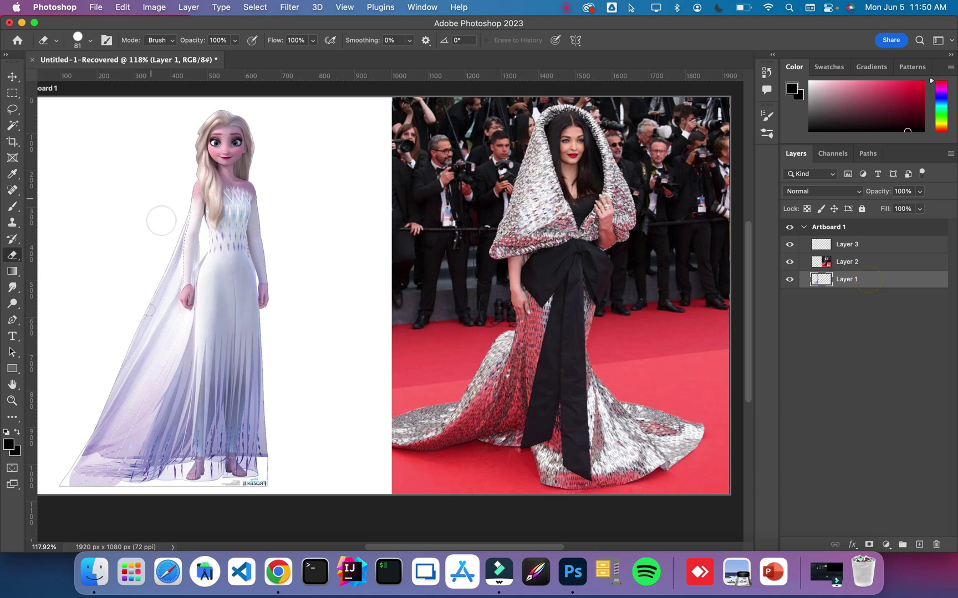
Step: Erase the translucent cape beside the cartoon figure's arm on Layer 1, and reduce the eraser size to 3 px
click(163, 214)
mouse_move(174, 213)
mouse_down()
mouse_move(169, 317)
mouse_move(91, 435)
mouse_move(81, 511)
mouse_move(73, 507)
mouse_move(112, 454)
mouse_move(109, 476)
mouse_move(119, 417)
mouse_move(136, 409)
mouse_move(129, 425)
mouse_move(142, 402)
mouse_move(115, 461)
mouse_move(162, 336)
mouse_up()
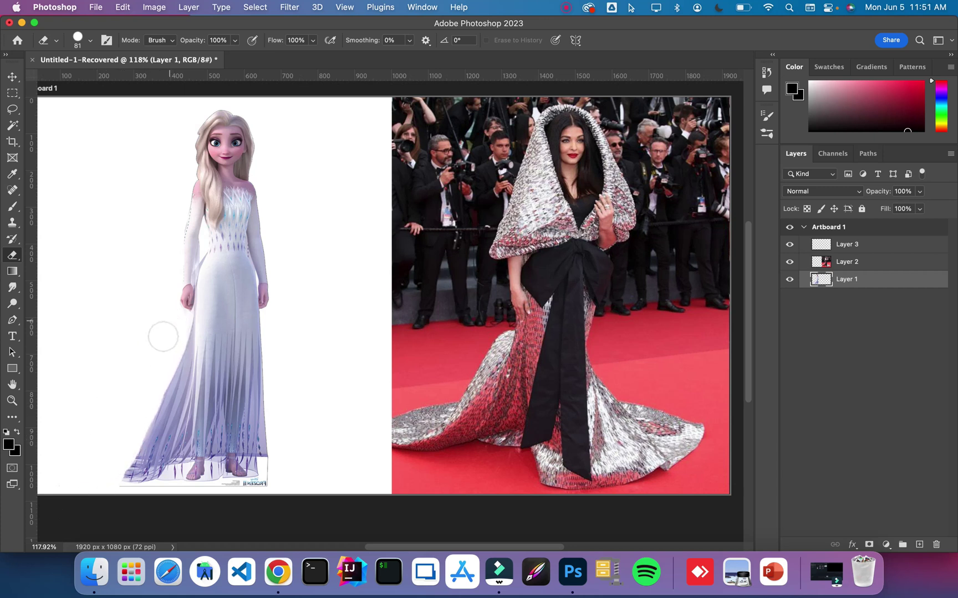
click(87, 42)
click(72, 77)
click(197, 237)
Step: Switch to the Quick Selection tool and make Layer 2, the red-carpet photo, active with nothing selected
click(13, 107)
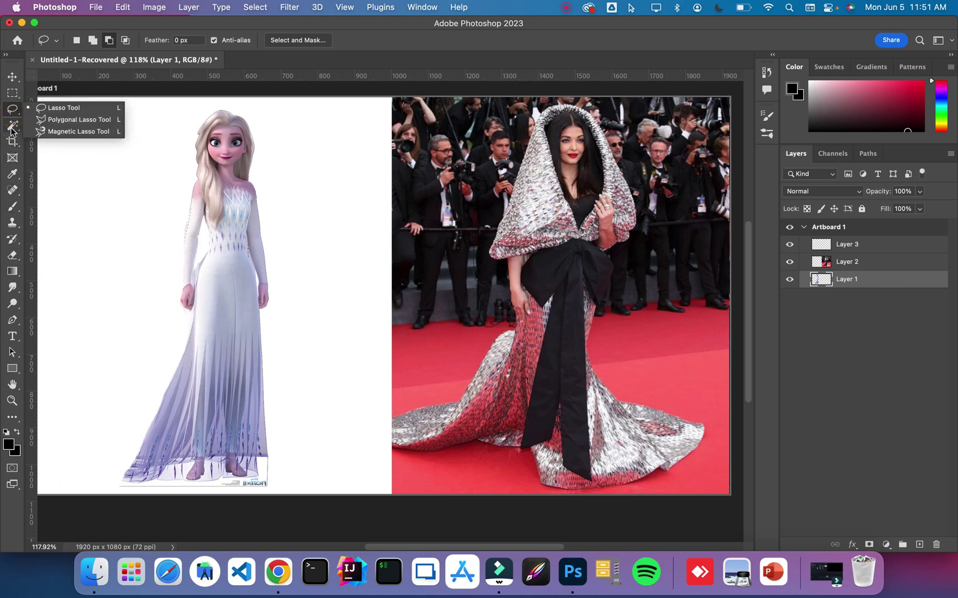
drag(10, 130, 57, 136)
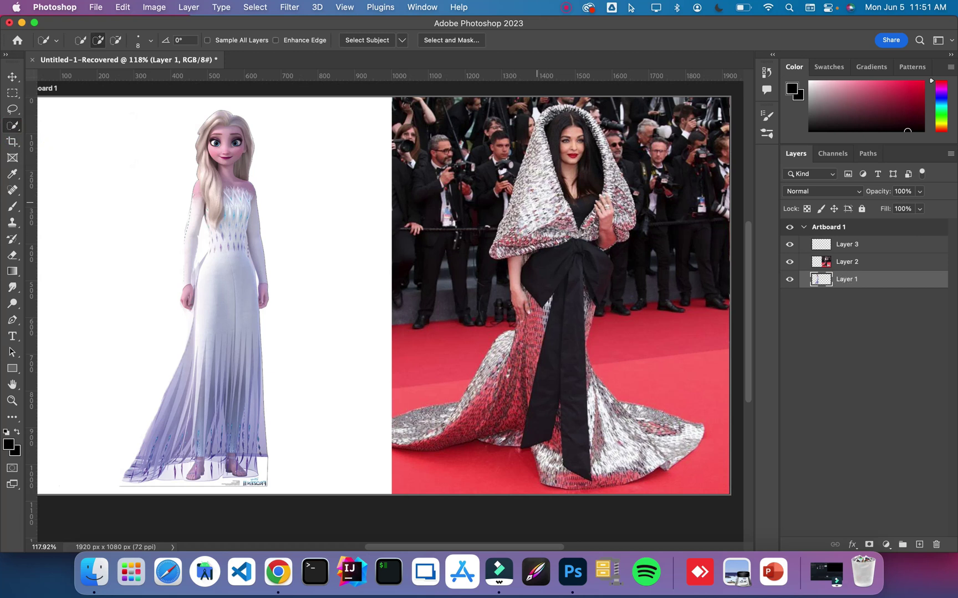
drag(578, 215, 588, 200)
mouse_move(535, 158)
mouse_down()
mouse_move(540, 149)
mouse_move(566, 154)
mouse_up()
click(842, 261)
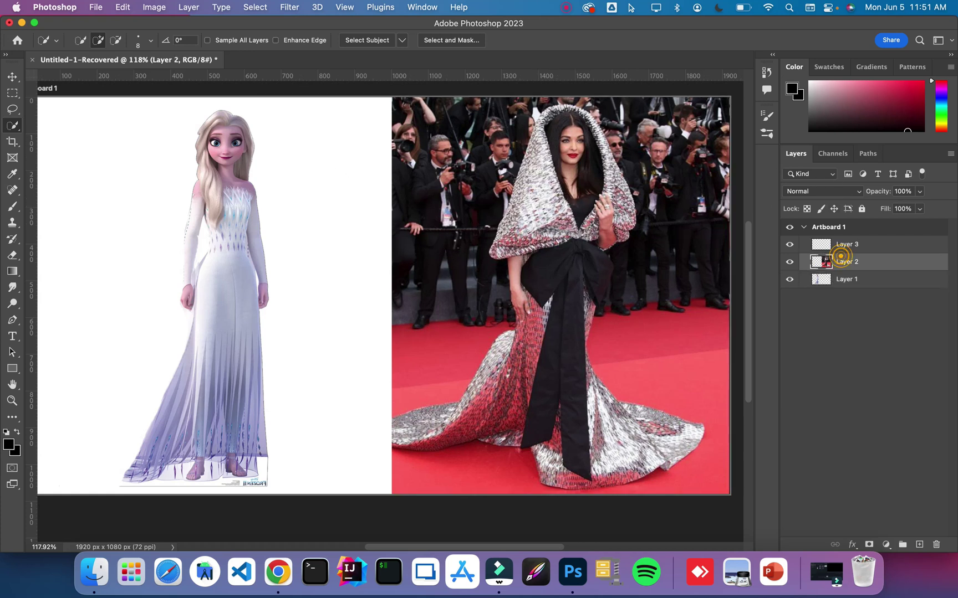
super+click(821, 262)
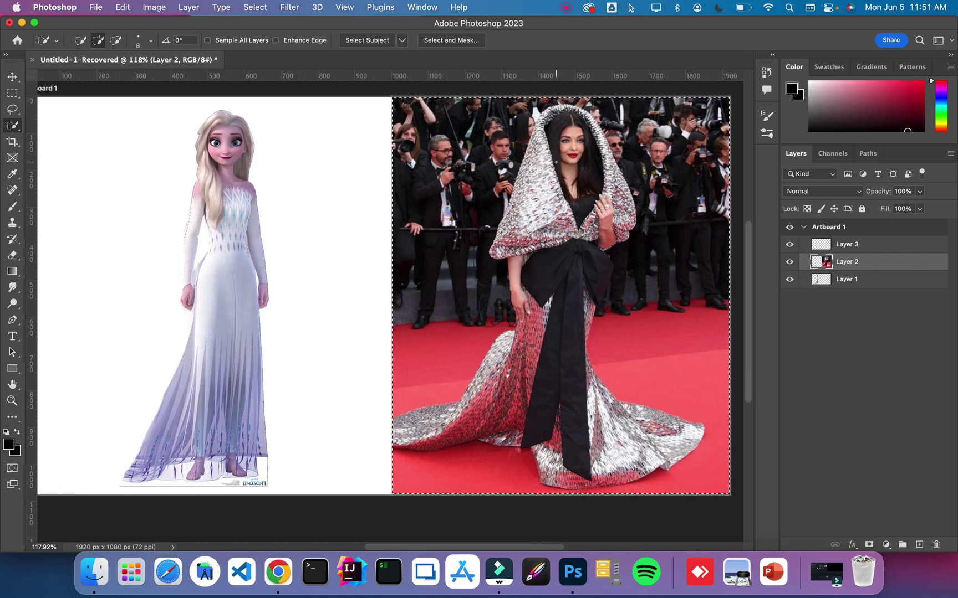
key(super+d)
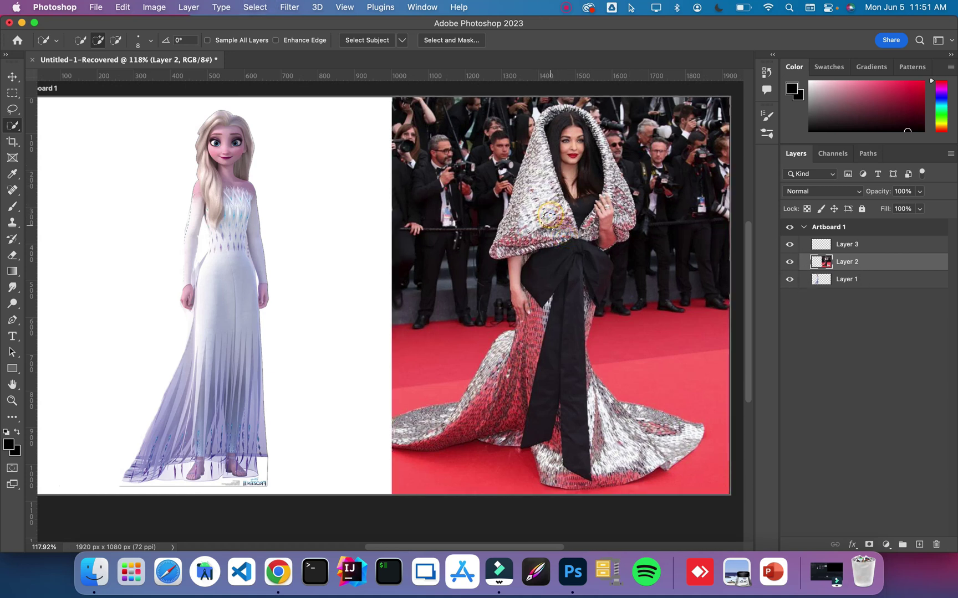
Step: Select the woman's silver hooded gown, black bow and full train in the red-carpet photo
mouse_move(512, 249)
mouse_down()
mouse_move(499, 256)
mouse_move(564, 225)
mouse_move(578, 199)
mouse_move(543, 122)
mouse_move(554, 114)
mouse_move(605, 157)
mouse_move(616, 197)
mouse_move(602, 228)
mouse_move(539, 278)
mouse_move(531, 318)
mouse_move(544, 451)
mouse_move(574, 471)
mouse_up()
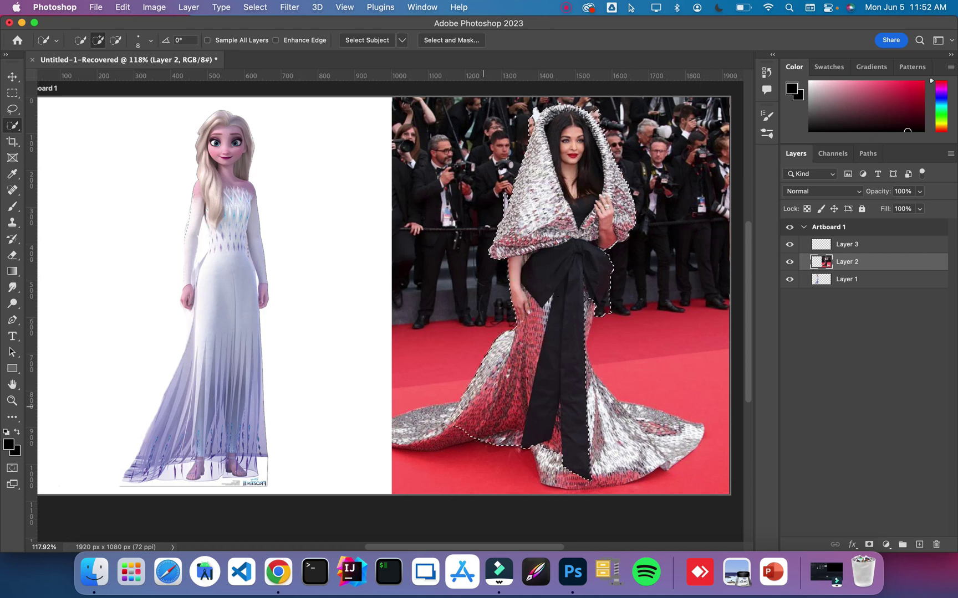
drag(483, 407, 427, 431)
click(572, 457)
mouse_move(573, 457)
mouse_down()
mouse_move(570, 474)
mouse_move(679, 444)
mouse_move(657, 424)
mouse_up()
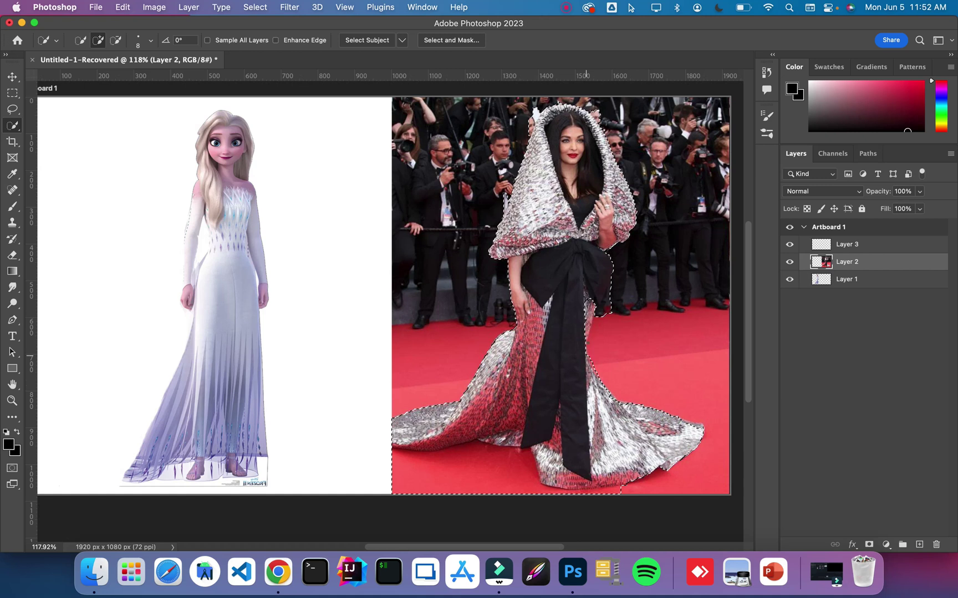
drag(586, 356, 563, 350)
Step: Subtract the red carpet below the train and the woman's face, hair and neck from the gown selection
key(alt)
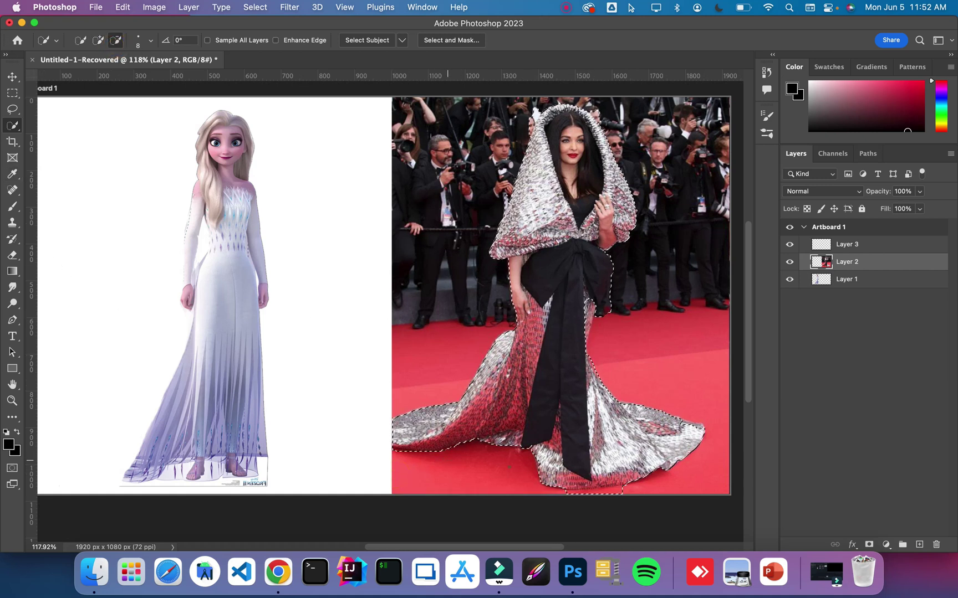
drag(396, 474, 567, 484)
drag(626, 490, 529, 487)
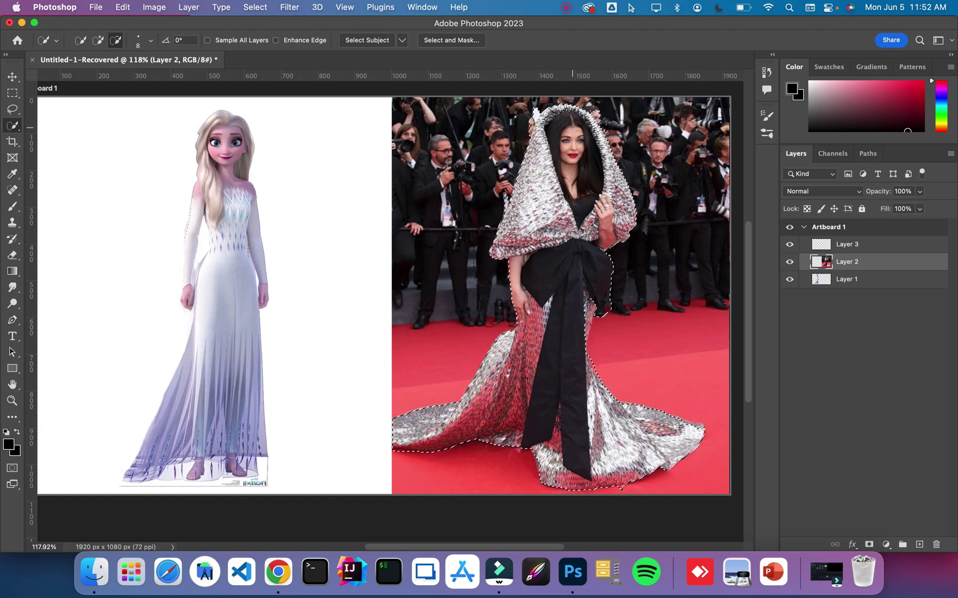
drag(565, 117, 555, 120)
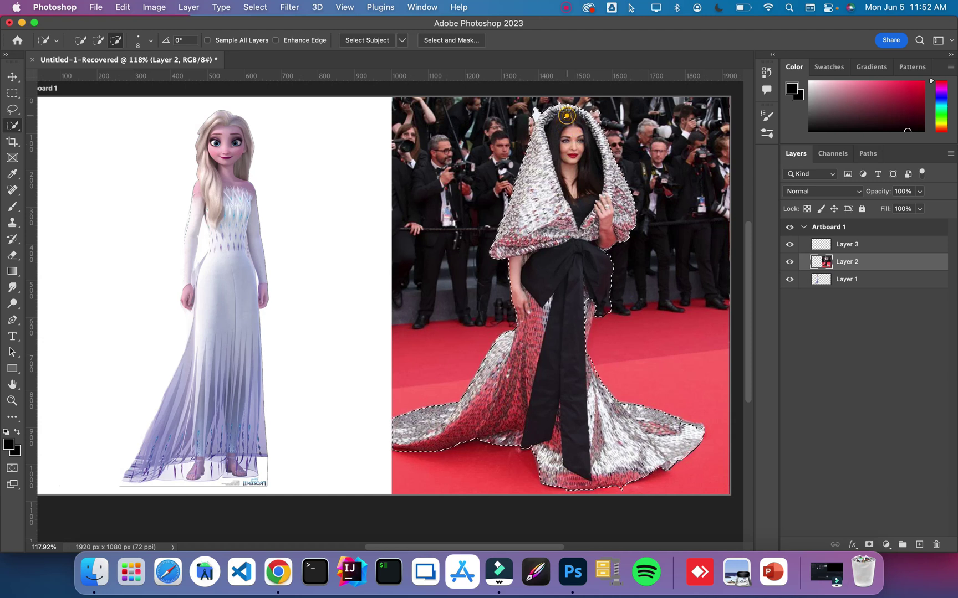
drag(572, 178, 577, 150)
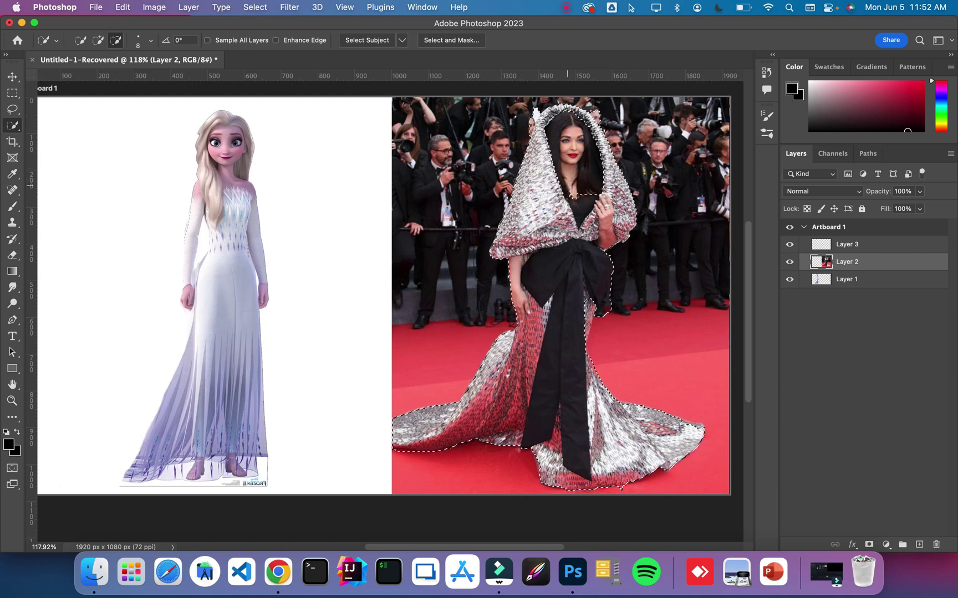
click(578, 191)
Step: Copy the selected gown onto a new layer and move it over the cartoon figure so her face shows inside the hood
key(super+c)
key(super+v)
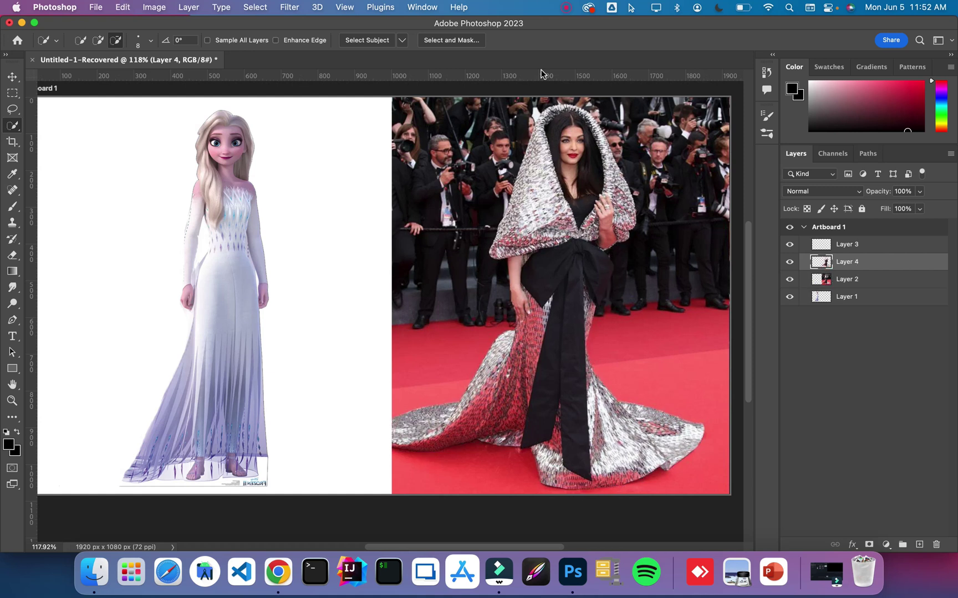
click(12, 76)
drag(534, 193, 236, 210)
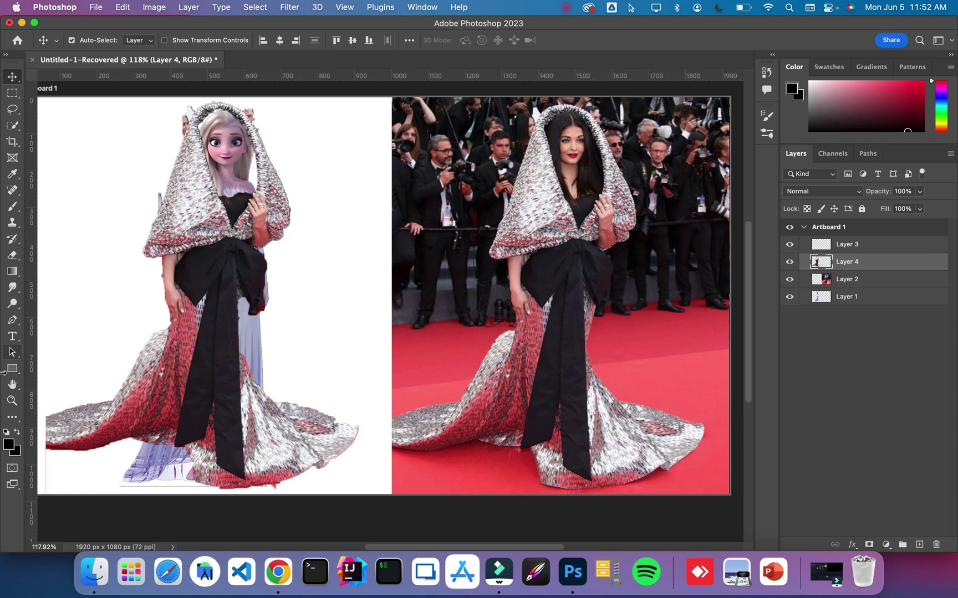
Step: Scale the pasted gown to about 97.89% width and 96.45% height with Free Transform
click(11, 400)
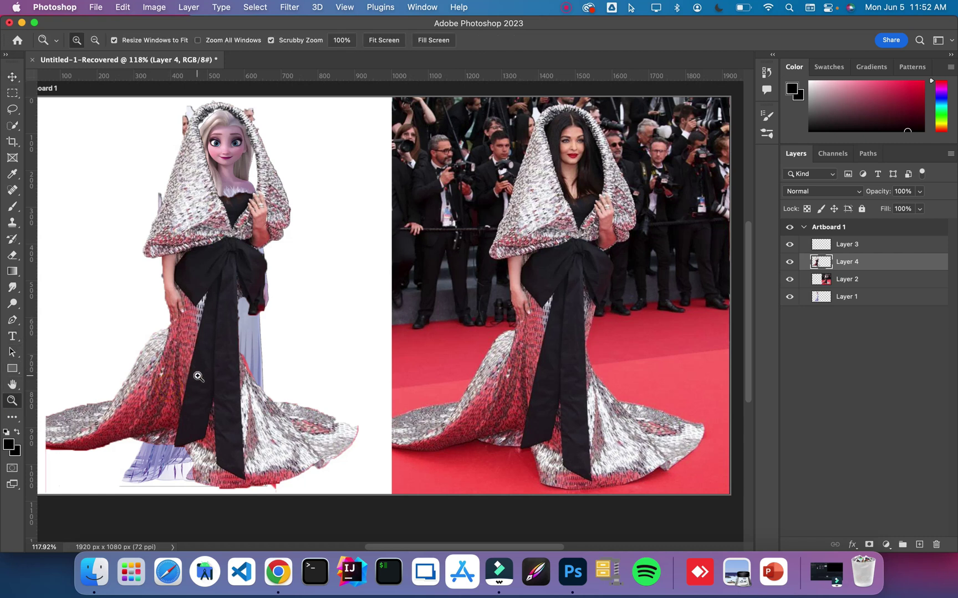
drag(198, 376, 212, 383)
click(13, 76)
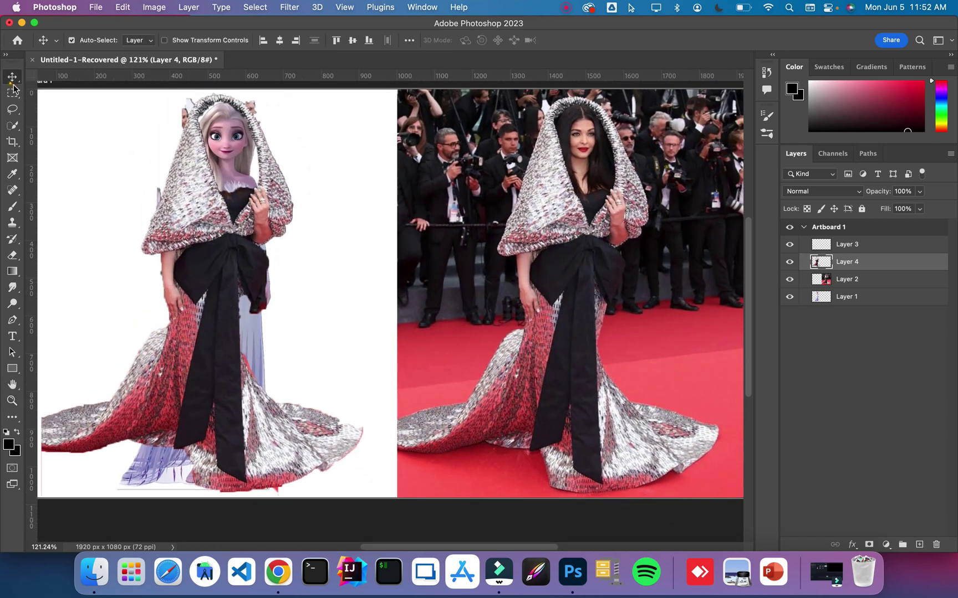
key(ctrl+t)
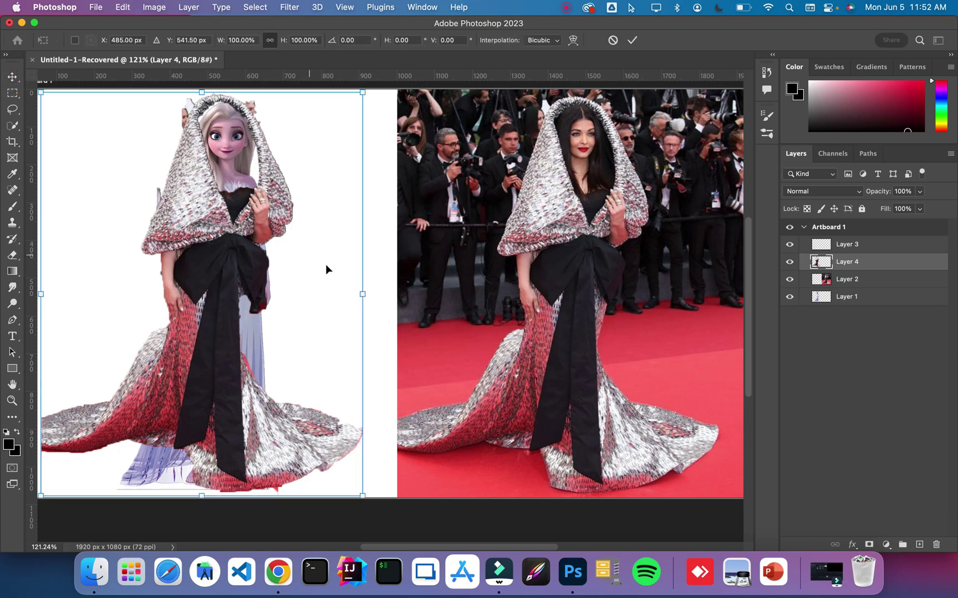
drag(354, 294, 361, 288)
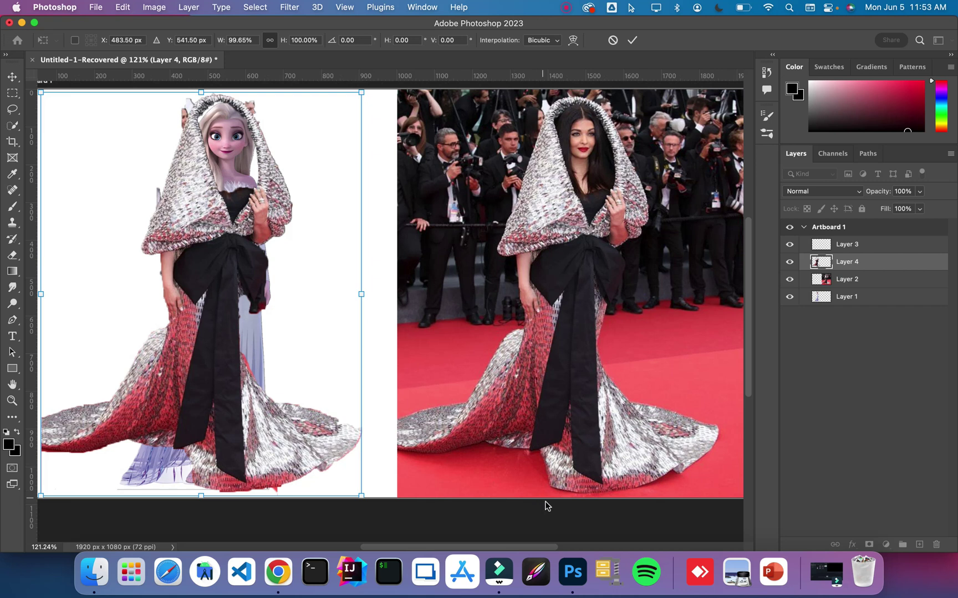
drag(529, 547, 504, 548)
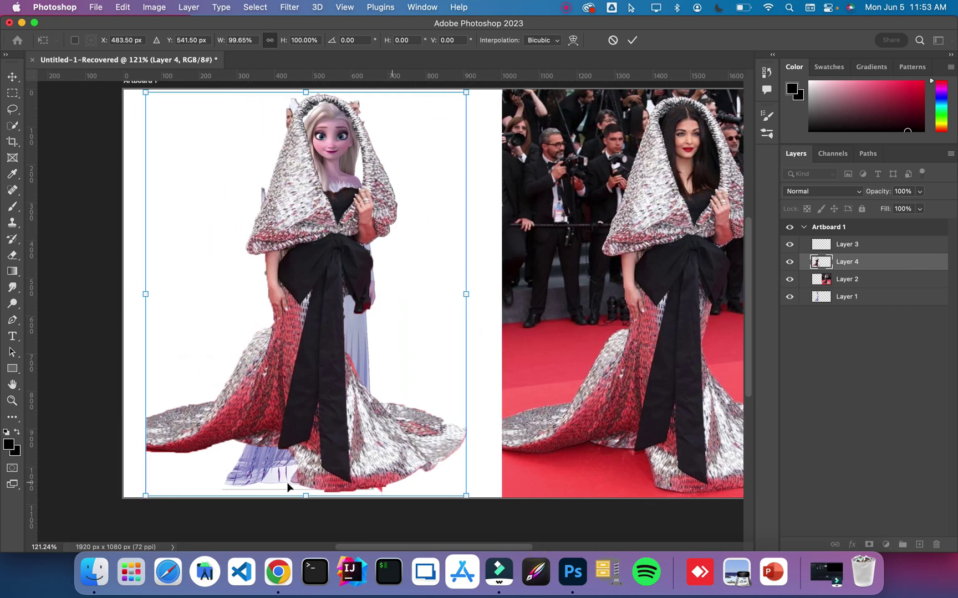
drag(148, 501, 151, 482)
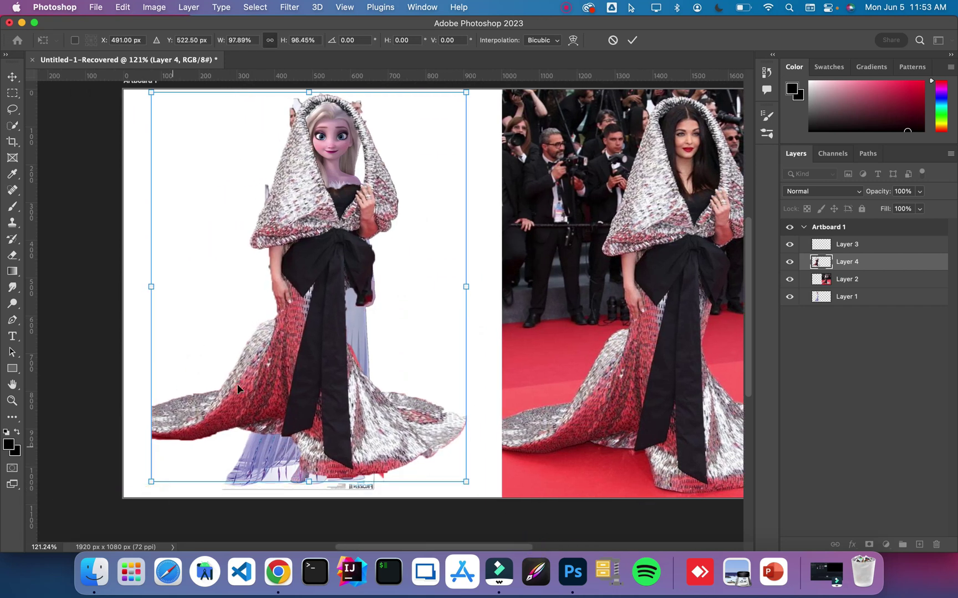
Step: Nudge the gown to X 491.06 px and Y 522.50 px over the figure and apply the transform
mouse_move(339, 287)
mouse_down()
mouse_move(329, 301)
mouse_move(321, 283)
mouse_move(324, 291)
mouse_up()
key(Left)
key(Down)
key(Down)
key(Down)
key(Down)
key(Down)
key(Down)
key(Down)
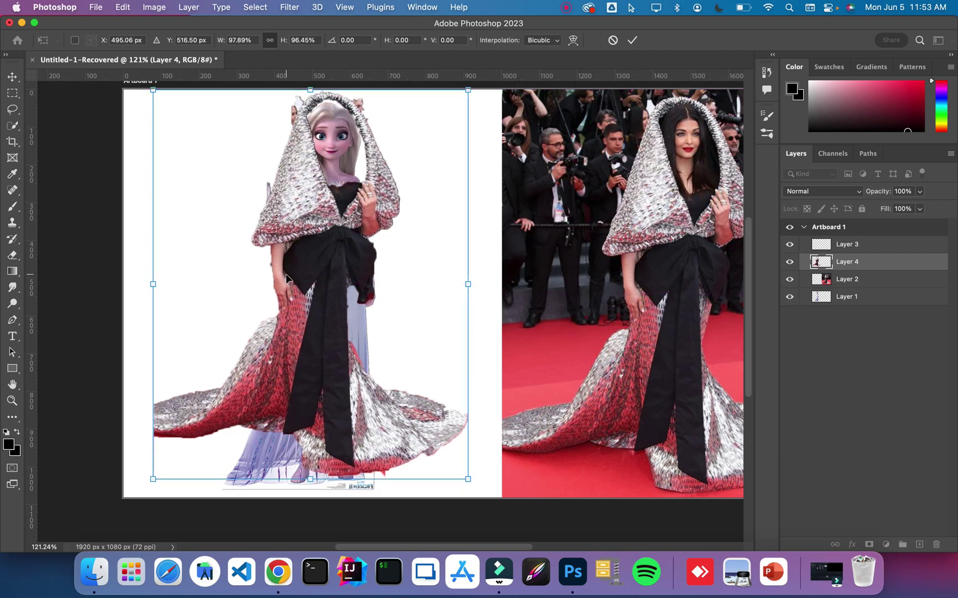
key(Left)
key(Left)
key(Left)
key(Left)
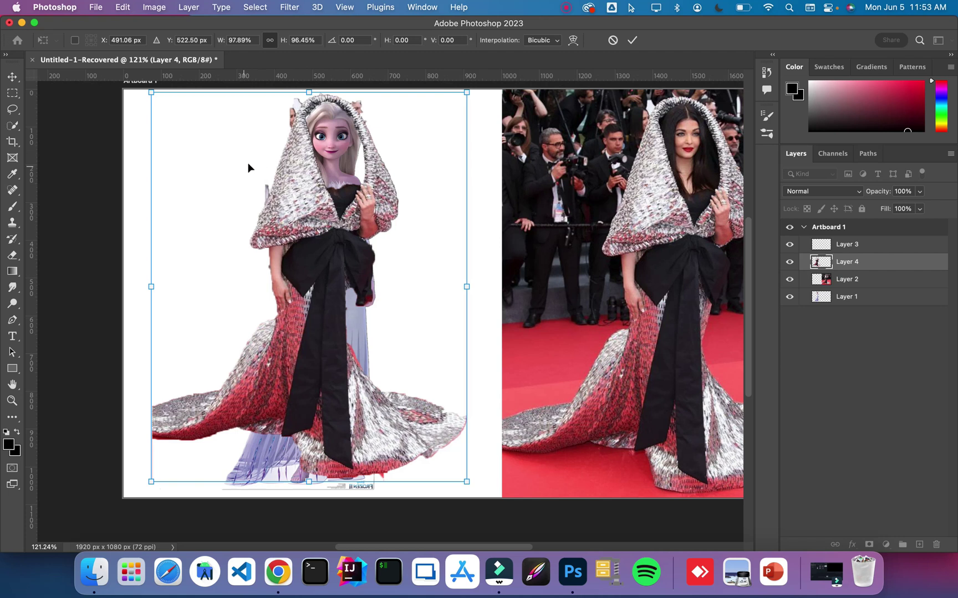
click(11, 255)
click(12, 78)
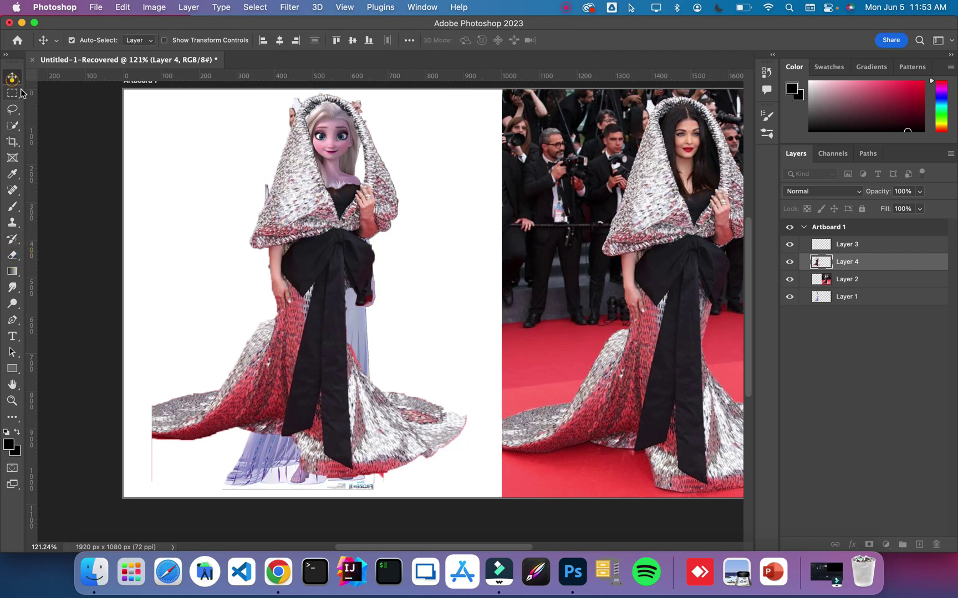
Step: Stretch the gown downward to 104.36% height with Free Transform and apply it
key(super+t)
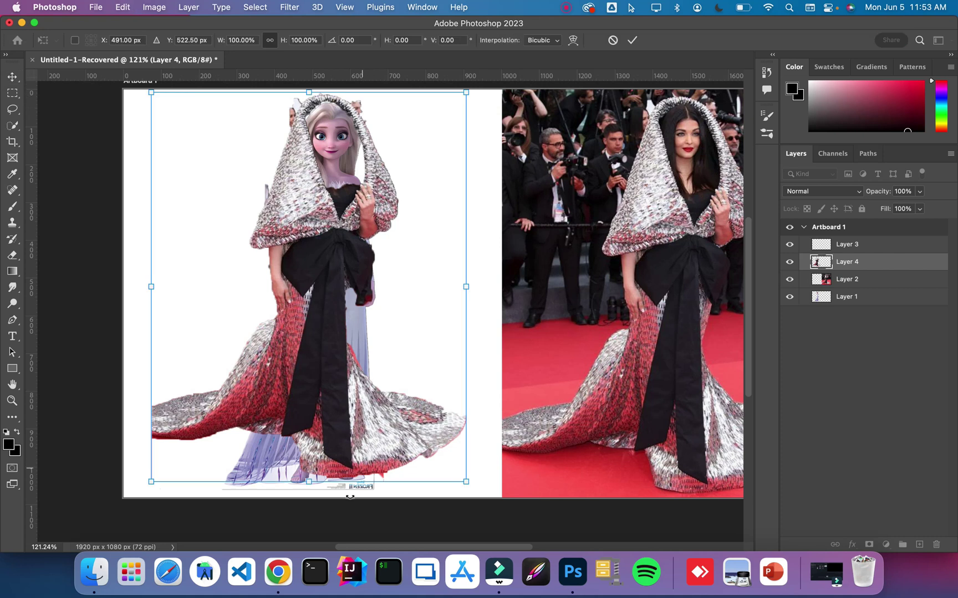
drag(307, 483, 310, 499)
key(super+z)
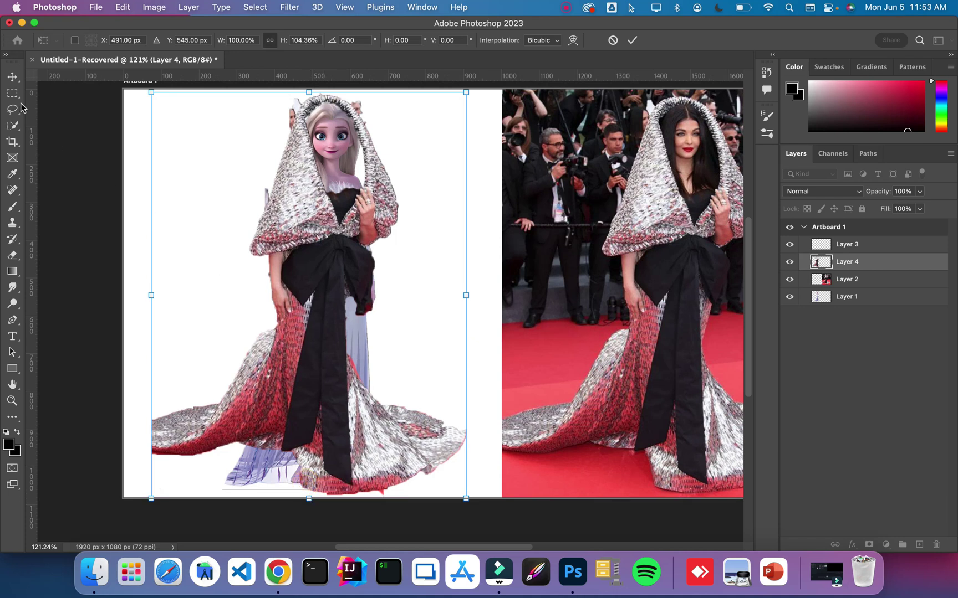
key(Return)
click(64, 119)
Step: Erase the cartoon figure's original dress showing around the gown on Layer 1, using a 102 px eraser
click(846, 302)
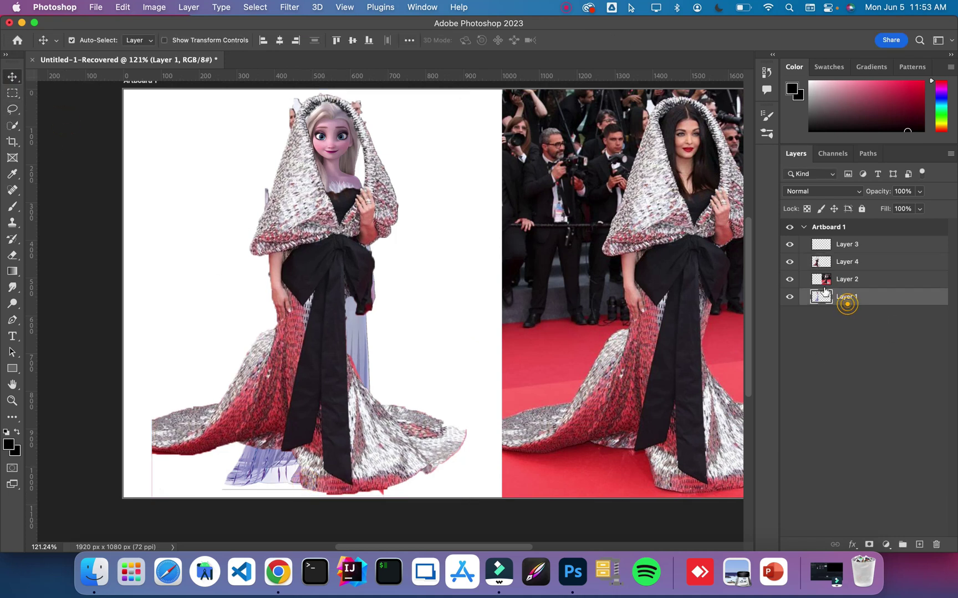
click(12, 255)
click(88, 45)
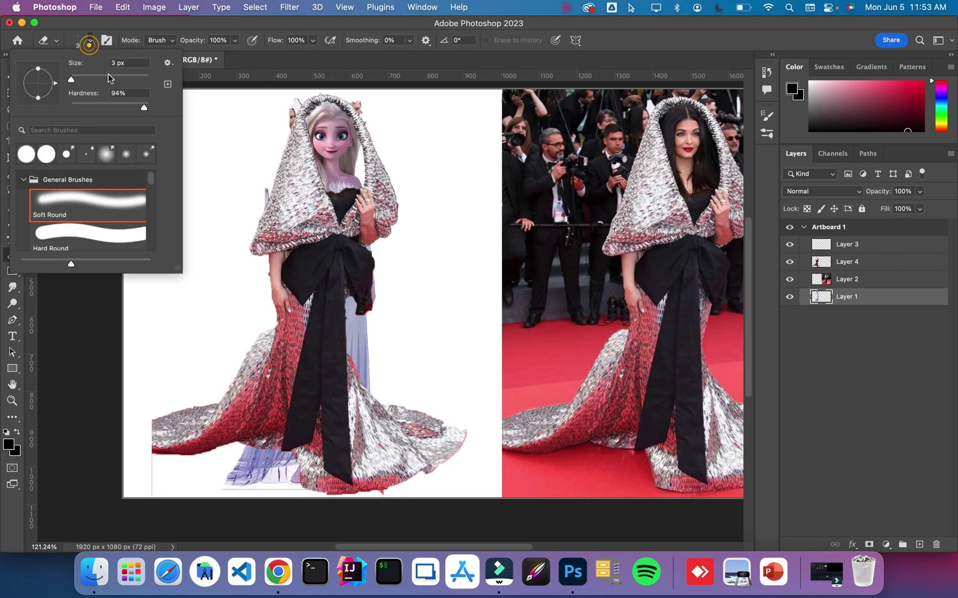
click(110, 78)
mouse_move(371, 346)
mouse_down()
mouse_move(364, 319)
mouse_move(326, 305)
mouse_move(337, 312)
mouse_move(316, 399)
mouse_up()
drag(268, 484, 235, 474)
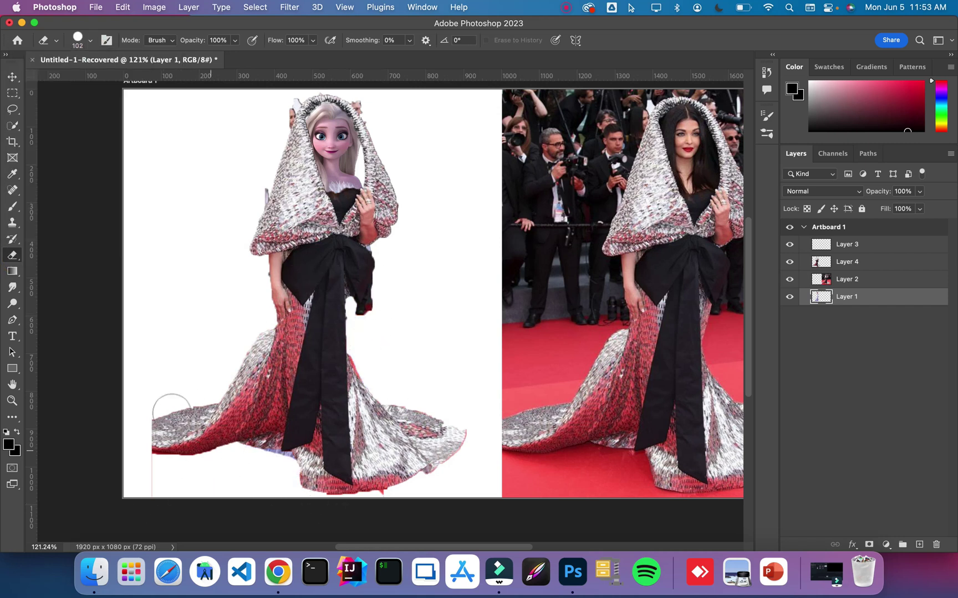
click(248, 96)
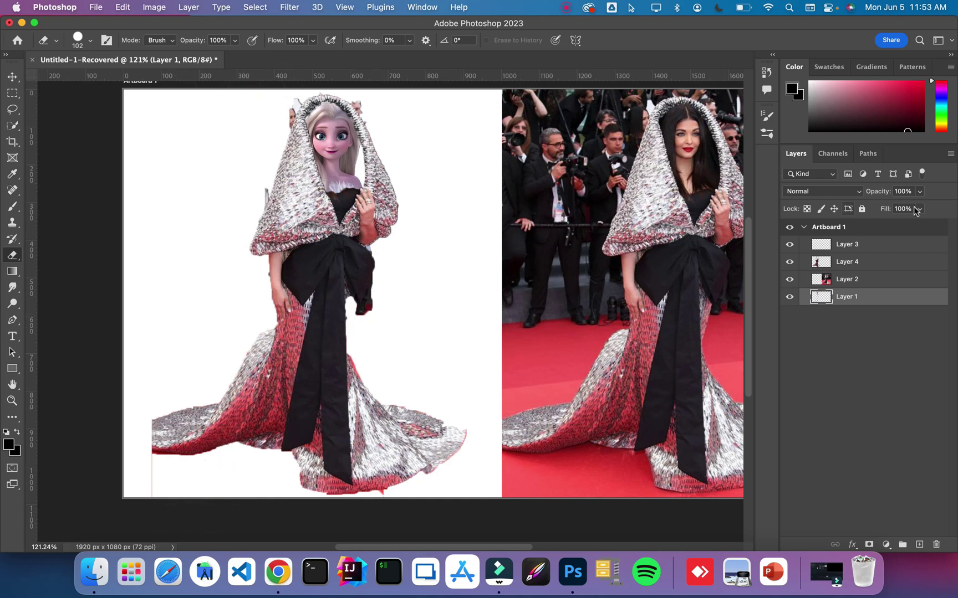
Step: Erase the leftover photo fragments on both sides of the hood on Layer 4
click(850, 261)
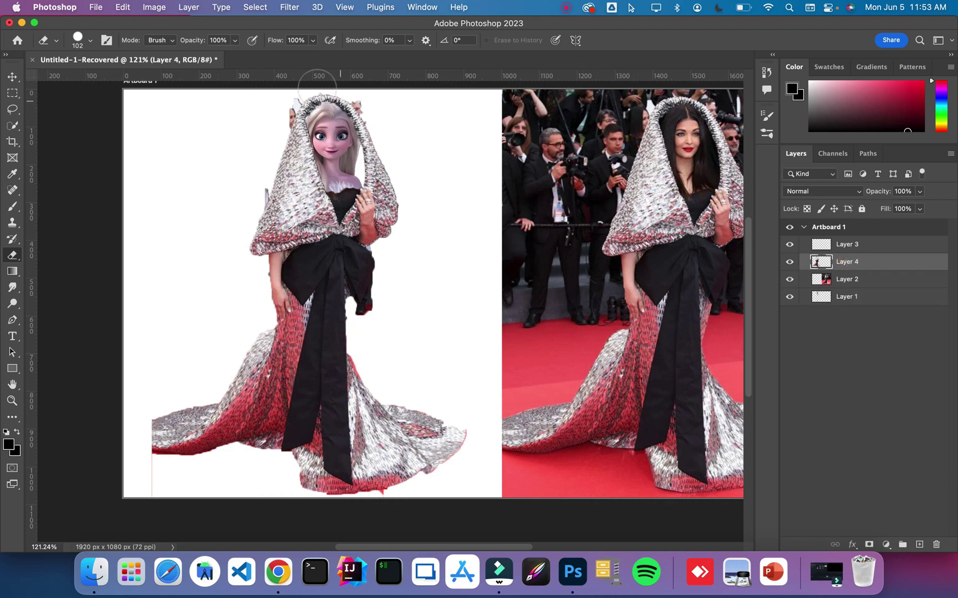
click(262, 93)
click(394, 106)
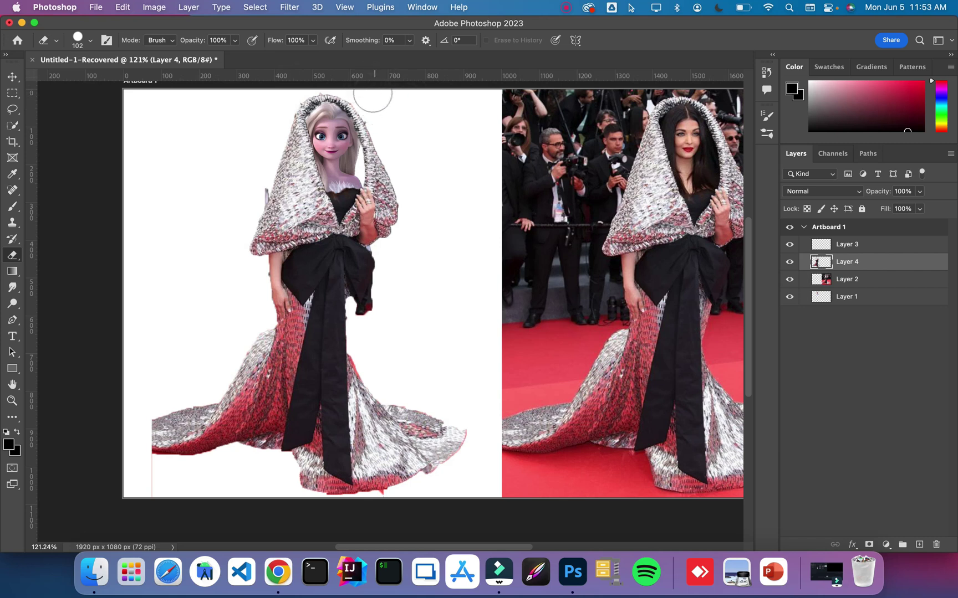
Step: Smudge away the hair strand hanging over the figure's shoulder on Layer 1, blending skin over it with an 11 px brush
click(12, 401)
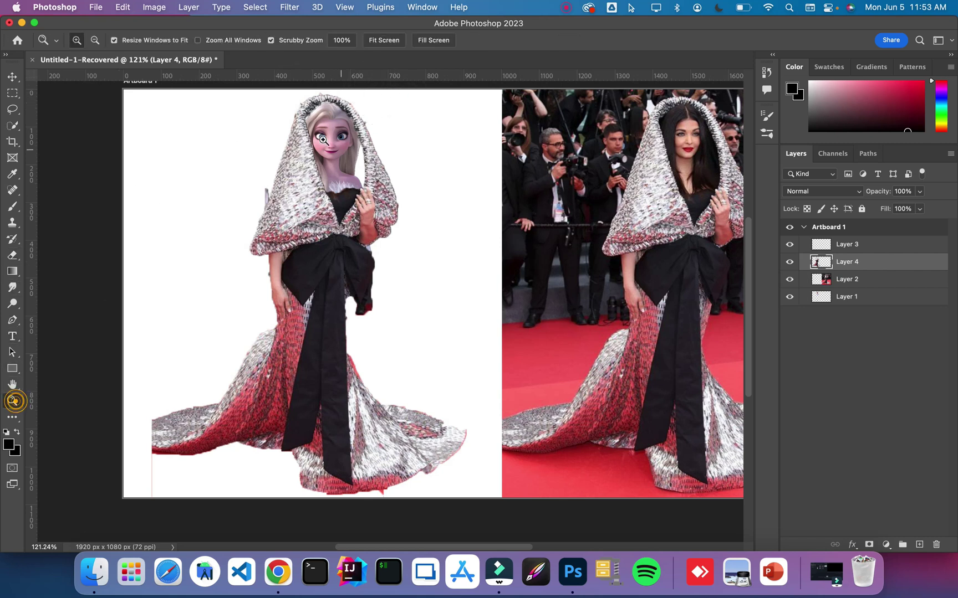
click(335, 180)
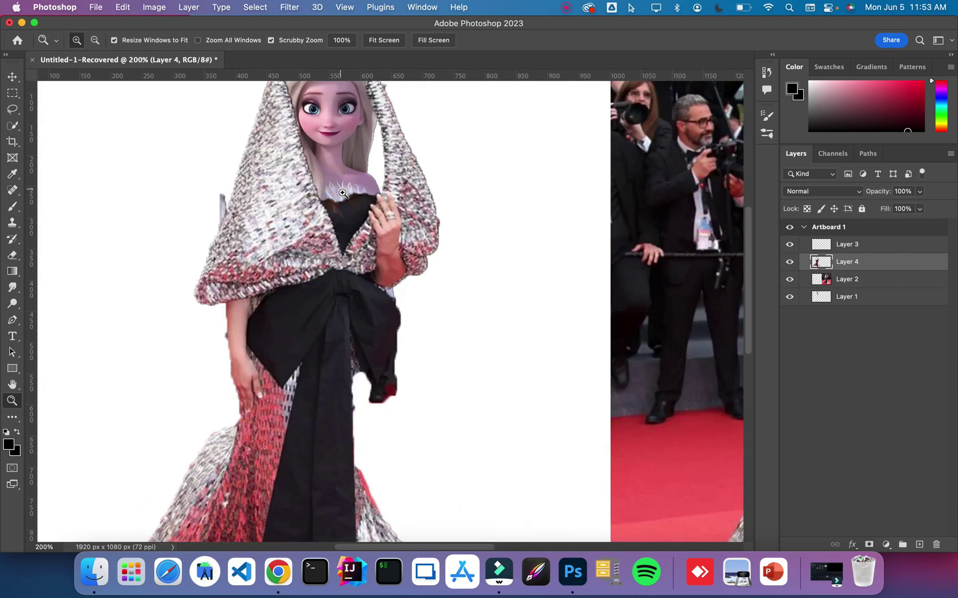
click(342, 193)
click(327, 167)
click(299, 123)
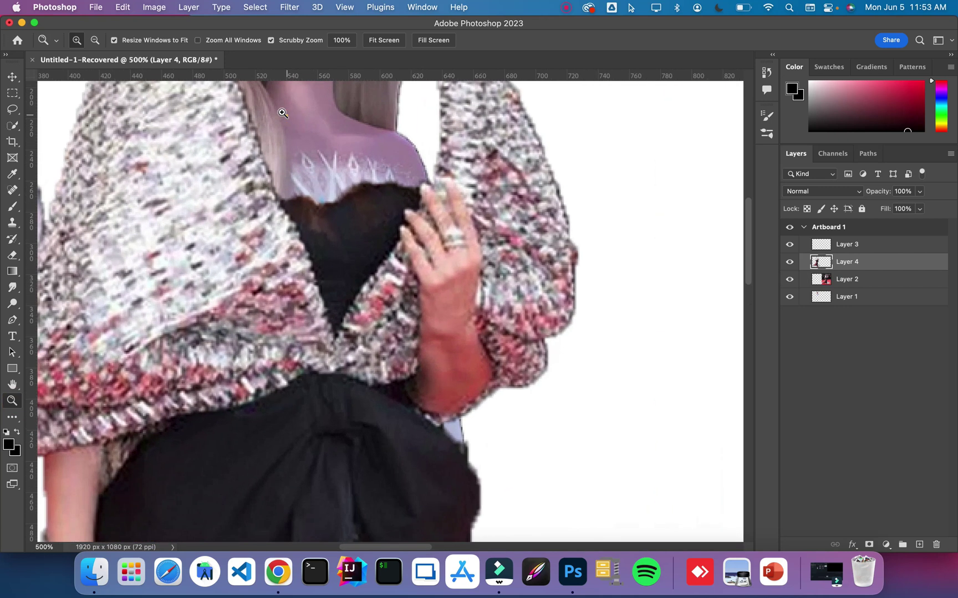
click(283, 113)
click(845, 297)
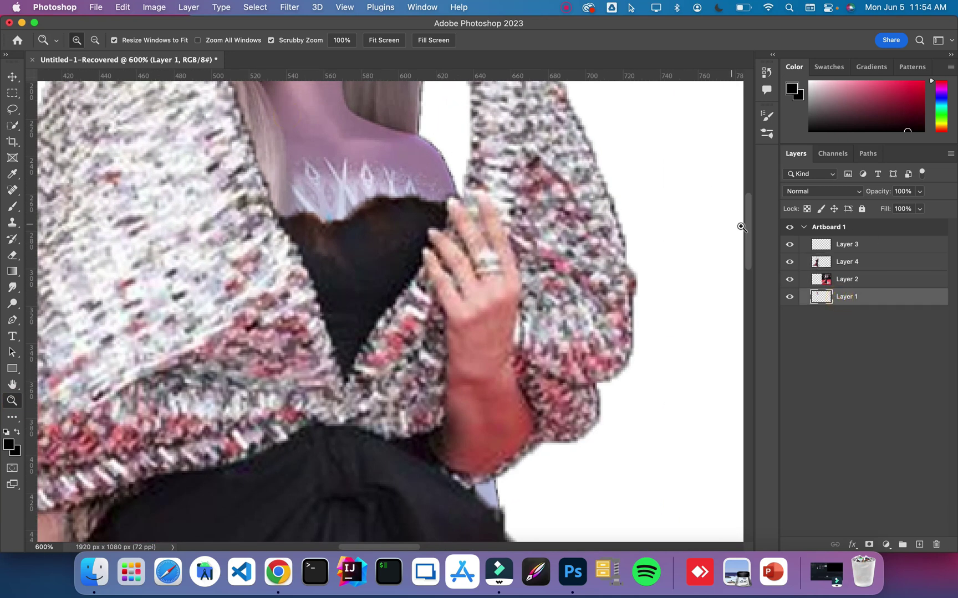
drag(748, 227, 747, 200)
click(13, 287)
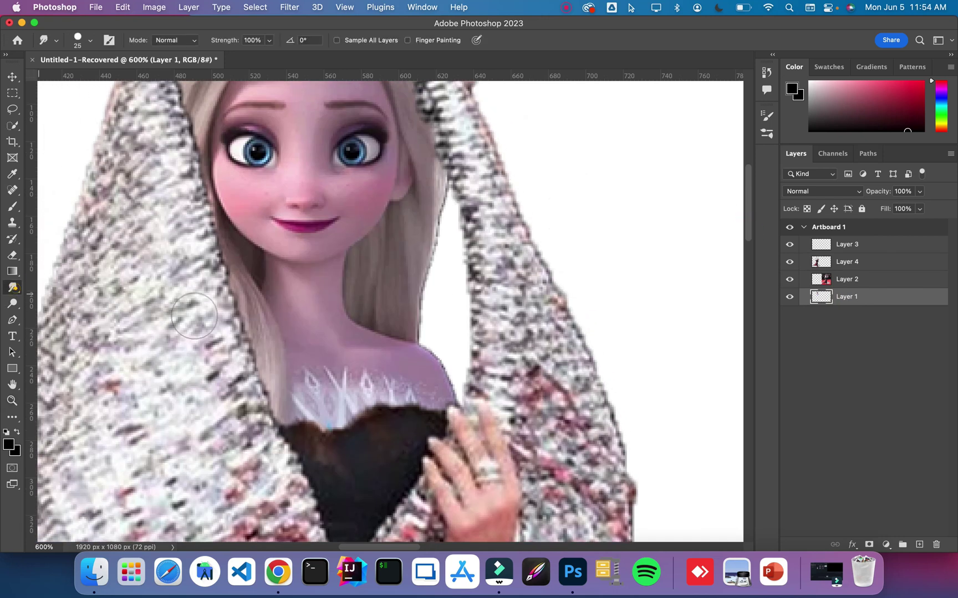
click(89, 40)
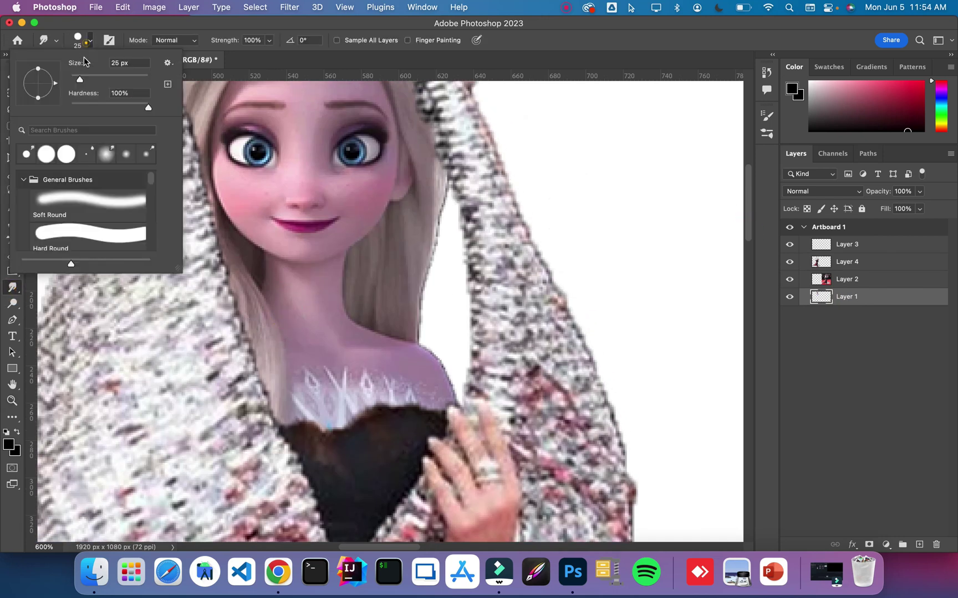
drag(79, 77, 74, 78)
click(271, 296)
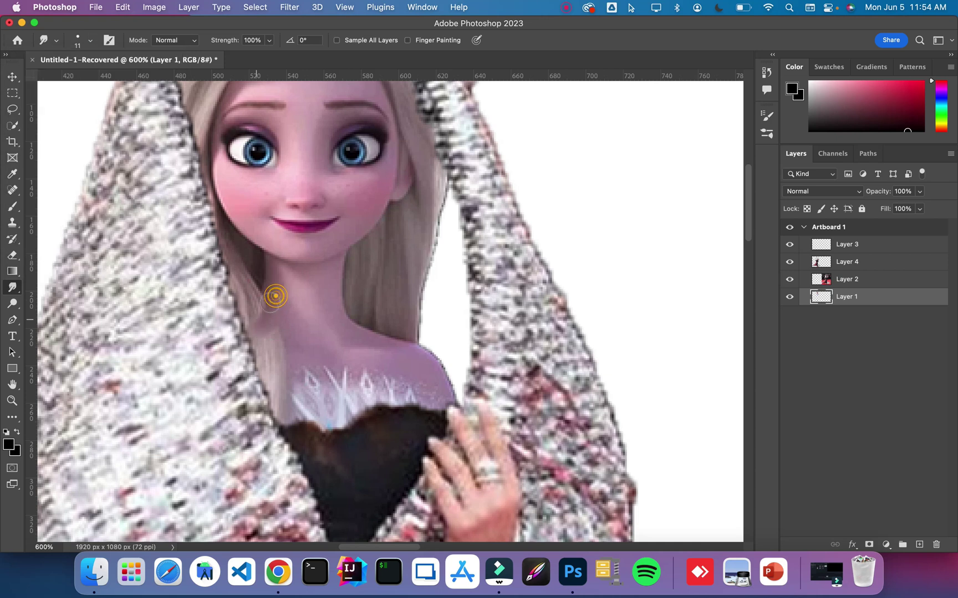
mouse_move(287, 312)
mouse_down()
mouse_move(246, 329)
mouse_move(258, 350)
mouse_move(302, 352)
mouse_up()
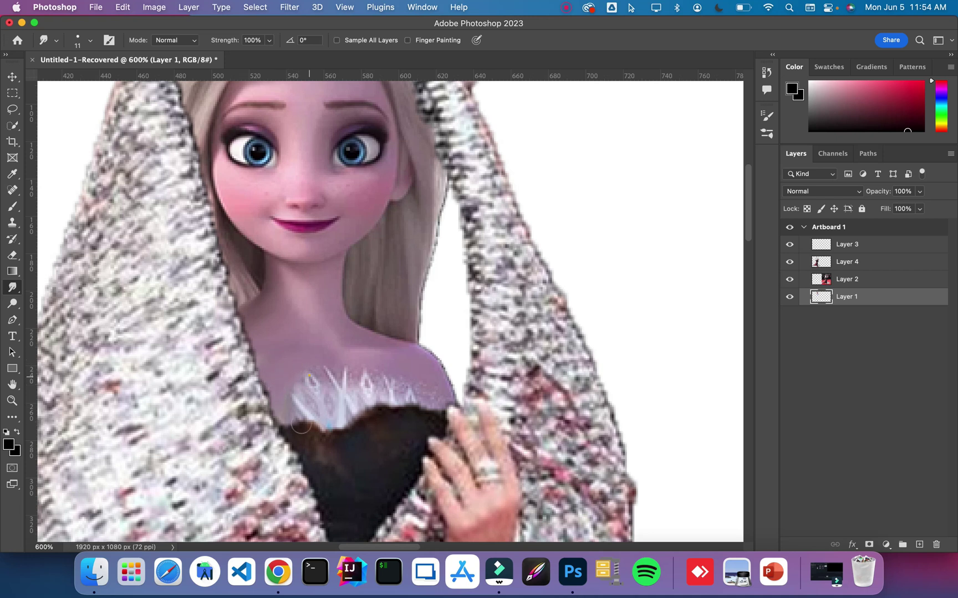
Step: Smudge the white ice-crystal neckline into bare skin across the chest above the black bodice
drag(317, 378, 294, 416)
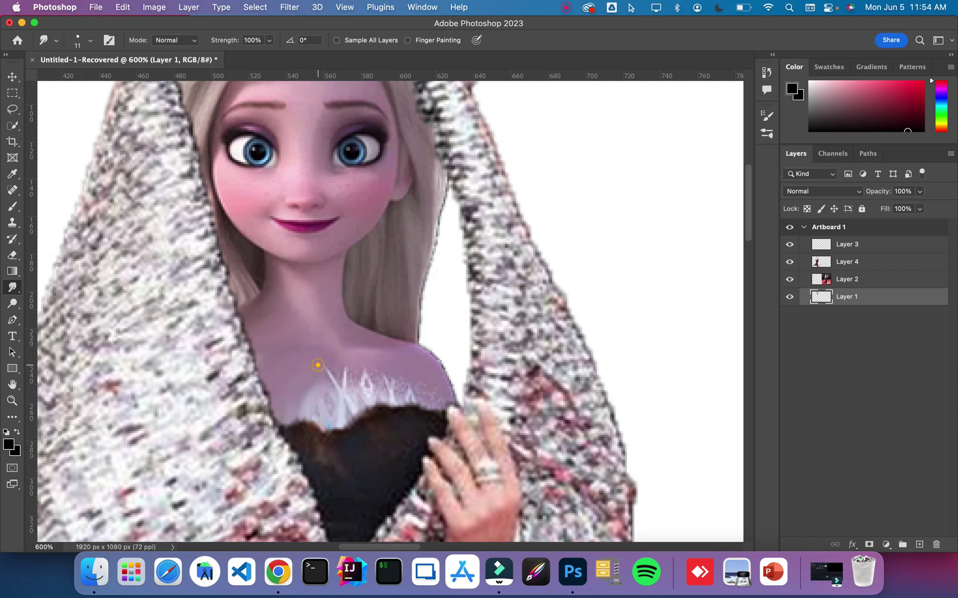
mouse_move(318, 365)
mouse_down()
mouse_move(308, 389)
mouse_move(324, 379)
mouse_move(298, 414)
mouse_up()
drag(344, 357, 320, 415)
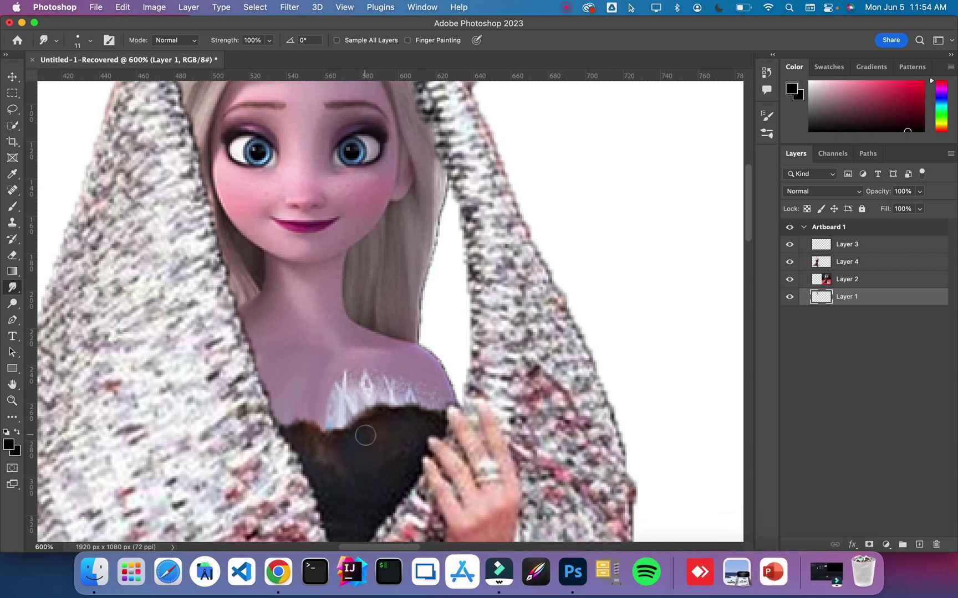
mouse_move(414, 374)
mouse_down()
mouse_move(392, 408)
mouse_move(356, 362)
mouse_move(330, 429)
mouse_move(360, 410)
mouse_move(360, 392)
mouse_up()
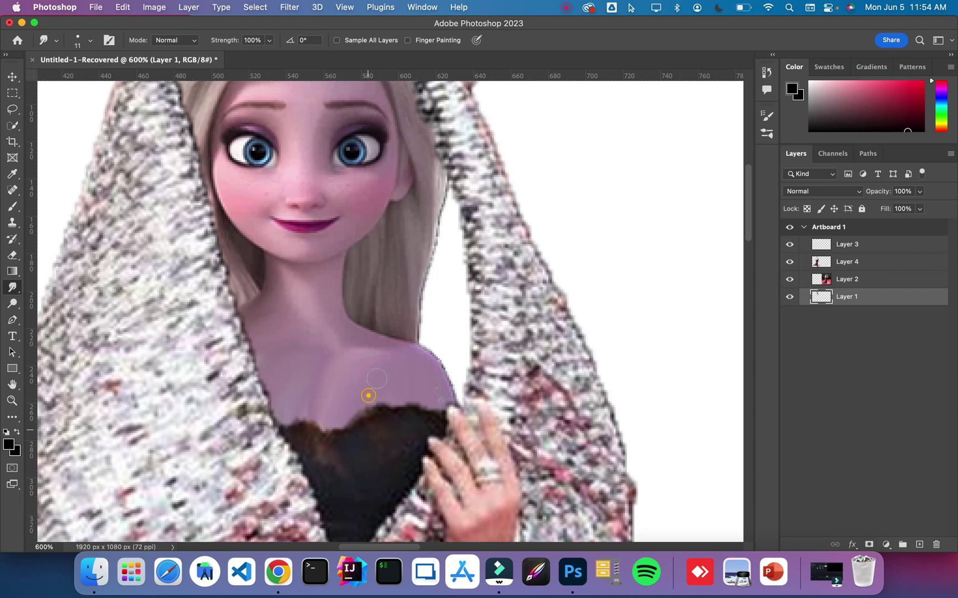
click(378, 379)
drag(327, 372, 336, 472)
drag(342, 381, 321, 403)
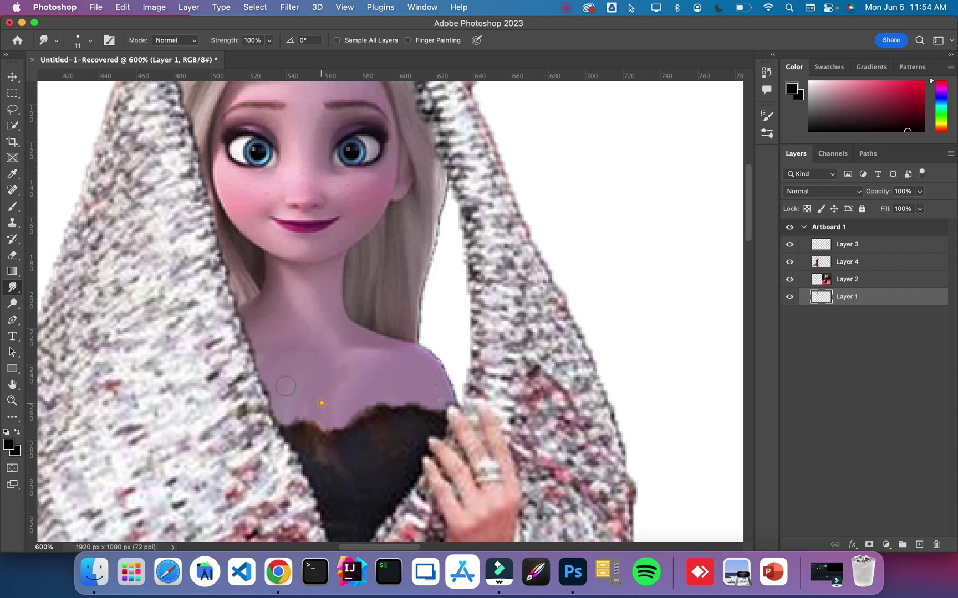
click(279, 403)
Step: Smudge the hair on top of the head into smooth, parted strands beneath the hood
drag(745, 223, 747, 206)
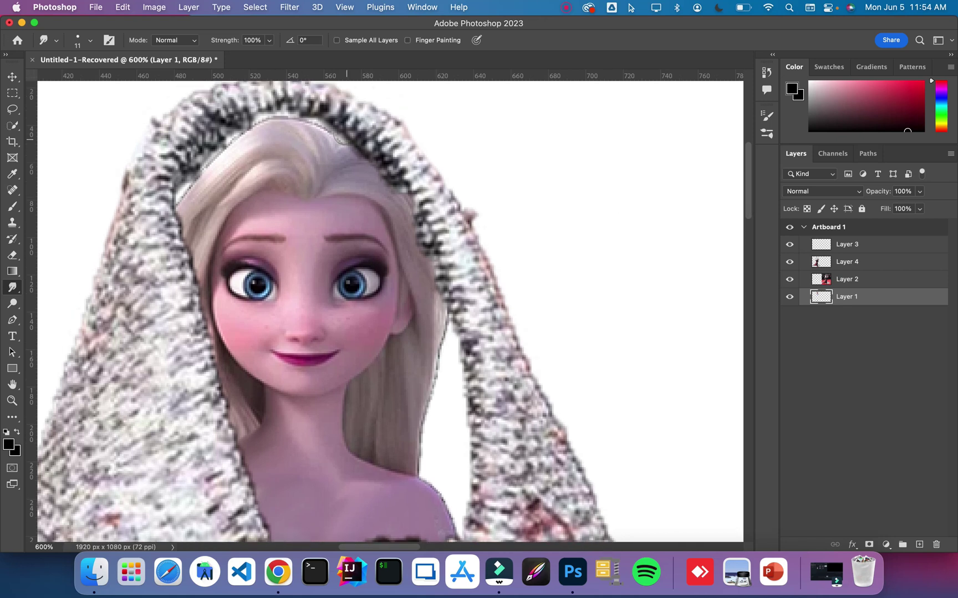
drag(324, 143, 244, 151)
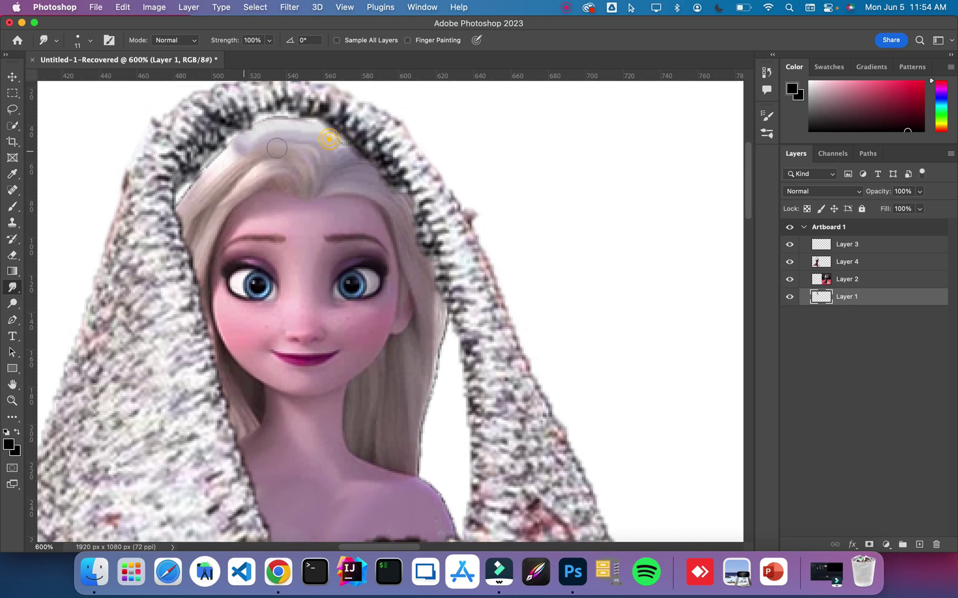
mouse_move(327, 155)
mouse_down()
mouse_move(274, 132)
mouse_move(214, 176)
mouse_up()
drag(303, 140, 210, 174)
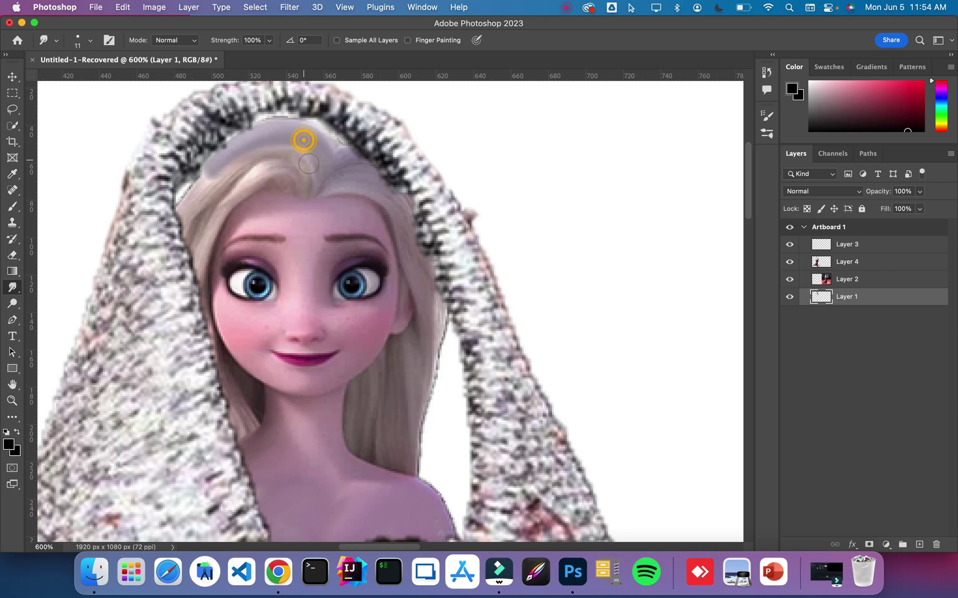
mouse_move(308, 163)
mouse_down()
mouse_move(259, 156)
mouse_move(314, 153)
mouse_move(199, 186)
mouse_move(261, 132)
mouse_move(325, 146)
mouse_move(249, 167)
mouse_move(216, 186)
mouse_move(277, 144)
mouse_move(325, 153)
mouse_move(265, 165)
mouse_move(318, 176)
mouse_move(265, 186)
mouse_move(306, 183)
mouse_up()
mouse_move(195, 209)
mouse_down()
mouse_move(268, 176)
mouse_move(300, 188)
mouse_move(267, 160)
mouse_move(313, 175)
mouse_move(268, 177)
mouse_move(299, 182)
mouse_move(248, 190)
mouse_move(298, 191)
mouse_move(345, 161)
mouse_move(280, 152)
mouse_move(347, 154)
mouse_move(332, 174)
mouse_move(328, 150)
mouse_move(332, 175)
mouse_move(339, 146)
mouse_move(348, 163)
mouse_move(345, 149)
mouse_move(336, 168)
mouse_move(334, 147)
mouse_move(295, 131)
mouse_move(319, 131)
mouse_move(331, 168)
mouse_move(286, 192)
mouse_up()
click(290, 200)
click(293, 201)
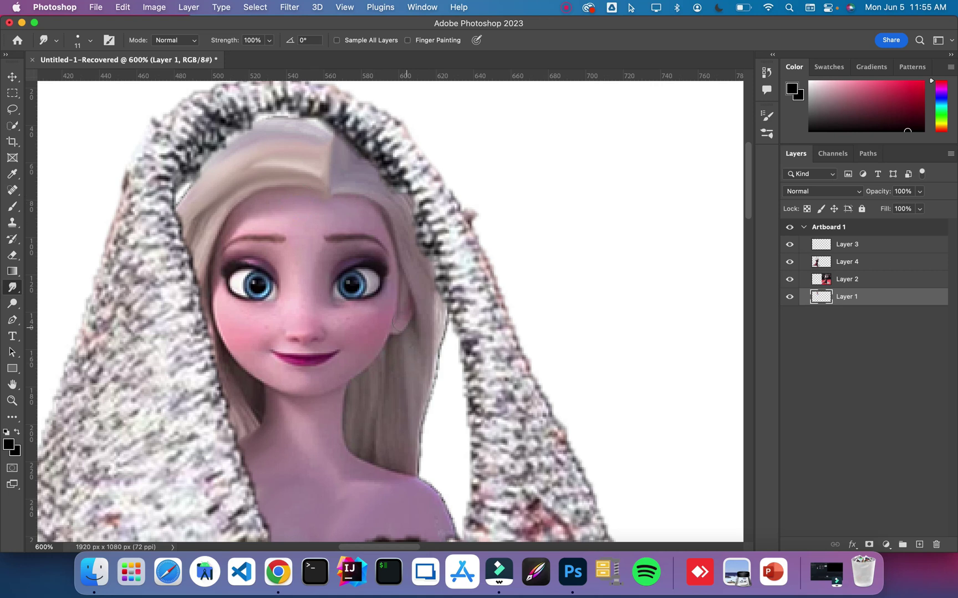
Step: Try to smudge the long hair outward into the white gap beside the hood's inner edge
drag(428, 289, 459, 442)
drag(431, 343, 454, 475)
mouse_move(432, 364)
mouse_down()
mouse_move(429, 415)
mouse_move(436, 445)
mouse_up()
drag(426, 349, 451, 463)
mouse_move(441, 365)
mouse_down()
mouse_move(444, 380)
mouse_move(442, 364)
mouse_up()
Step: Select the dark hair of the woman in the red-carpet photo on Layer 2 with the Quick Selection tool
click(12, 401)
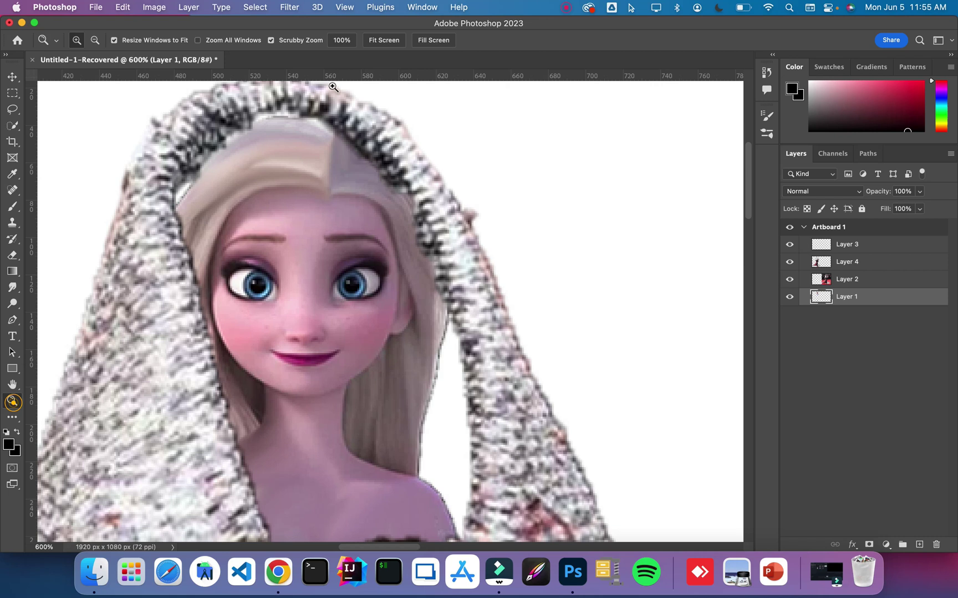
click(381, 40)
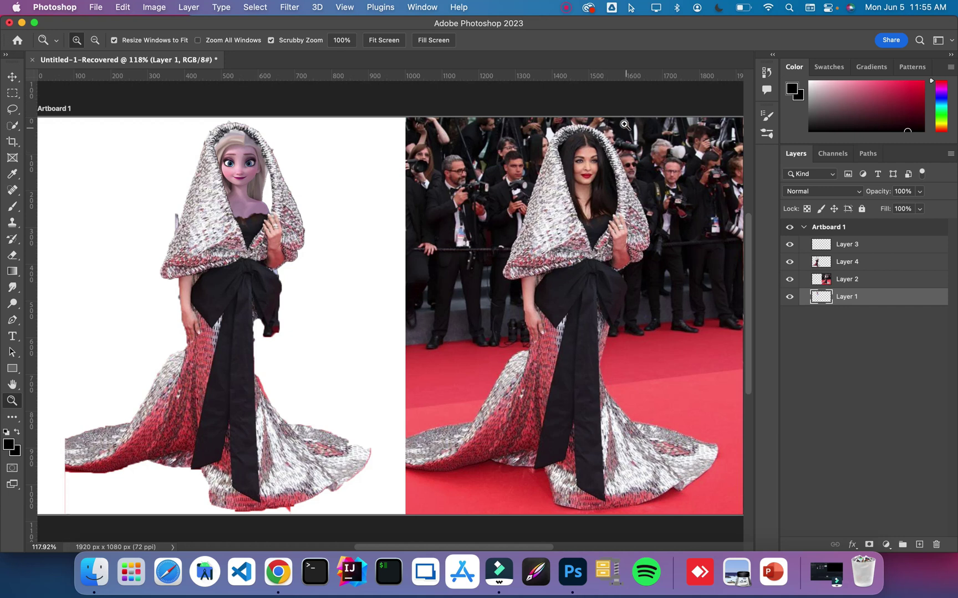
click(612, 166)
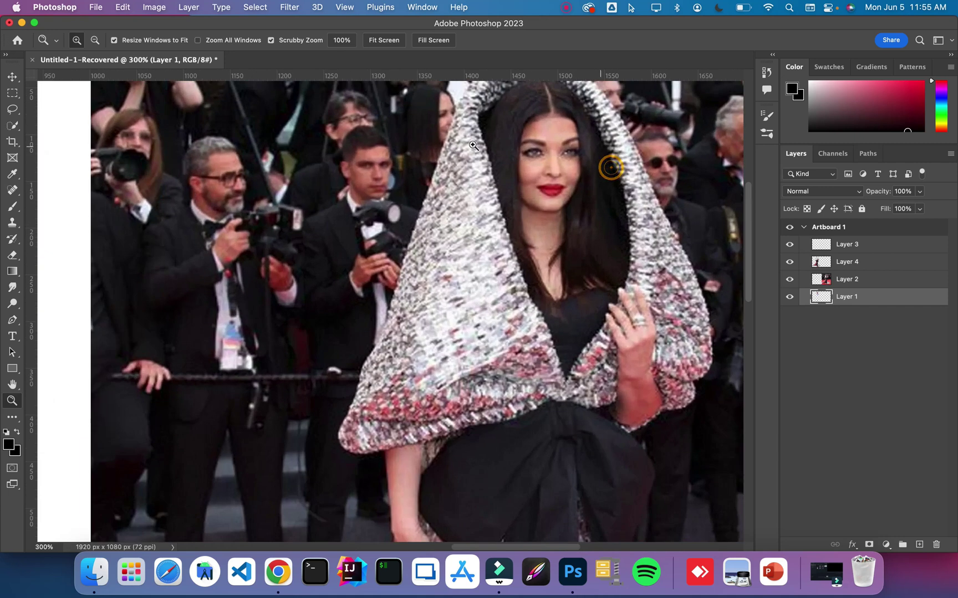
scroll(748, 198, up, 1)
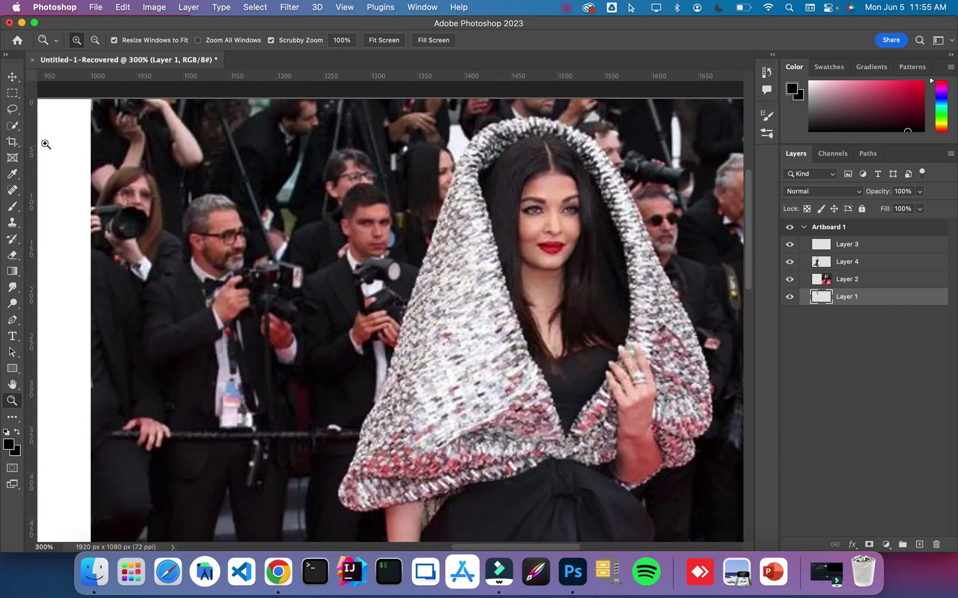
click(13, 126)
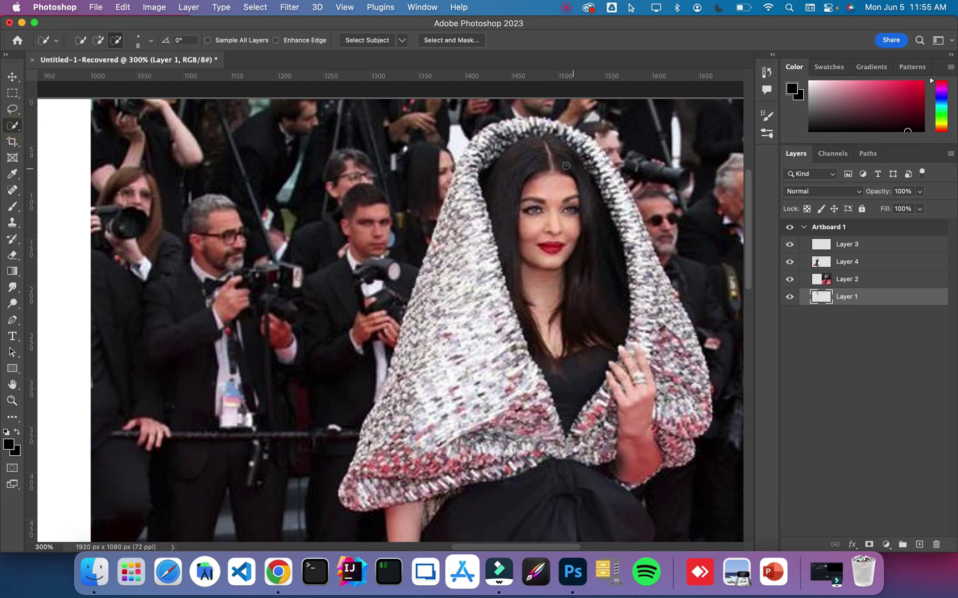
click(851, 280)
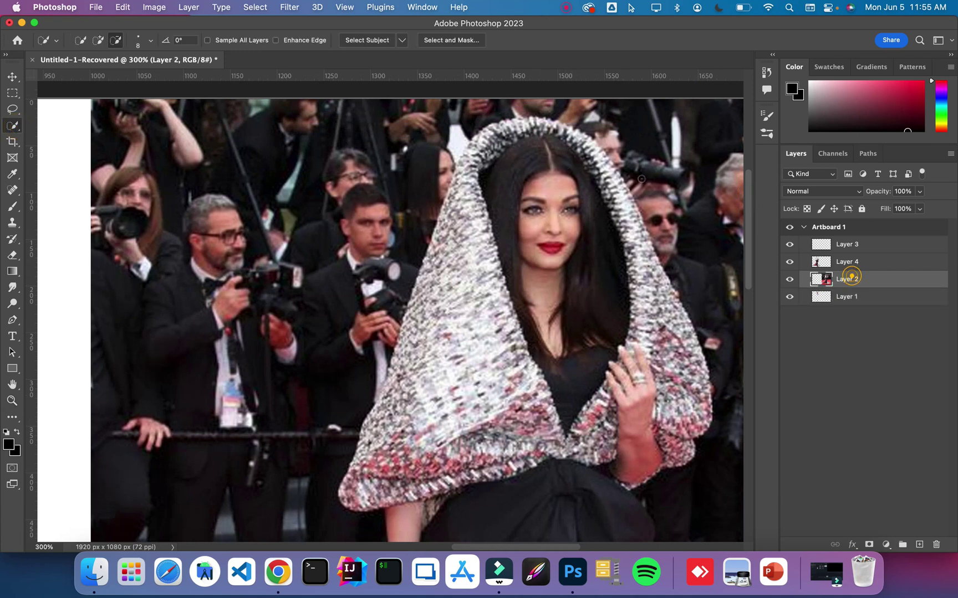
click(548, 161)
drag(559, 162, 595, 228)
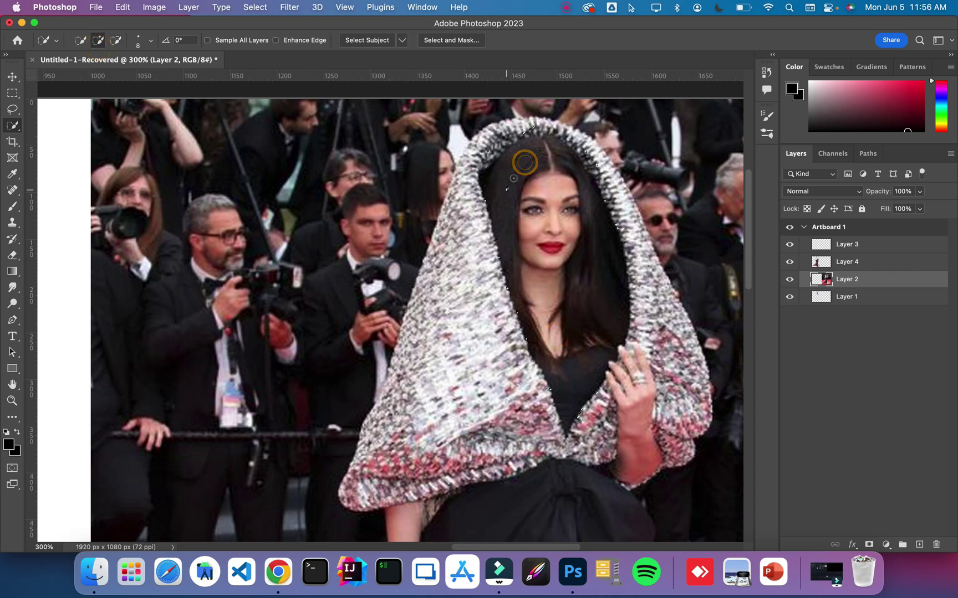
mouse_move(523, 160)
mouse_down()
mouse_move(554, 156)
mouse_move(587, 195)
mouse_move(596, 228)
mouse_move(585, 281)
mouse_up()
mouse_move(519, 291)
mouse_down()
mouse_move(535, 343)
mouse_move(540, 324)
mouse_up()
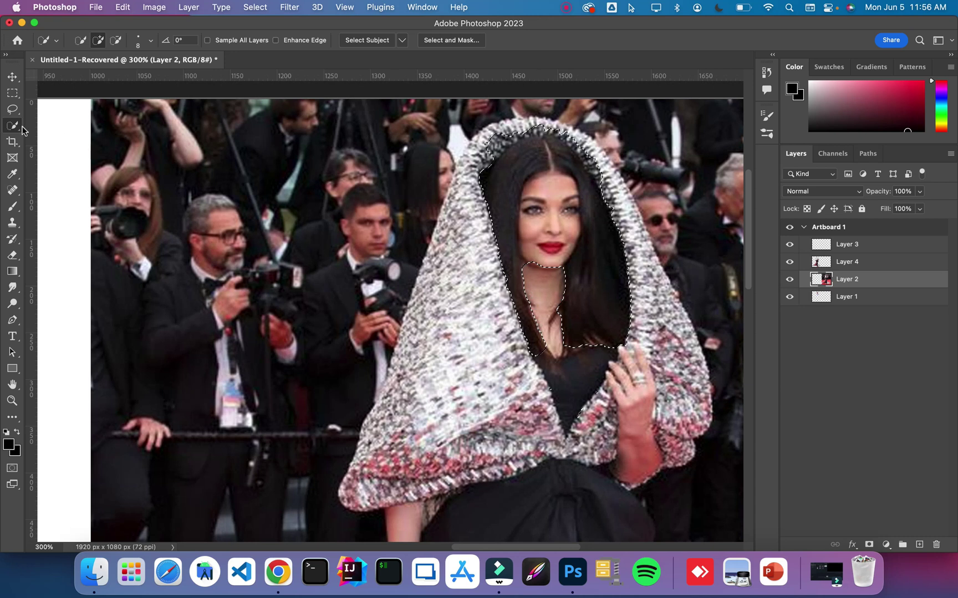
Step: Subtract the face from the hair selection with the Lasso and refine it around the hair tips at the neckline
click(13, 109)
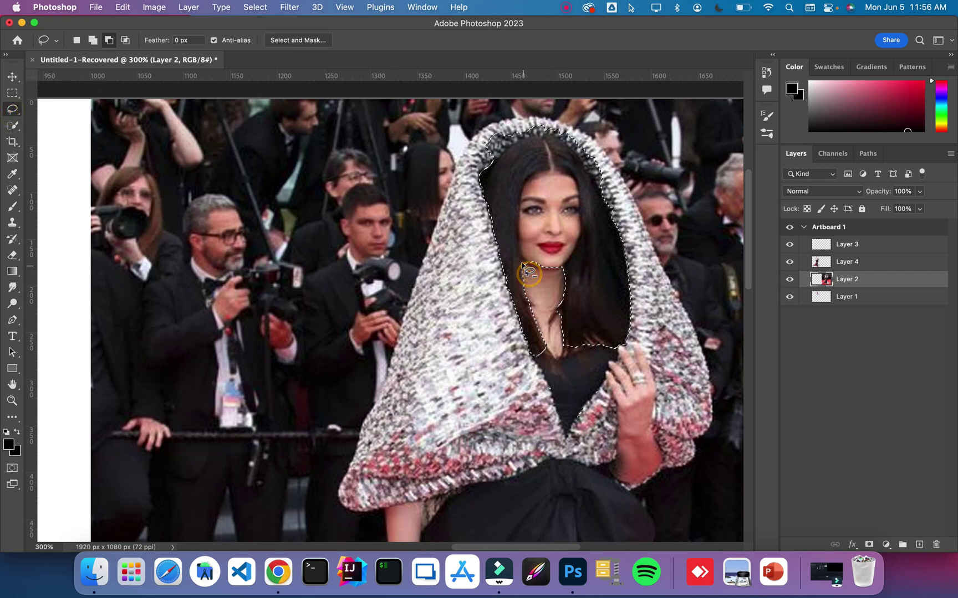
mouse_move(522, 265)
mouse_down()
mouse_move(526, 179)
mouse_move(564, 177)
mouse_move(577, 199)
mouse_move(578, 242)
mouse_move(568, 272)
mouse_move(541, 274)
mouse_up()
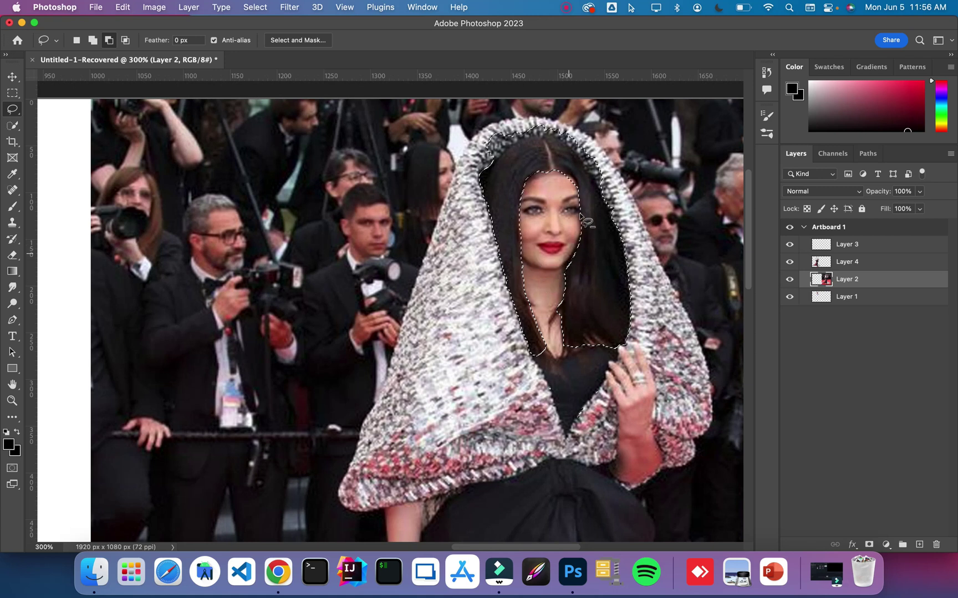
mouse_move(563, 179)
mouse_down()
mouse_move(552, 173)
mouse_move(572, 183)
mouse_up()
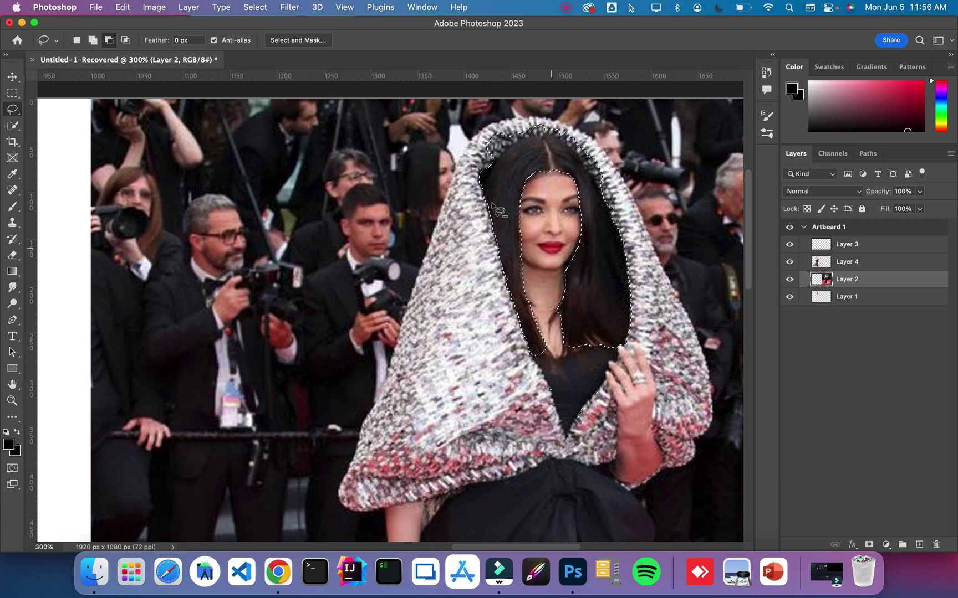
click(77, 39)
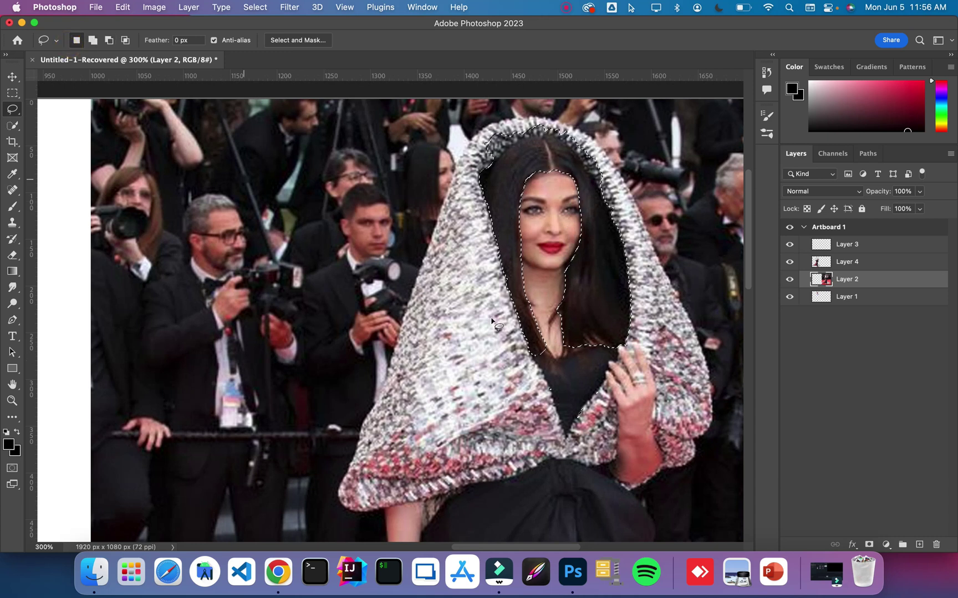
mouse_move(542, 353)
mouse_down()
mouse_move(560, 382)
mouse_move(549, 370)
mouse_up()
key(super+z)
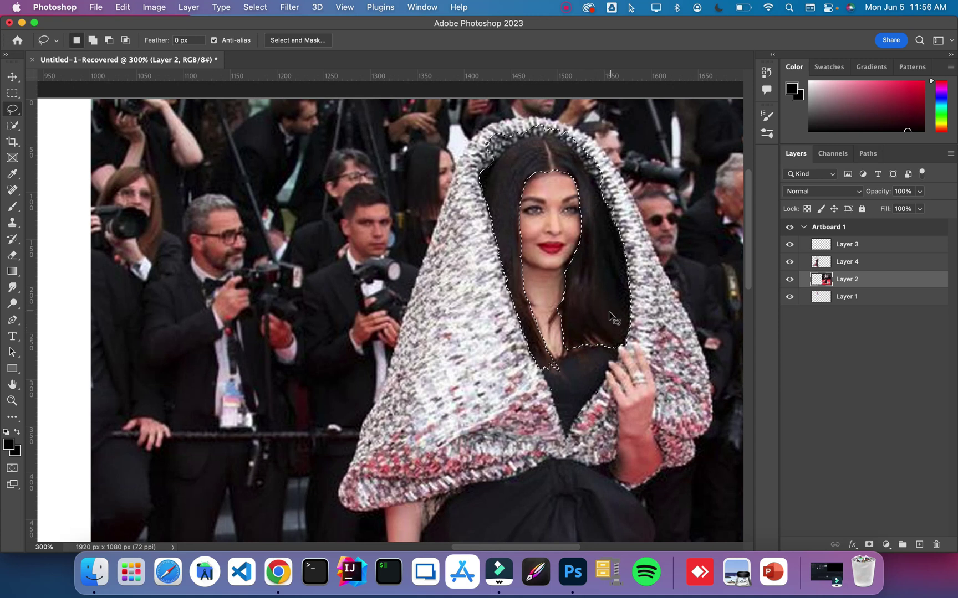
Step: Copy the selected hair to a new layer and move it onto the white area beside the cartoon figure
key(super+j)
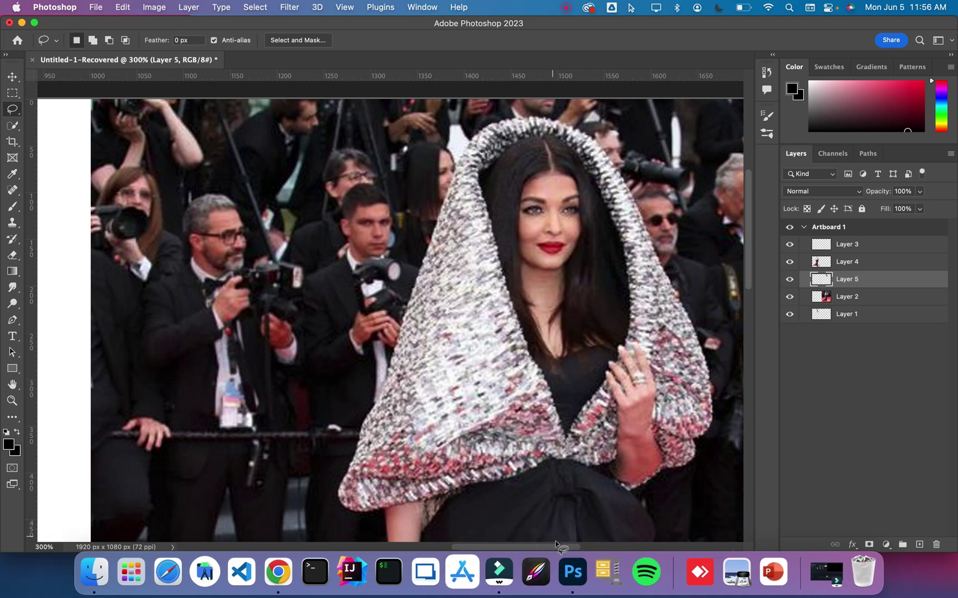
drag(555, 550, 535, 551)
click(12, 77)
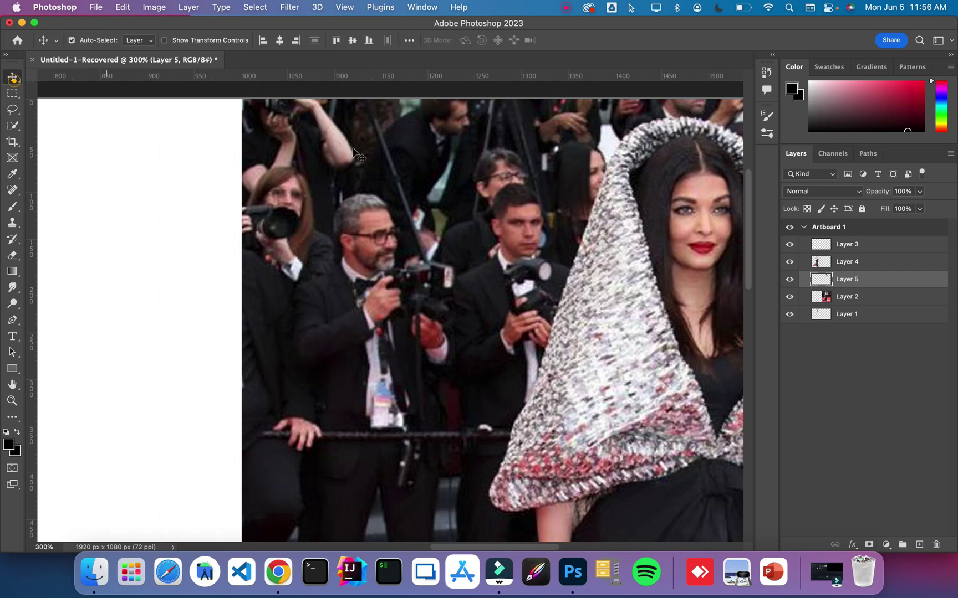
drag(658, 194, 70, 249)
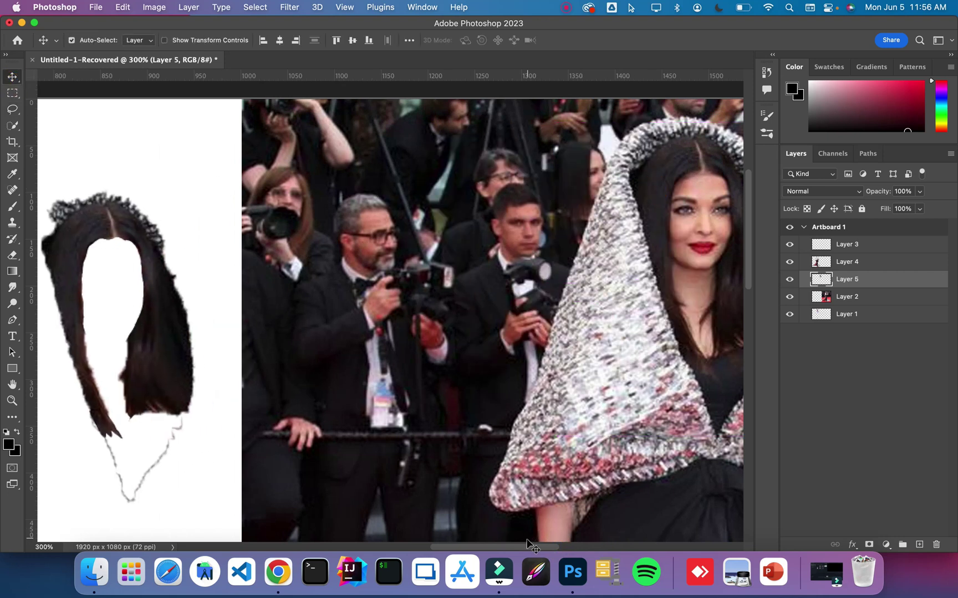
drag(527, 546, 448, 520)
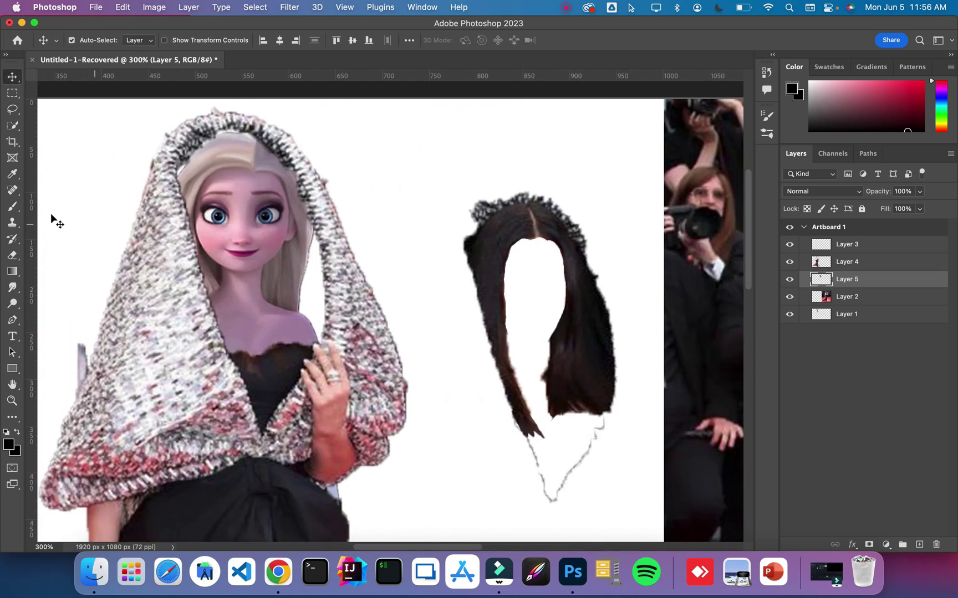
Step: Erase the leftover knitted hood fringe along the crown and outer side of the copied hair on Layer 5
click(12, 255)
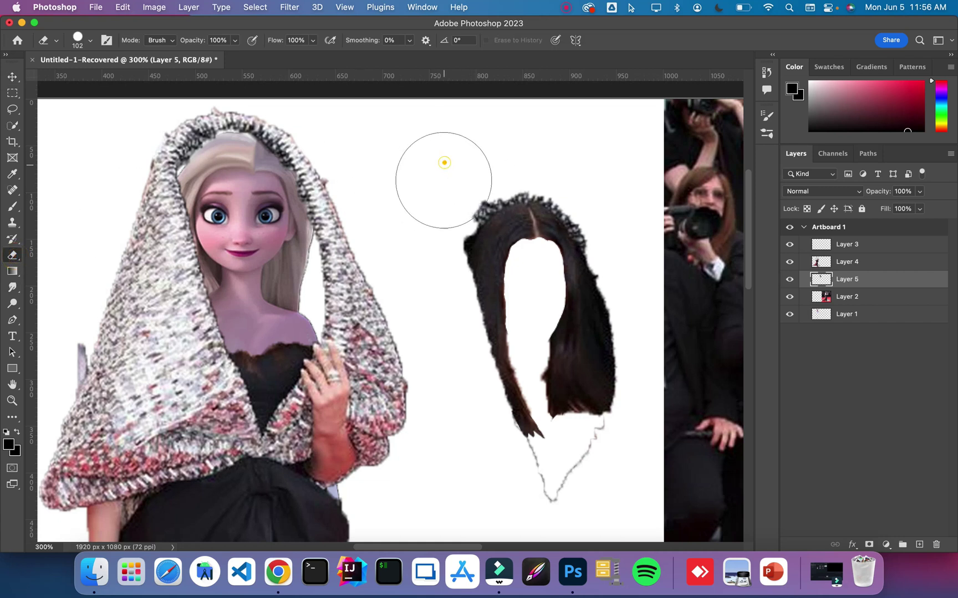
mouse_move(443, 180)
mouse_down()
mouse_move(434, 226)
mouse_move(426, 292)
mouse_up()
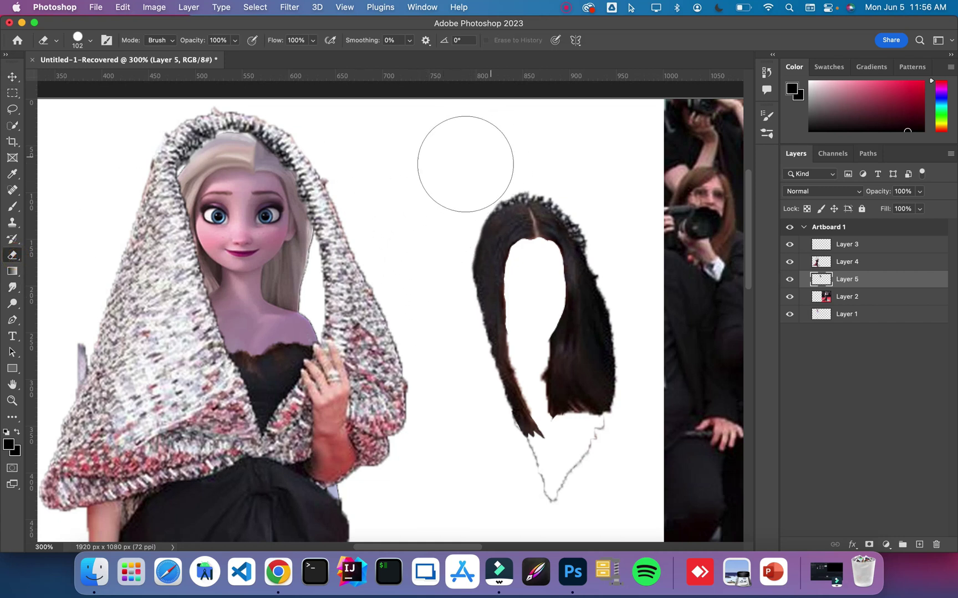
mouse_move(466, 164)
mouse_down()
mouse_move(534, 155)
mouse_move(626, 205)
mouse_move(630, 220)
mouse_move(593, 180)
mouse_move(613, 208)
mouse_up()
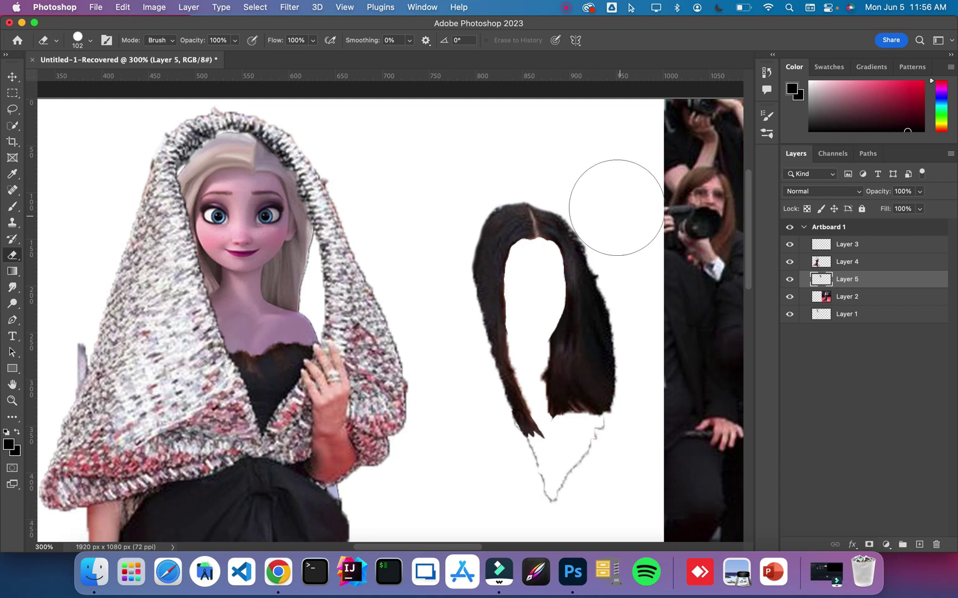
Step: Set the Smudge tool to 6 px and smooth the crown of the copied hair around the parting
click(12, 287)
click(83, 42)
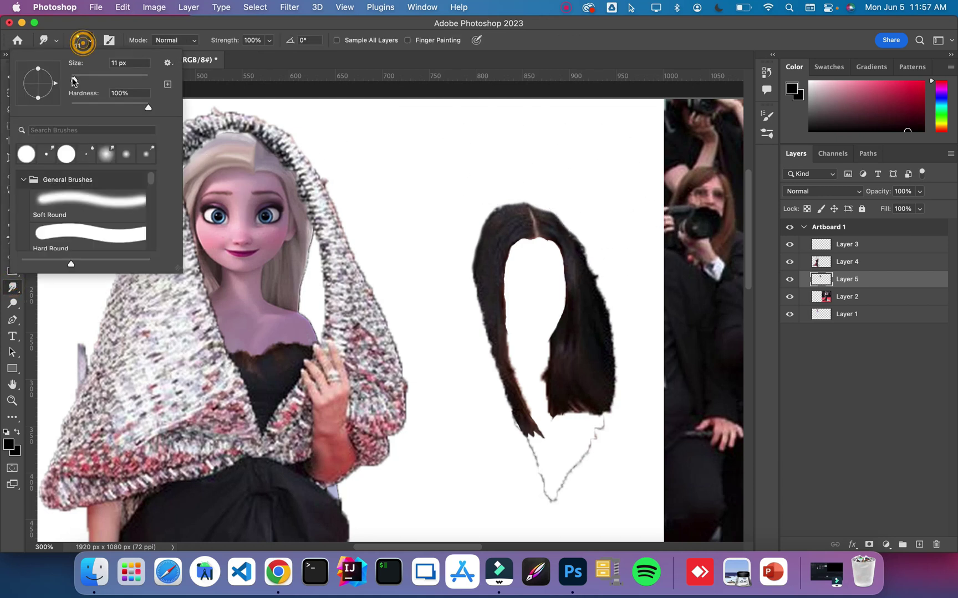
drag(74, 79, 72, 79)
click(531, 211)
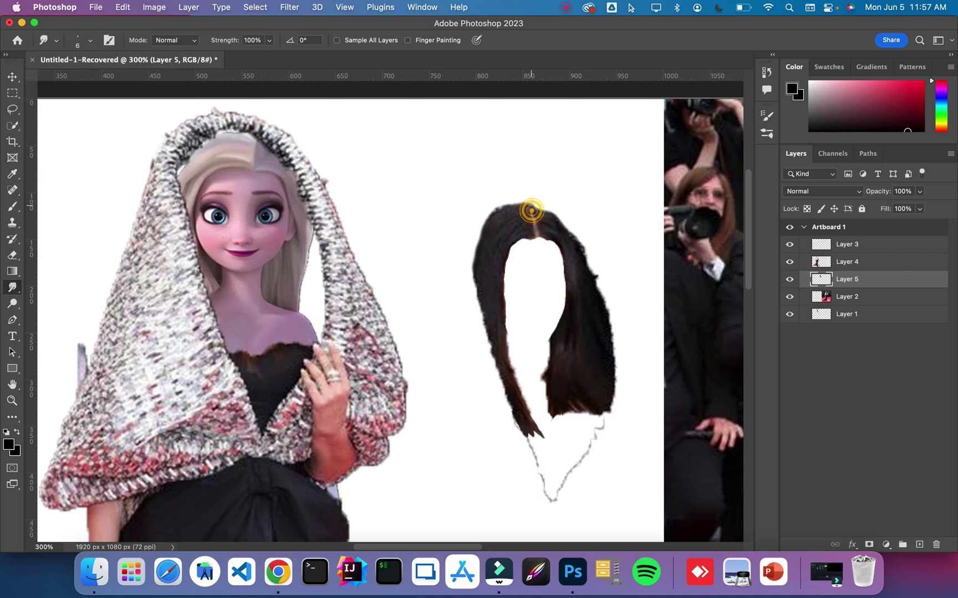
click(533, 213)
mouse_move(552, 217)
mouse_down()
mouse_move(538, 203)
mouse_move(543, 210)
mouse_up()
click(538, 208)
Step: Smudge the longer side's jagged outer edge into smooth strands and smear away the thin outline below the hair tips
mouse_move(576, 234)
mouse_down()
mouse_move(567, 214)
mouse_move(600, 280)
mouse_up()
drag(568, 212, 602, 286)
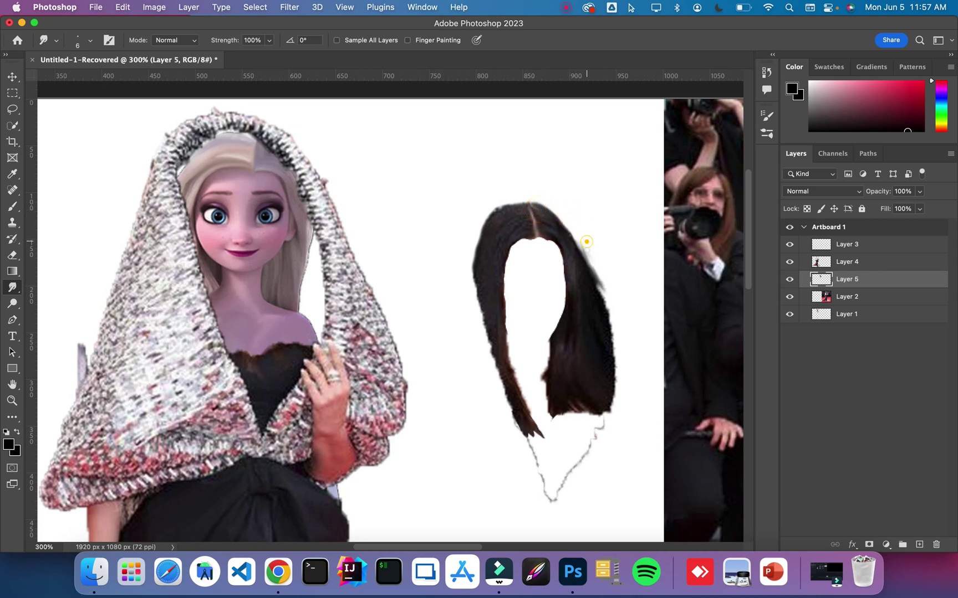
drag(586, 242, 611, 308)
click(593, 262)
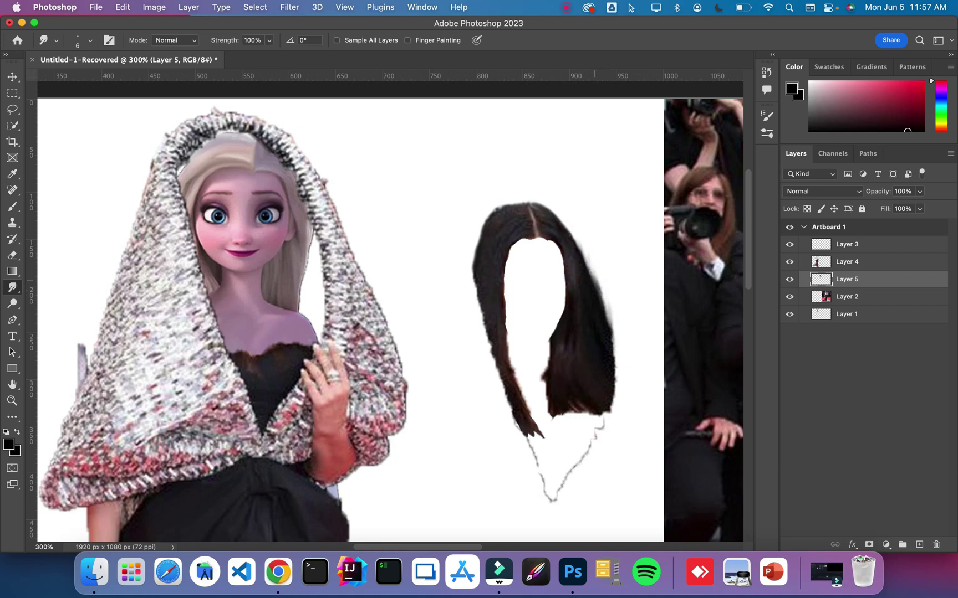
drag(593, 261, 612, 329)
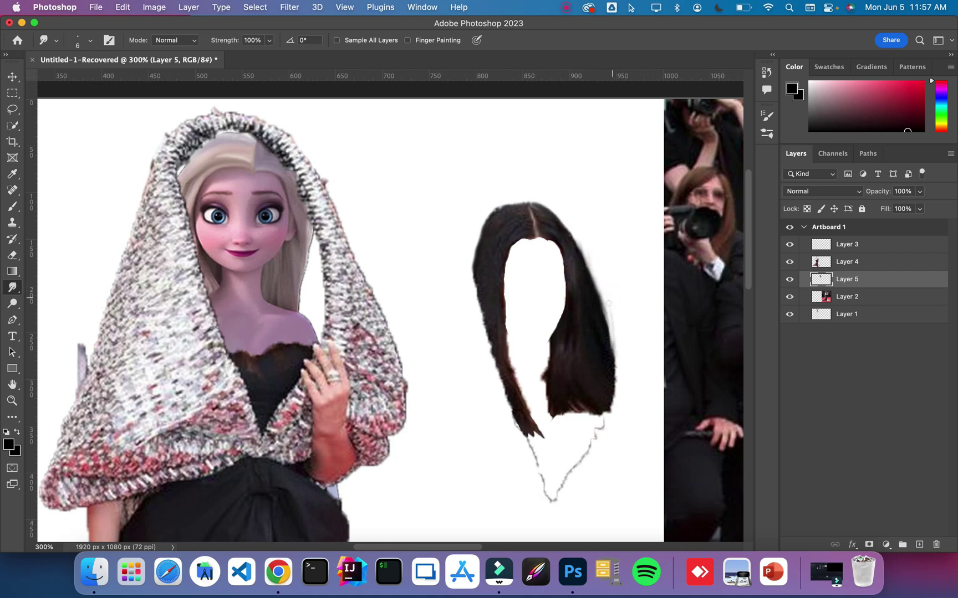
drag(614, 368, 599, 378)
drag(546, 446, 524, 447)
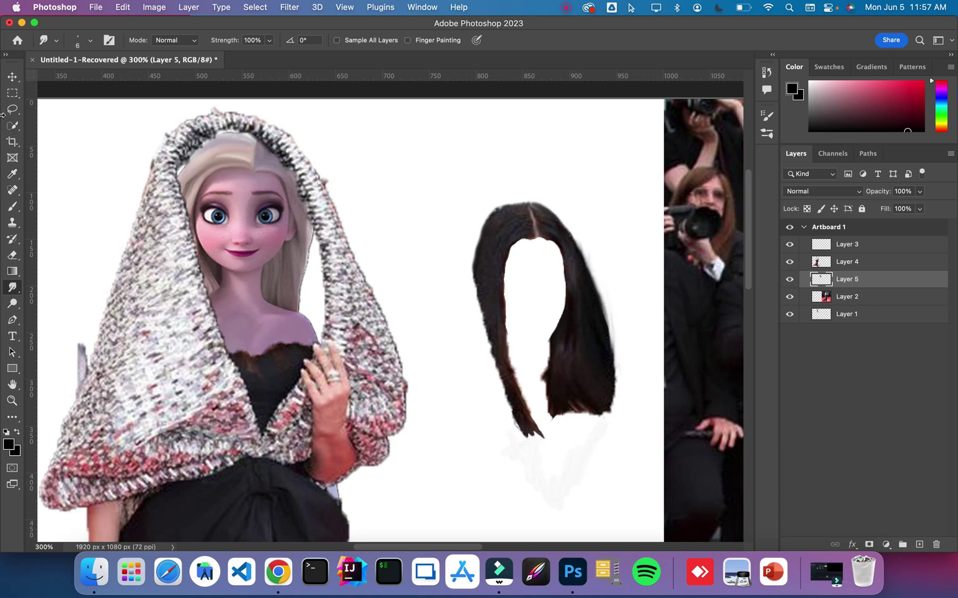
Step: Move the hair onto the cartoon figure's head and stretch it to about 127% width and 91% height to fill the hood
click(13, 77)
drag(542, 224, 191, 143)
key(super+t)
drag(319, 294, 351, 292)
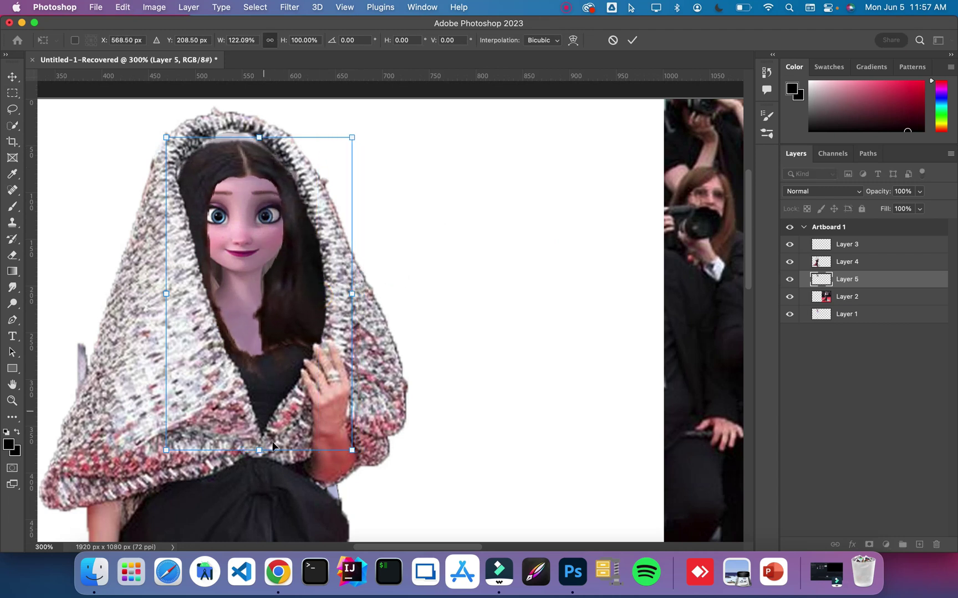
drag(254, 452, 250, 428)
drag(249, 411, 249, 424)
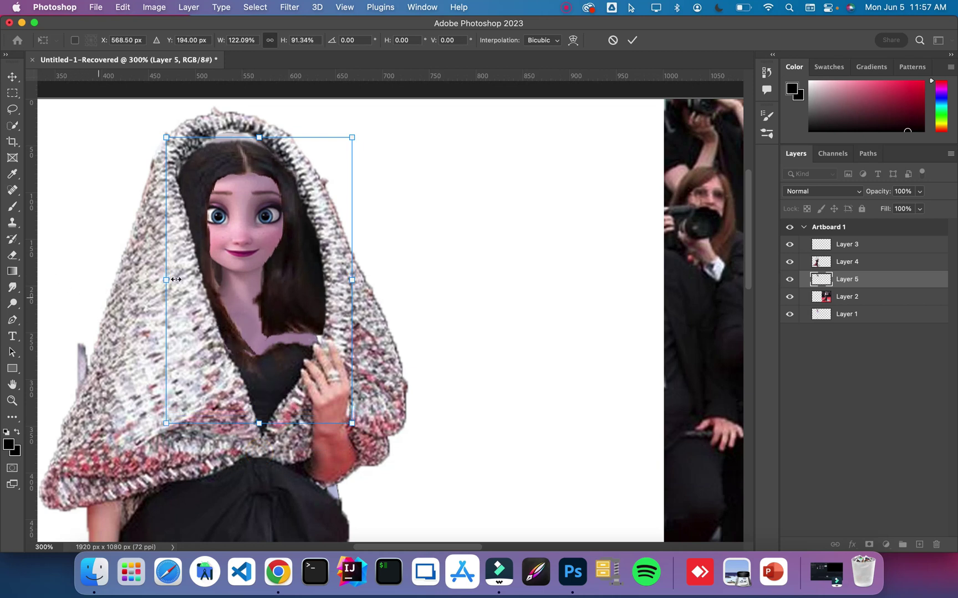
drag(168, 281, 162, 258)
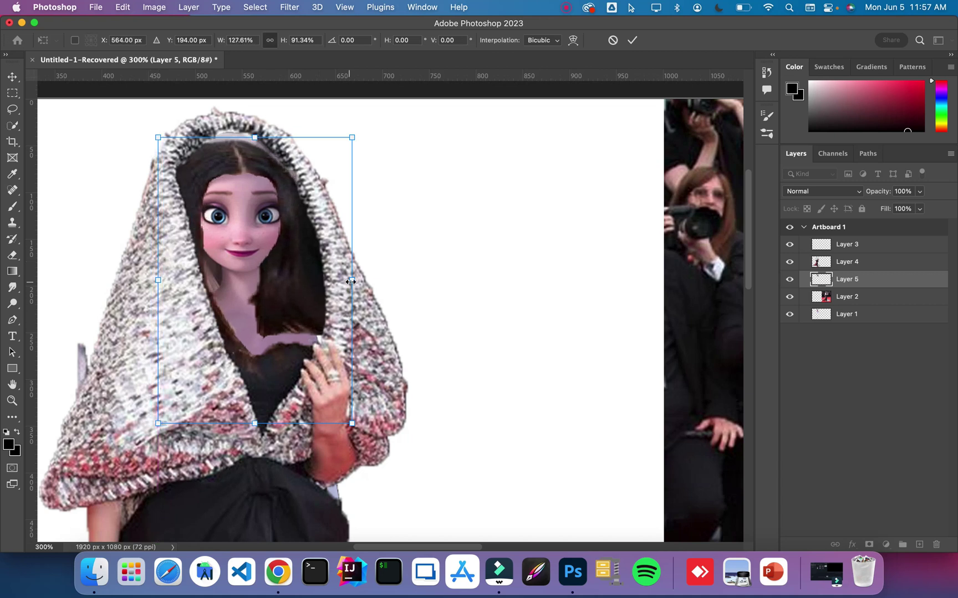
drag(350, 282, 349, 285)
click(632, 39)
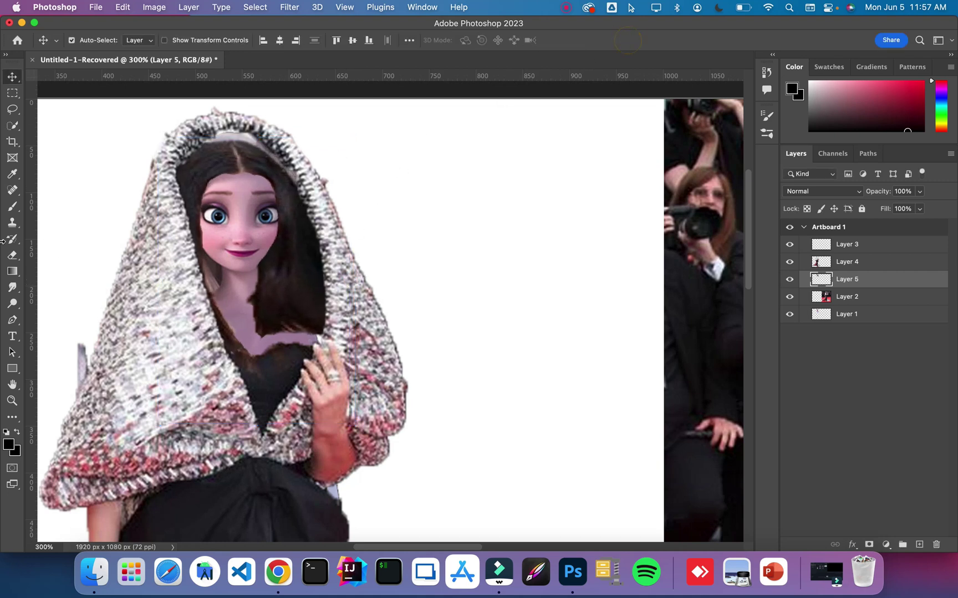
Step: Smudge the dark hair's inner edges around the cheeks, neck and shoulder to cover the blonde strands, undoing the stroke that marks the chin
click(12, 287)
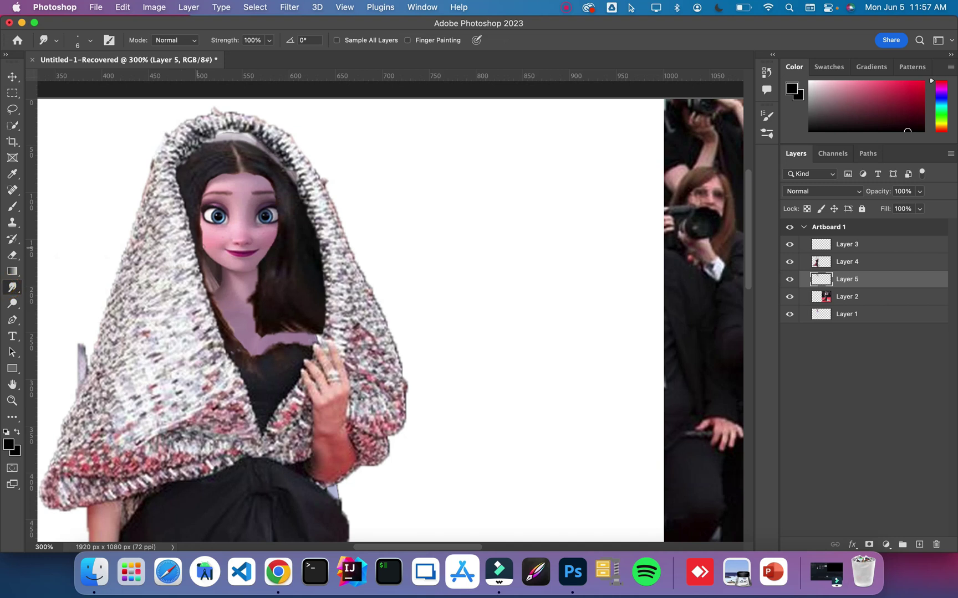
mouse_move(200, 244)
mouse_down()
mouse_move(219, 260)
mouse_move(200, 250)
mouse_move(214, 289)
mouse_move(212, 250)
mouse_up()
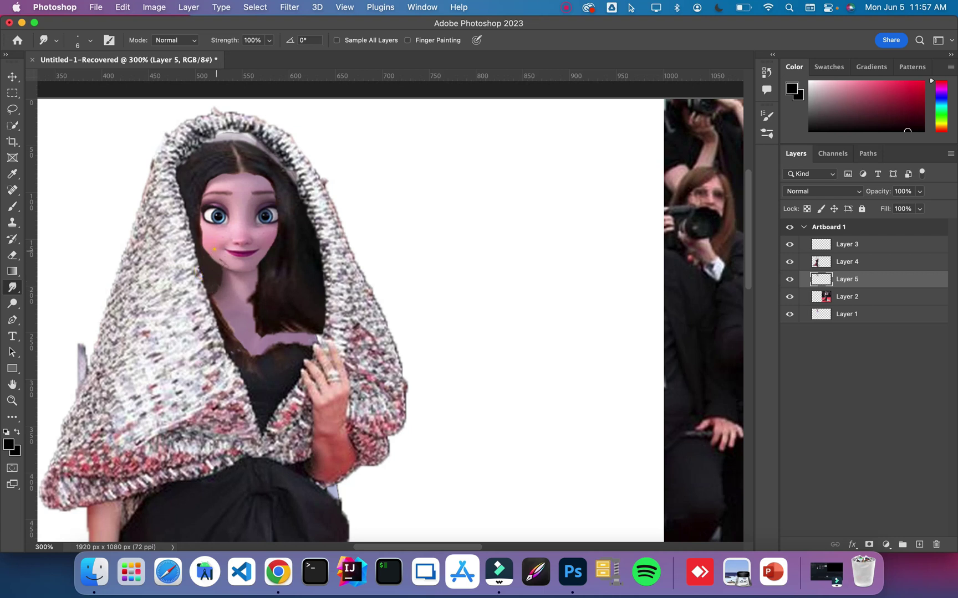
key(super+z)
drag(209, 199, 206, 241)
mouse_move(248, 277)
mouse_down()
mouse_move(249, 301)
mouse_move(249, 285)
mouse_up()
mouse_move(255, 322)
mouse_down()
mouse_move(265, 339)
mouse_move(256, 316)
mouse_move(289, 335)
mouse_move(310, 333)
mouse_move(247, 326)
mouse_up()
click(266, 334)
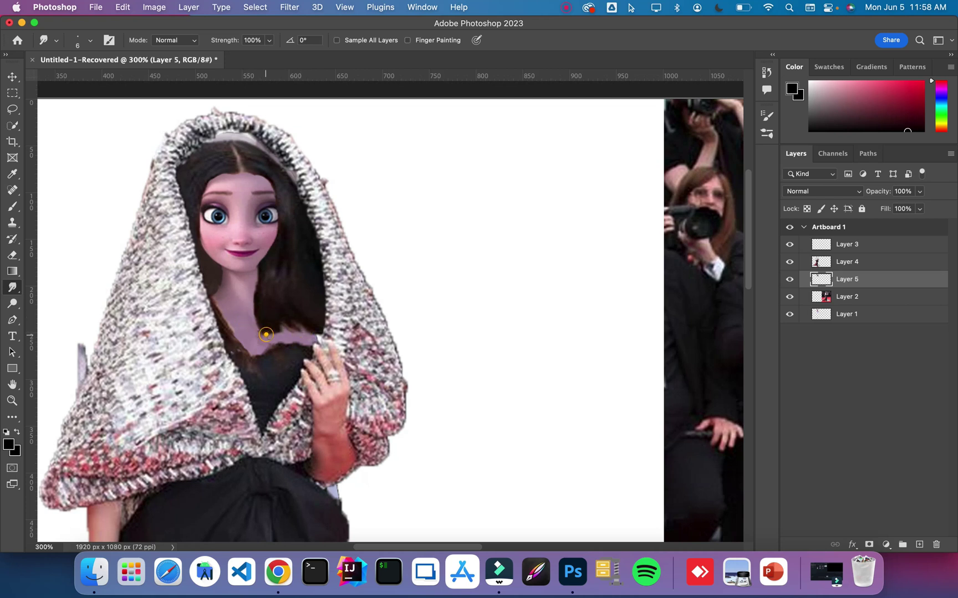
click(248, 327)
click(248, 322)
Step: Sample the dark hair colour and add a new layer directly beneath the hair on Layer 5
click(12, 173)
click(309, 238)
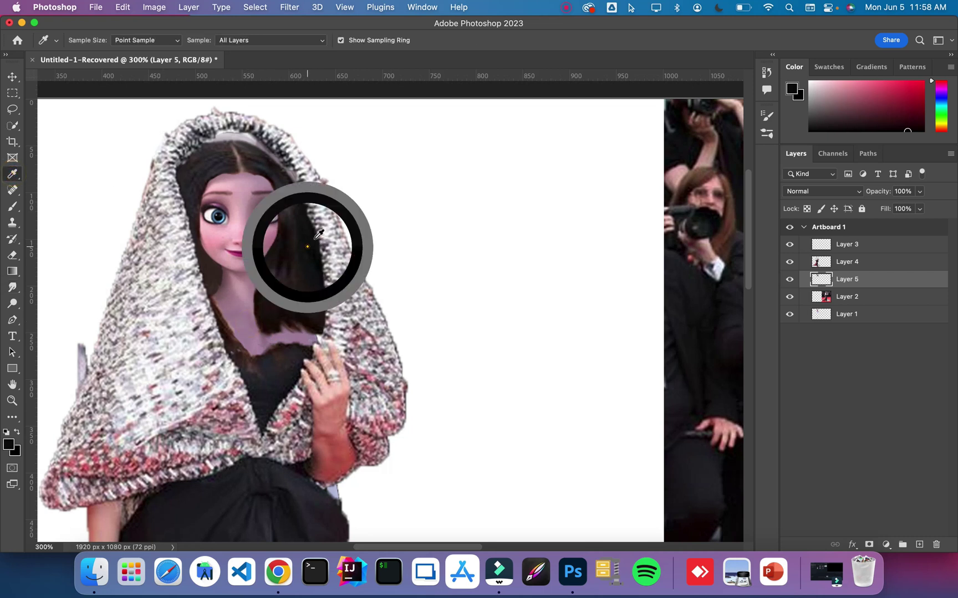
click(846, 297)
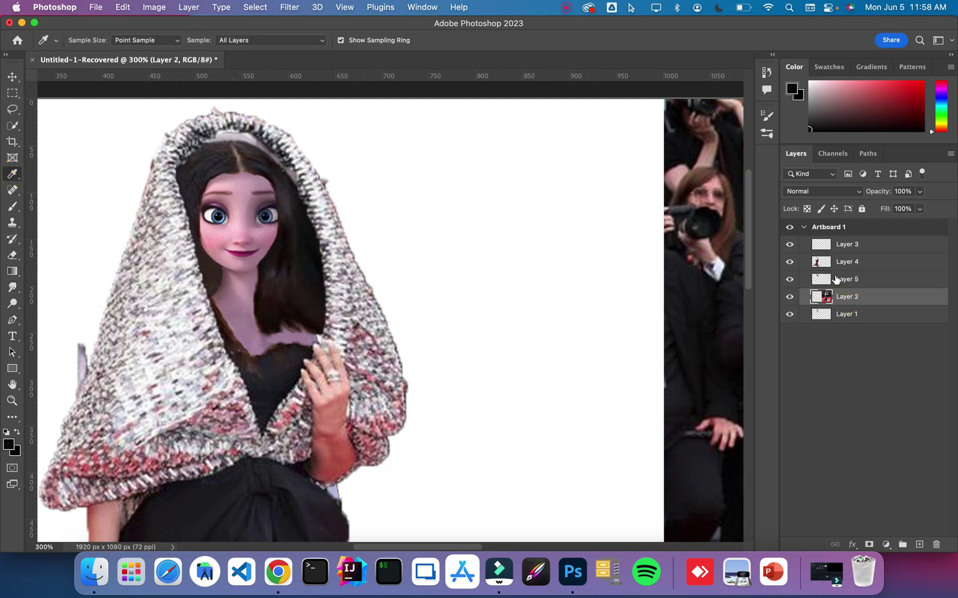
click(847, 279)
click(919, 545)
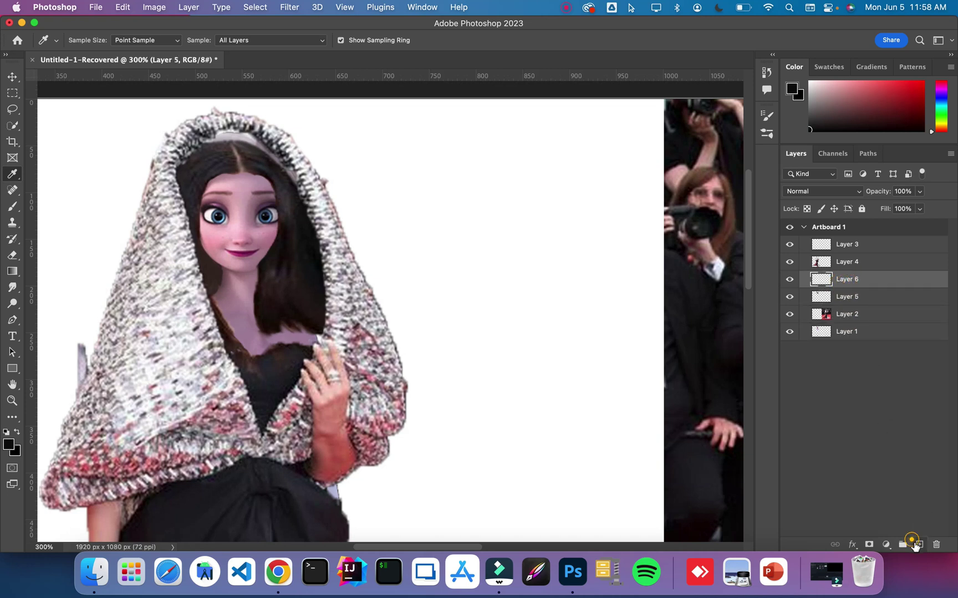
drag(847, 289, 847, 306)
Step: Paint the gap between the hair and the hood's inner edge dark with a 9 px brush at 0% smoothing
click(13, 207)
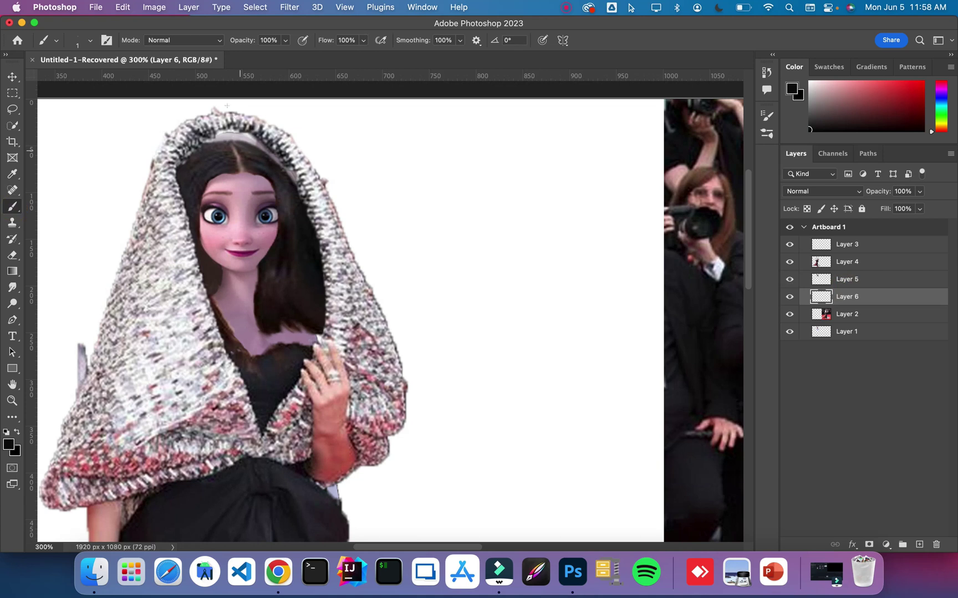
click(90, 44)
drag(73, 79, 90, 80)
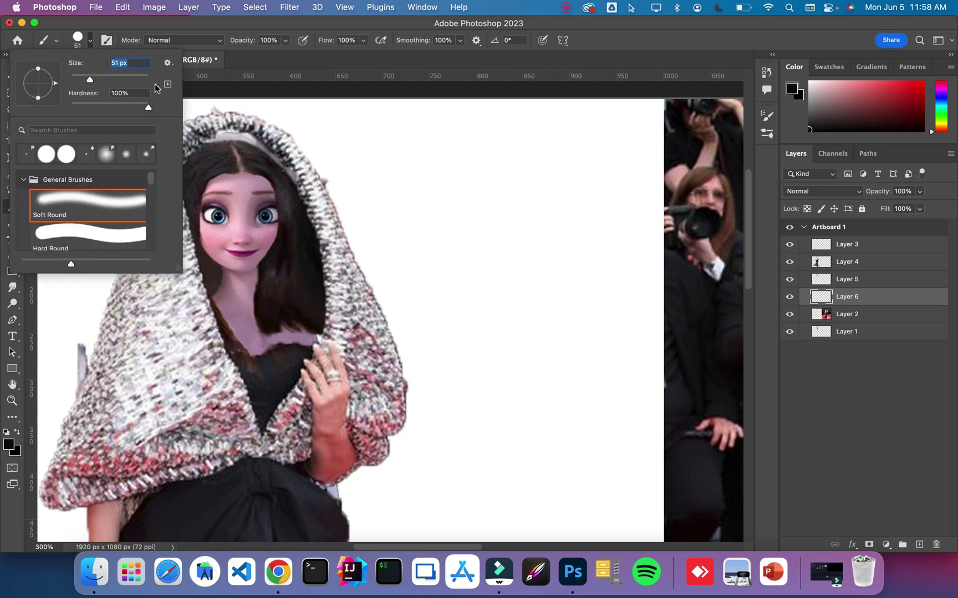
click(76, 79)
mouse_move(251, 141)
mouse_down()
mouse_move(229, 134)
mouse_move(195, 149)
mouse_up()
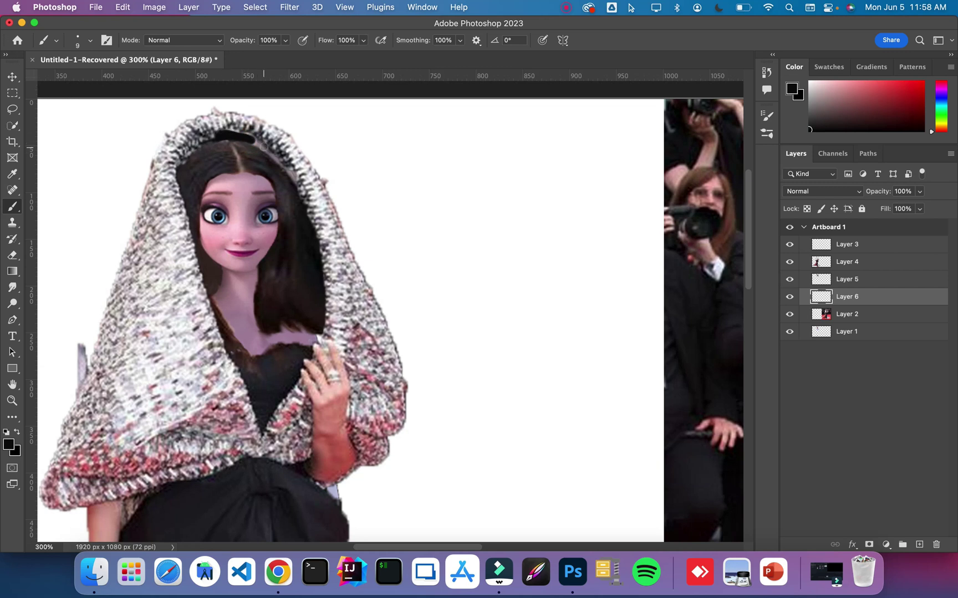
click(461, 40)
drag(445, 55, 382, 80)
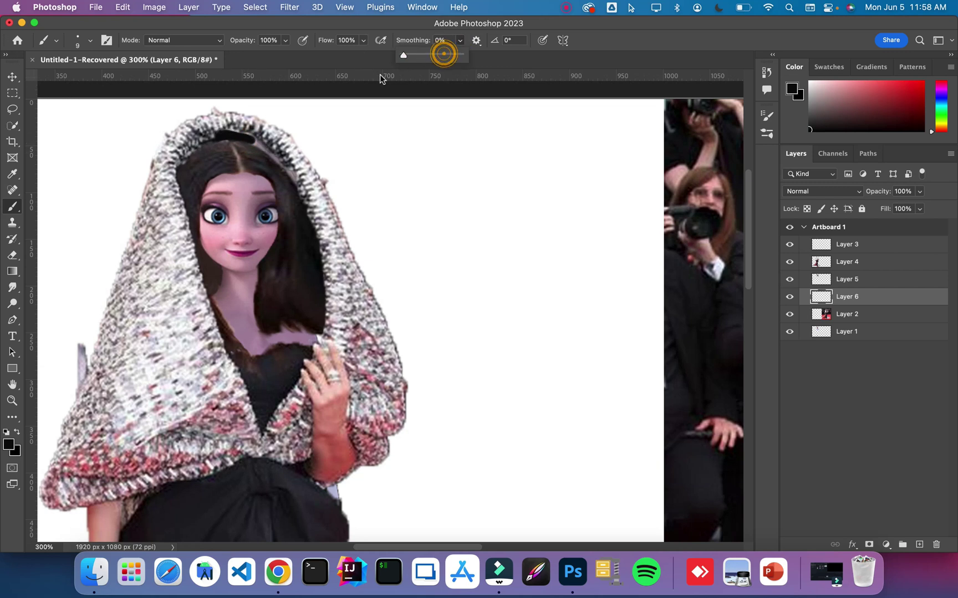
mouse_move(266, 140)
mouse_down()
mouse_move(230, 137)
mouse_move(271, 155)
mouse_move(235, 134)
mouse_move(291, 179)
mouse_move(232, 133)
mouse_move(288, 166)
mouse_move(265, 141)
mouse_move(297, 186)
mouse_up()
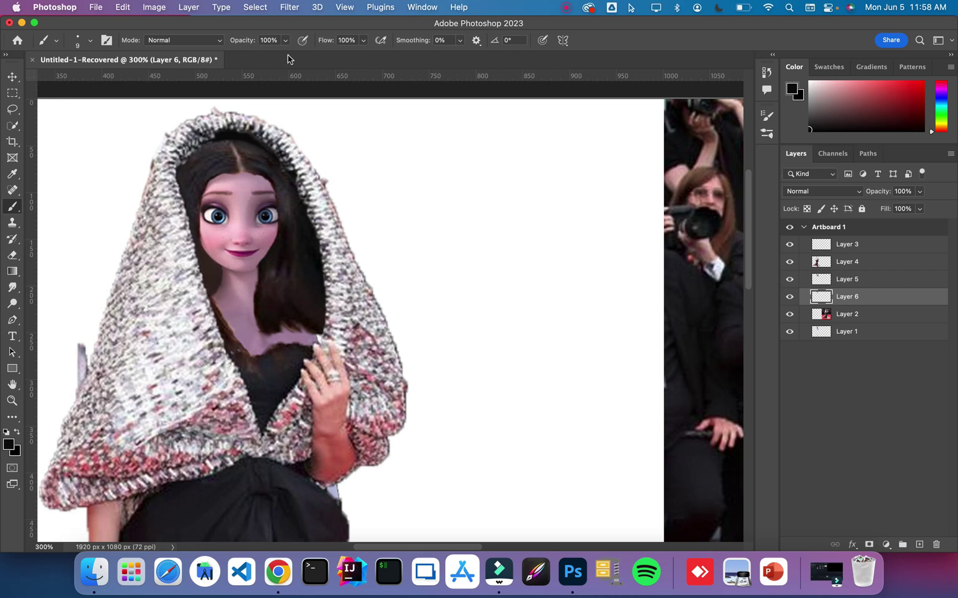
Step: Erase the stray hair tips on Layer 5 that overlap the neckline and the gown's inner edge
click(12, 401)
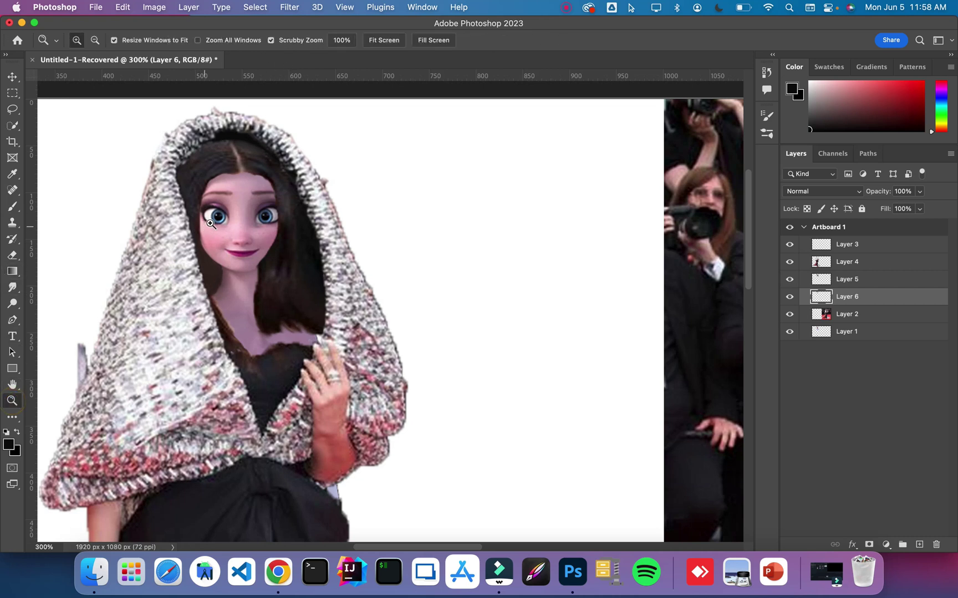
drag(212, 217, 227, 228)
click(12, 256)
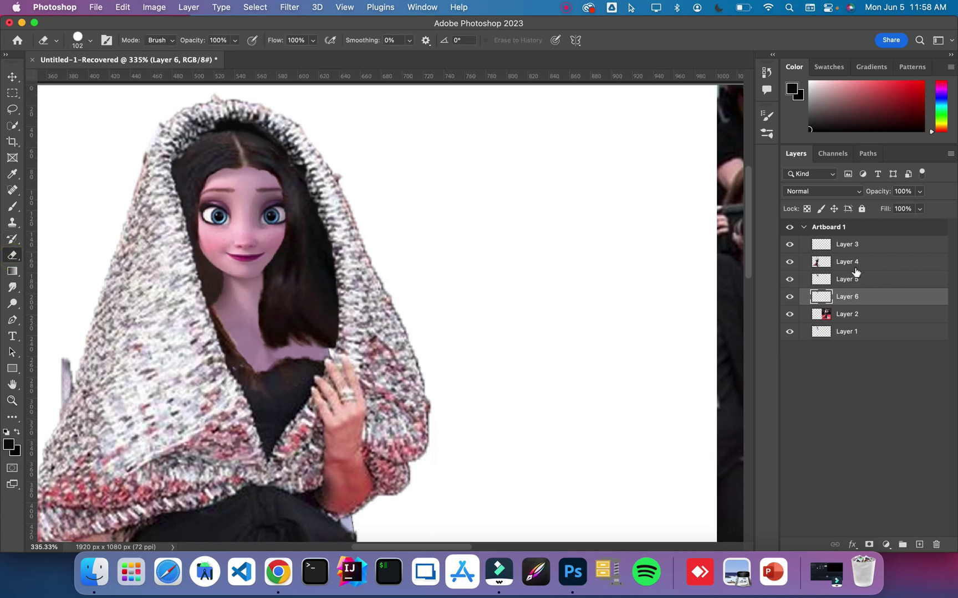
click(849, 279)
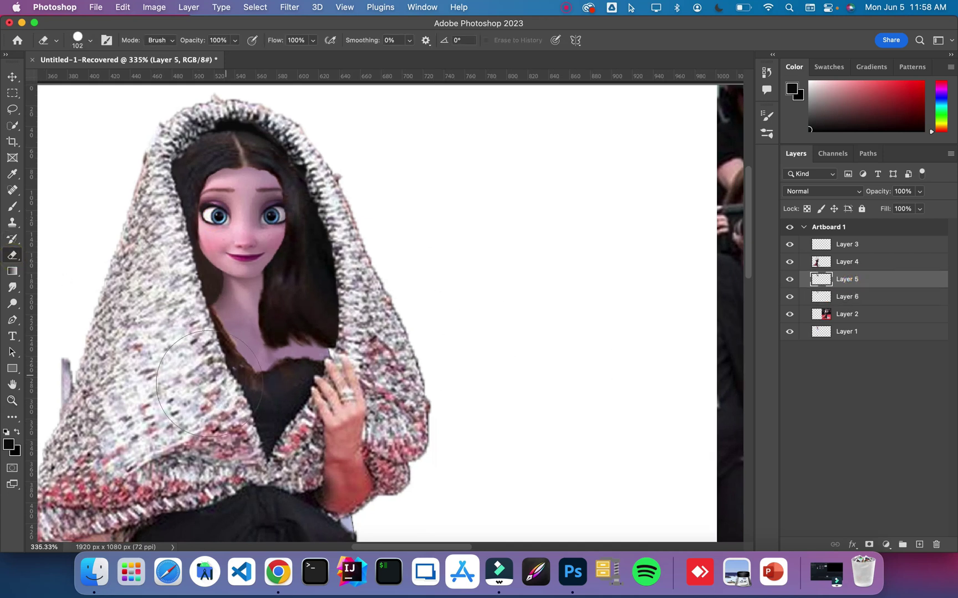
mouse_move(198, 388)
mouse_down()
mouse_move(191, 354)
mouse_move(200, 361)
mouse_up()
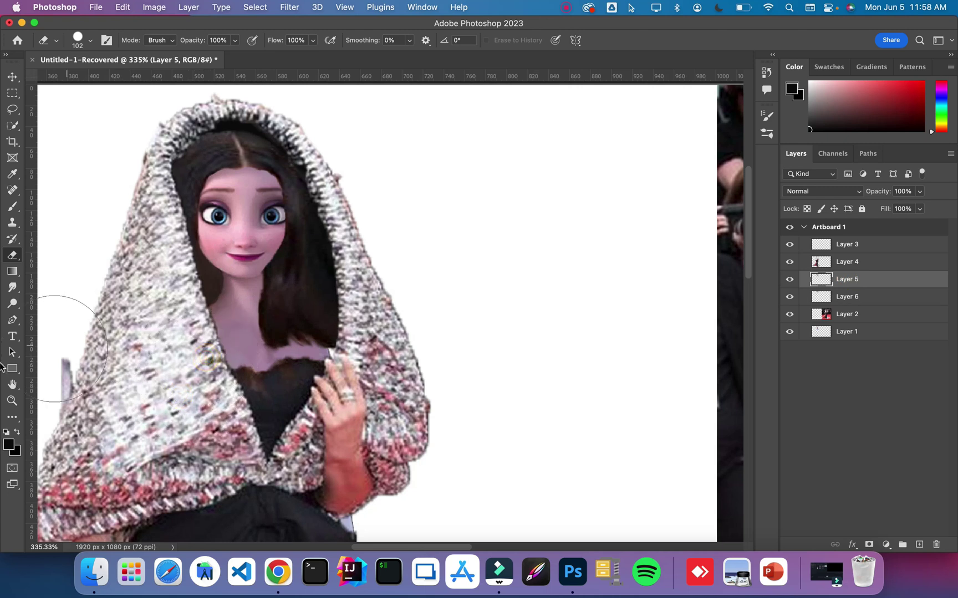
Step: Try smudging the skin at the inner corner of the right-hand eye on Layer 1 with a 1 px Smudge brush
click(12, 401)
mouse_move(206, 190)
mouse_down()
mouse_move(279, 225)
mouse_move(250, 236)
mouse_move(276, 254)
mouse_move(250, 246)
mouse_up()
click(12, 287)
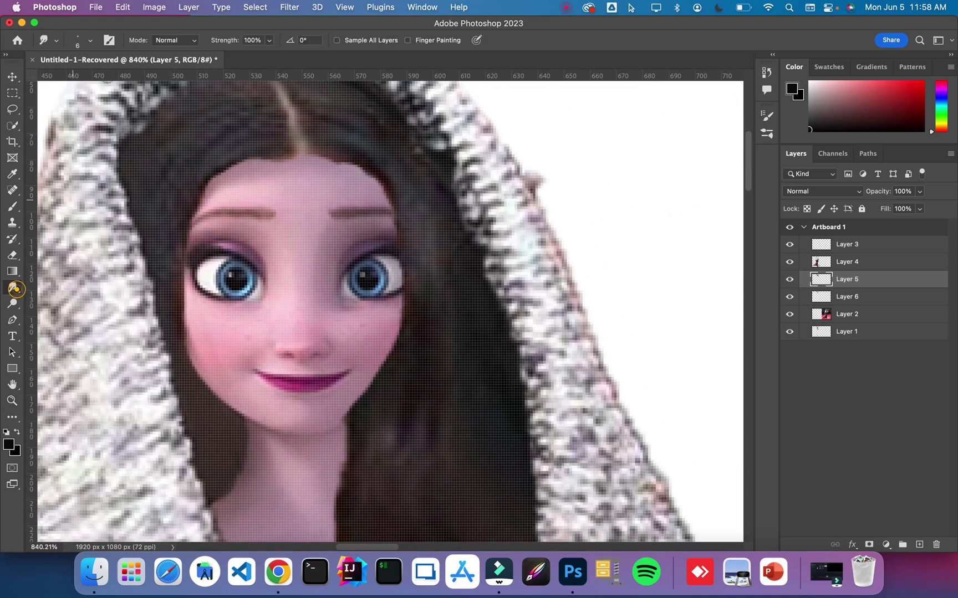
click(86, 45)
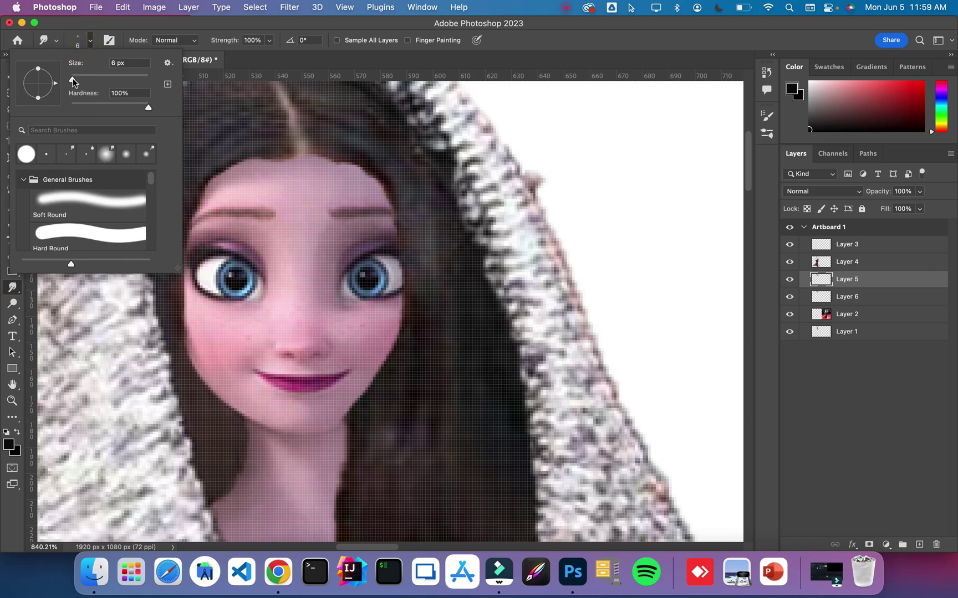
drag(73, 80, 70, 81)
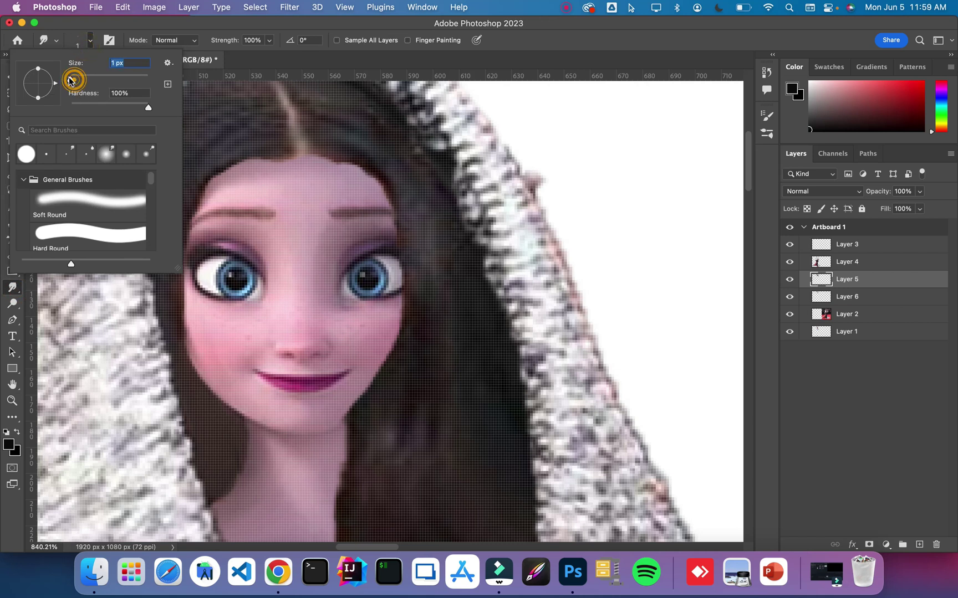
click(845, 331)
click(842, 314)
click(842, 332)
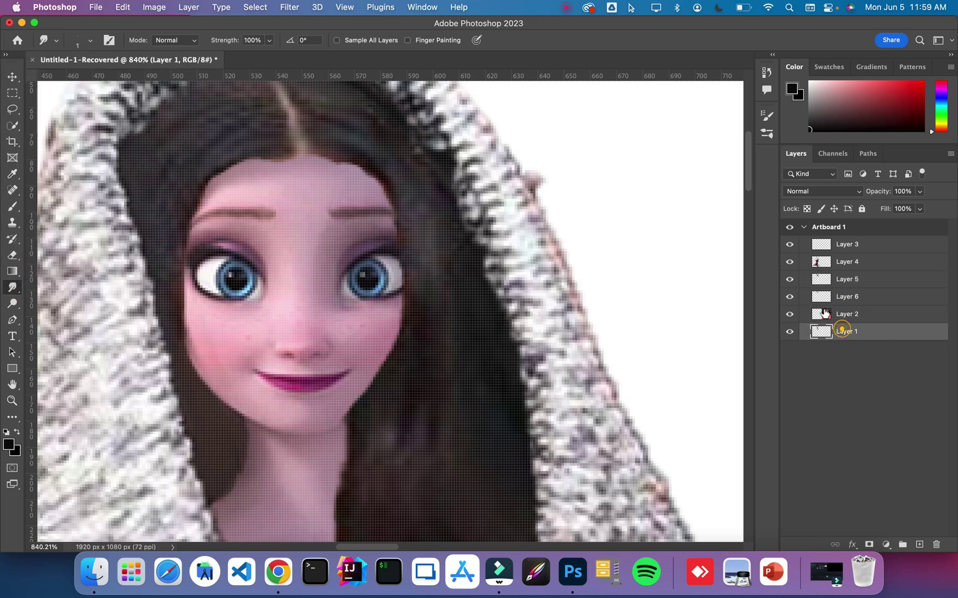
drag(331, 283, 336, 275)
Step: Smudge skin over the upper part of the right-hand eye on Layer 1 with a 3 px brush, lowering its lid
click(89, 40)
drag(71, 80, 71, 80)
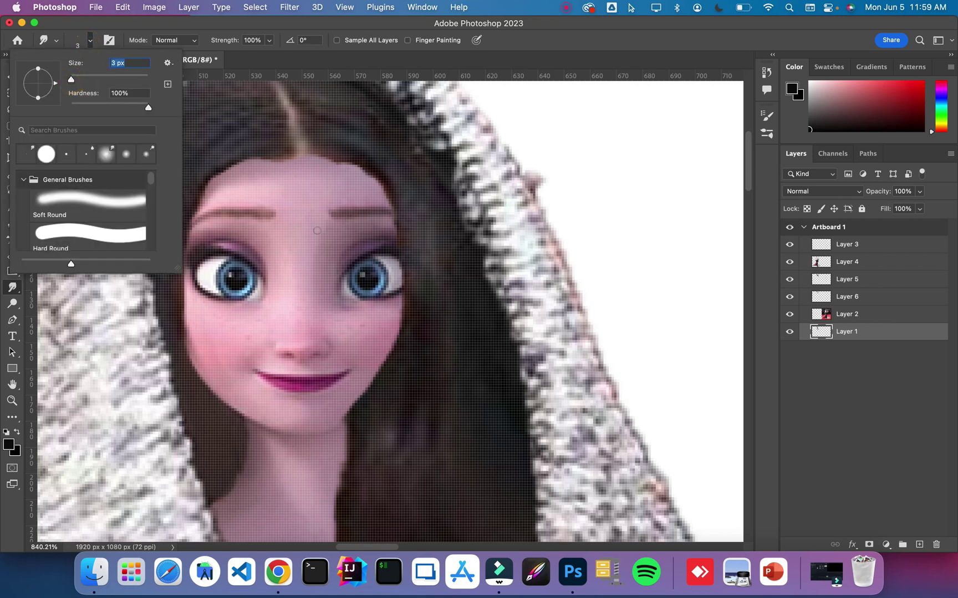
drag(329, 284, 366, 268)
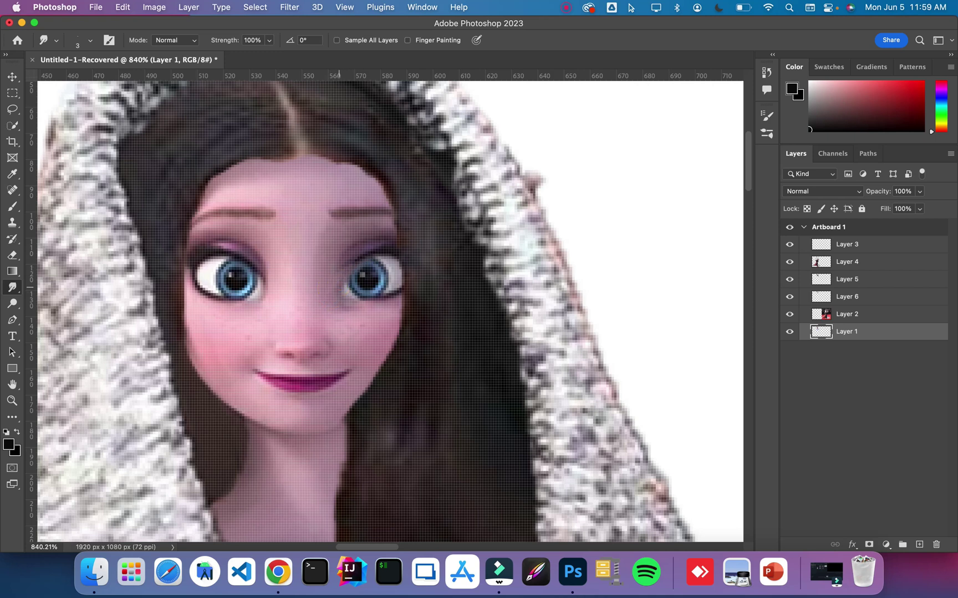
click(336, 284)
click(336, 280)
click(340, 278)
mouse_move(335, 279)
mouse_down()
mouse_move(372, 257)
mouse_move(392, 263)
mouse_move(386, 254)
mouse_up()
click(352, 272)
click(360, 265)
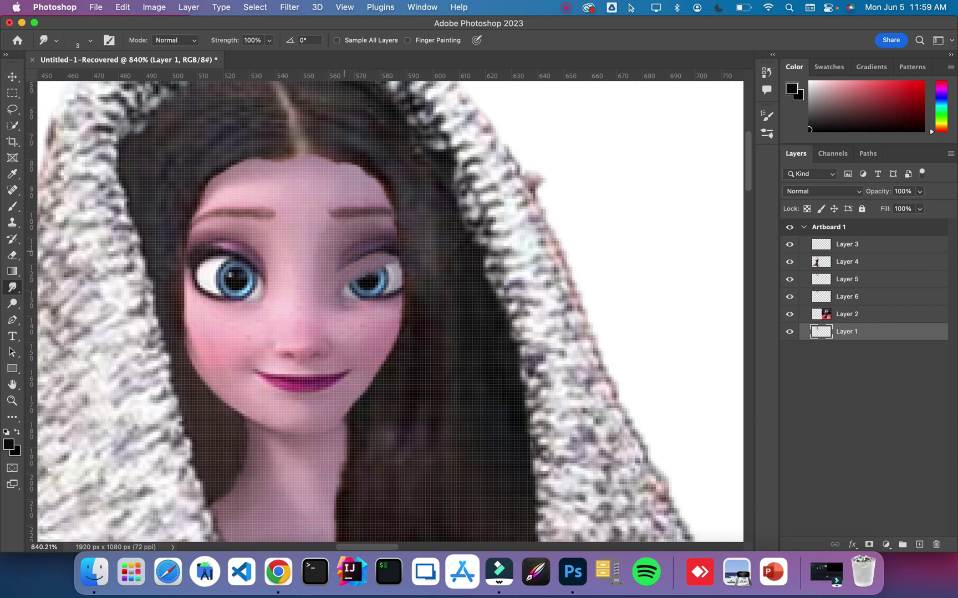
Step: Smudge away the remaining dark lash line and lid crease above the right-hand eye
click(331, 270)
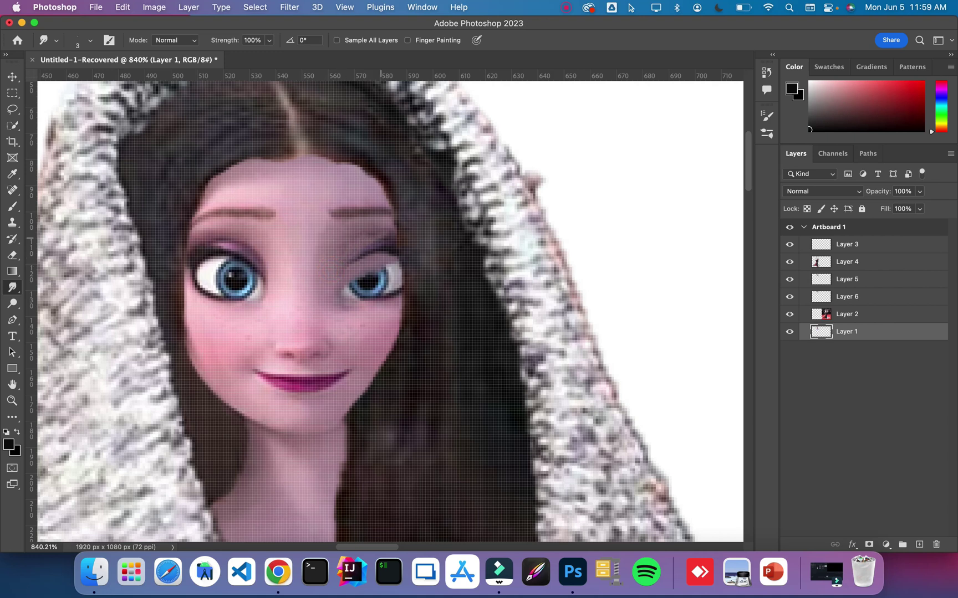
click(340, 274)
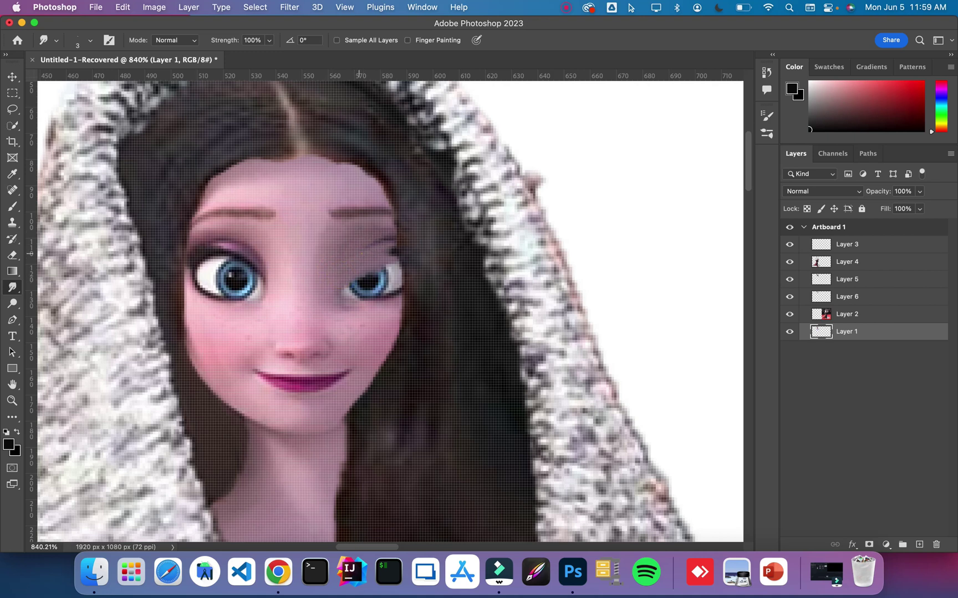
click(360, 246)
click(374, 257)
click(362, 248)
Step: Smudge skin over the upper part of the left-hand eye to lower its lid and remove the dark lash line
drag(274, 290, 226, 261)
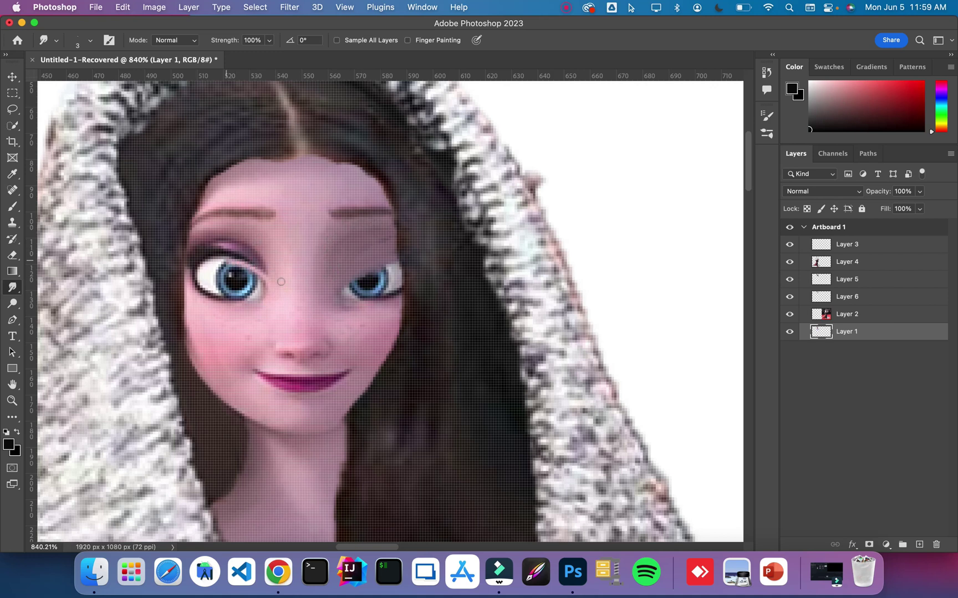
mouse_move(271, 288)
mouse_down()
mouse_move(208, 264)
mouse_move(192, 275)
mouse_move(208, 266)
mouse_up()
mouse_move(274, 265)
mouse_down()
mouse_move(189, 260)
mouse_move(205, 266)
mouse_move(190, 273)
mouse_move(262, 262)
mouse_move(194, 262)
mouse_up()
mouse_move(250, 237)
mouse_down()
mouse_move(194, 254)
mouse_move(241, 237)
mouse_move(255, 244)
mouse_move(194, 244)
mouse_move(231, 237)
mouse_up()
mouse_move(267, 275)
mouse_down()
mouse_move(240, 259)
mouse_move(200, 267)
mouse_move(252, 261)
mouse_up()
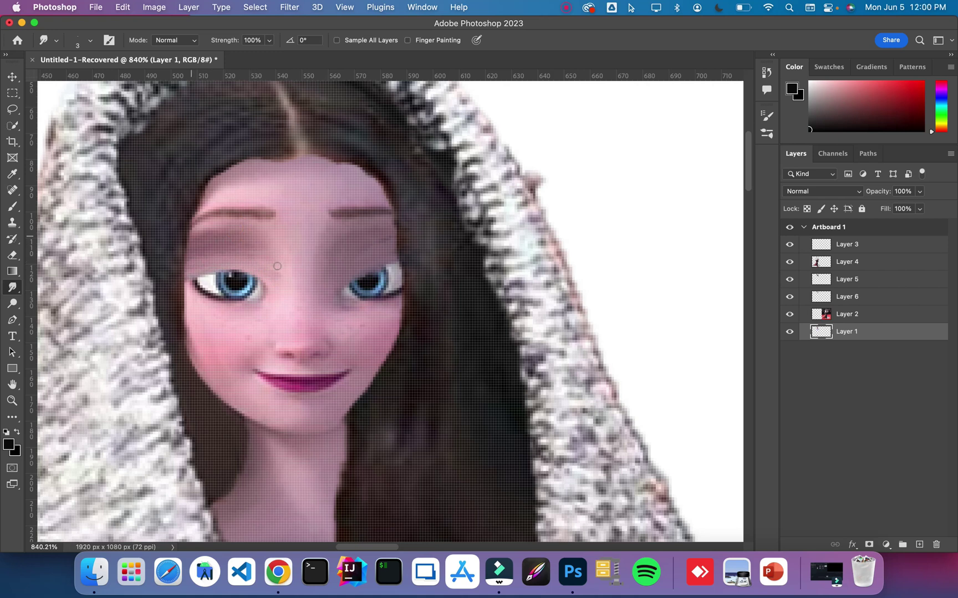
Step: Smooth the eyeshadow above the left-hand eye into the surrounding skin with the Smudge tool
mouse_move(233, 257)
mouse_down()
mouse_move(259, 254)
mouse_move(246, 227)
mouse_move(279, 243)
mouse_move(278, 228)
mouse_move(213, 224)
mouse_move(226, 224)
mouse_move(208, 234)
mouse_move(260, 234)
mouse_move(228, 230)
mouse_move(280, 256)
mouse_move(242, 240)
mouse_move(276, 249)
mouse_up()
click(276, 227)
drag(276, 313, 290, 236)
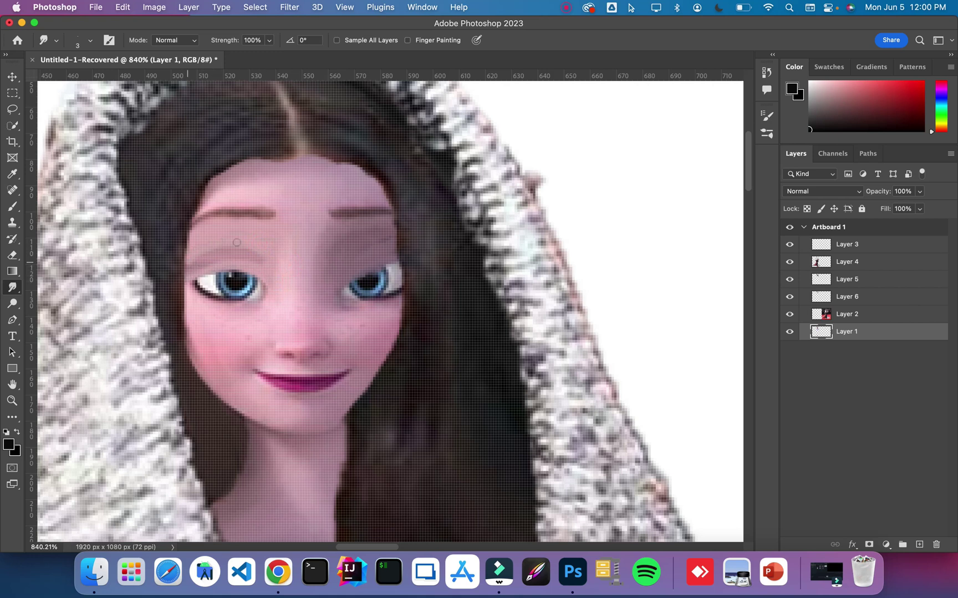
mouse_move(237, 242)
mouse_down()
mouse_move(263, 265)
mouse_move(207, 261)
mouse_move(241, 243)
mouse_move(220, 257)
mouse_up()
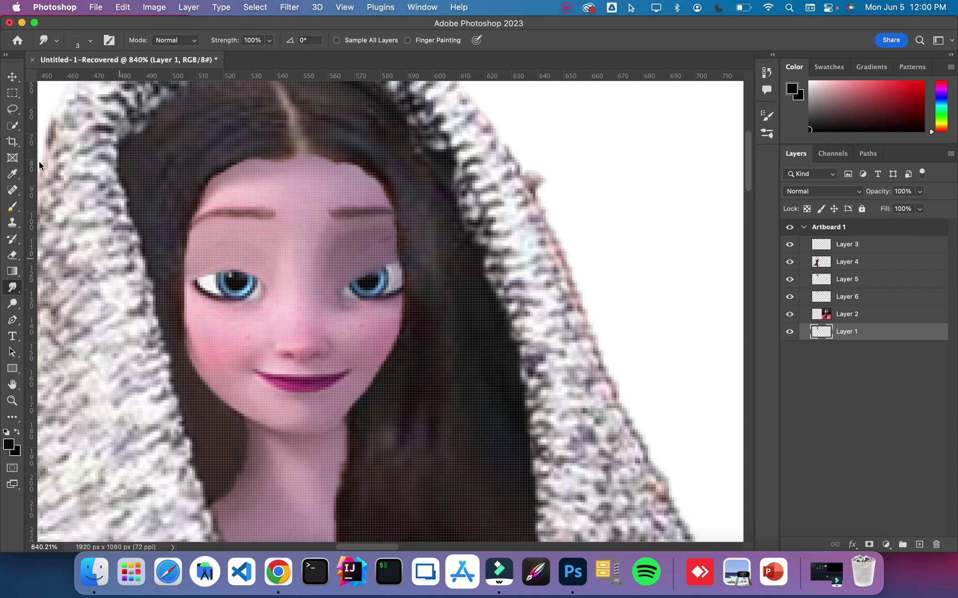
Step: Add a new layer directly above Layer 1, choose black as the paint colour, and set the brush size to 1 px
click(12, 206)
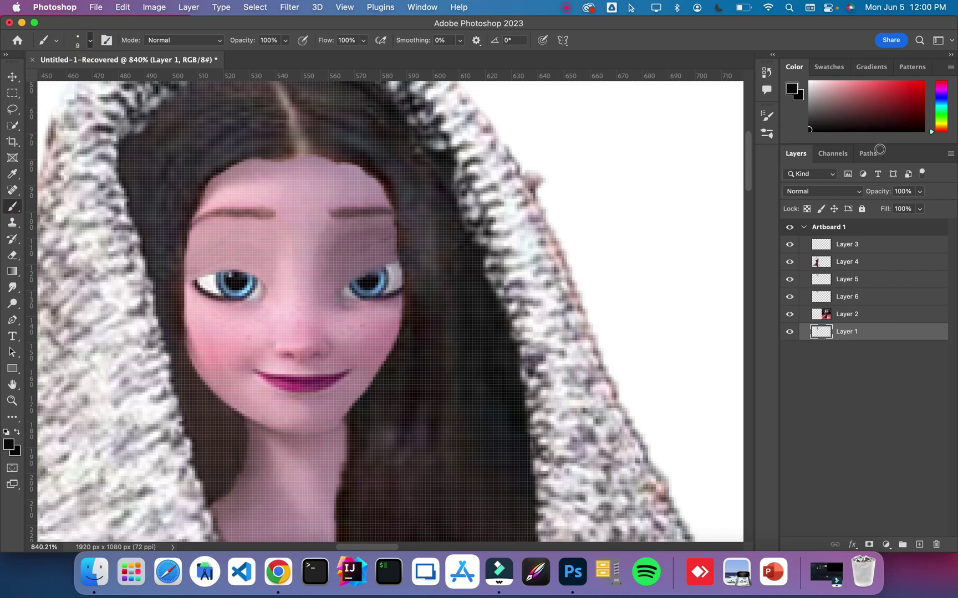
drag(874, 117, 877, 131)
click(918, 546)
click(86, 42)
click(73, 79)
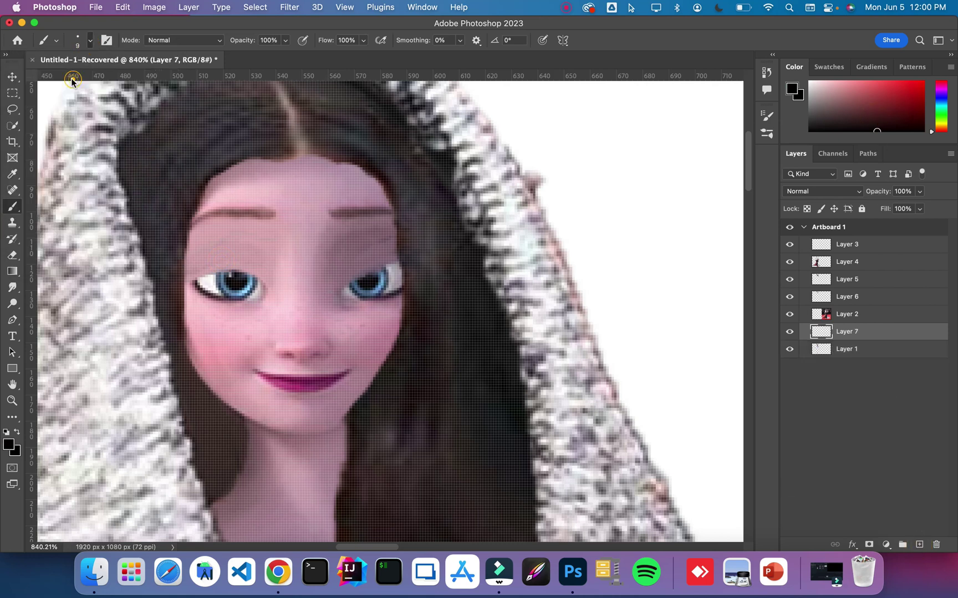
right_click(72, 79)
text(4)
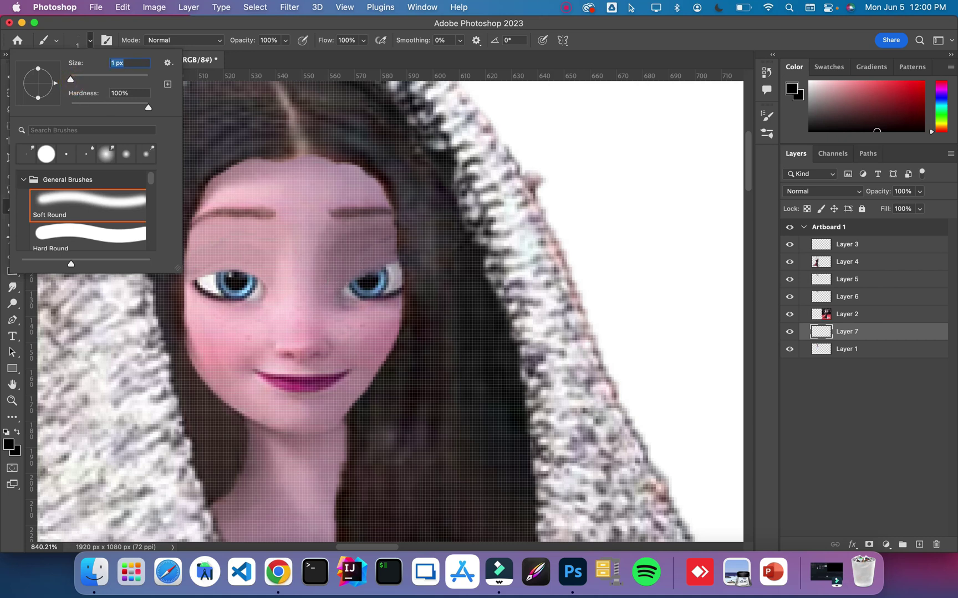
Step: Paint black eyeliner along the upper lids and inner corners of both eyes on Layer 7
click(344, 294)
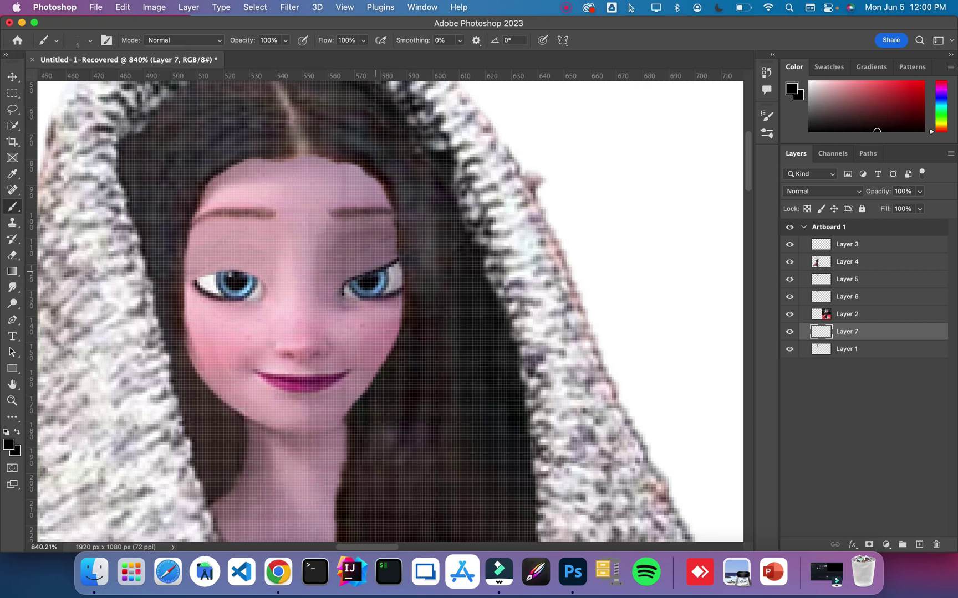
drag(339, 291, 364, 270)
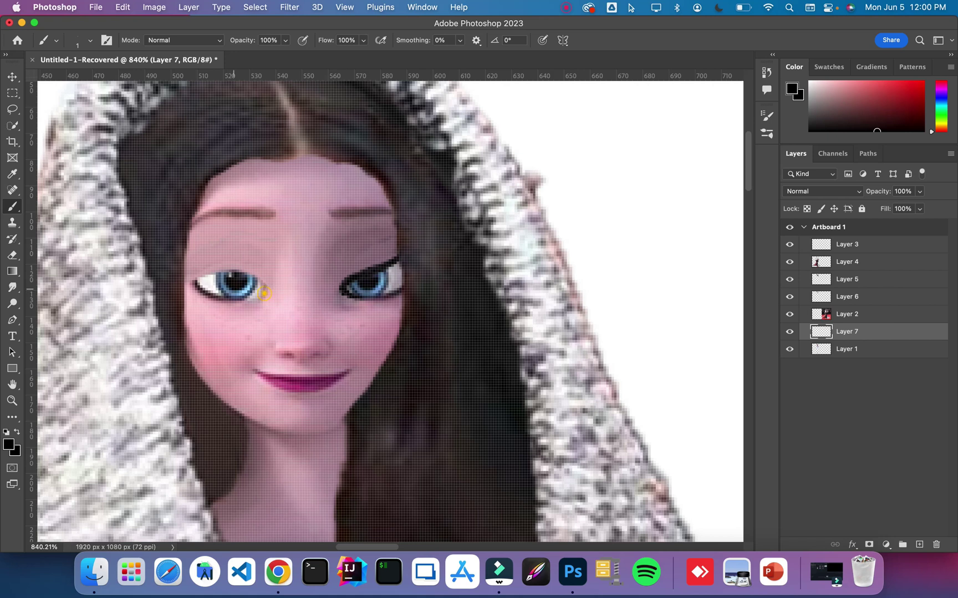
mouse_move(263, 277)
mouse_down()
mouse_move(183, 280)
mouse_move(227, 271)
mouse_up()
mouse_move(207, 276)
mouse_down()
mouse_move(248, 270)
mouse_move(270, 282)
mouse_move(235, 299)
mouse_move(267, 292)
mouse_move(244, 270)
mouse_move(193, 277)
mouse_up()
mouse_move(253, 269)
mouse_down()
mouse_move(215, 267)
mouse_move(273, 275)
mouse_up()
click(382, 258)
drag(383, 258, 393, 257)
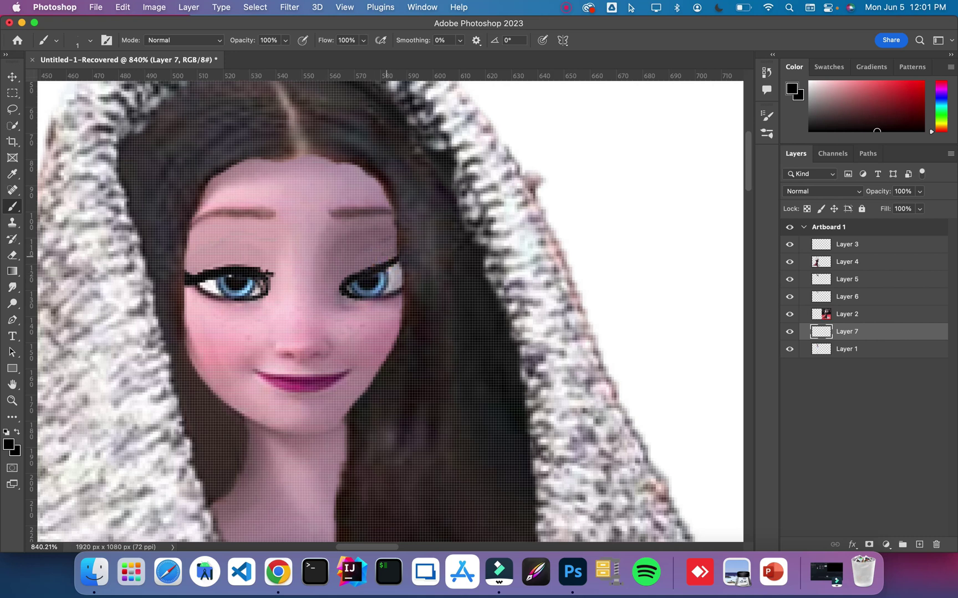
Step: Soften the painted eyeliner around both eyes with the Blur tool at 7 px and 100% strength
click(12, 288)
click(12, 287)
right_click(13, 288)
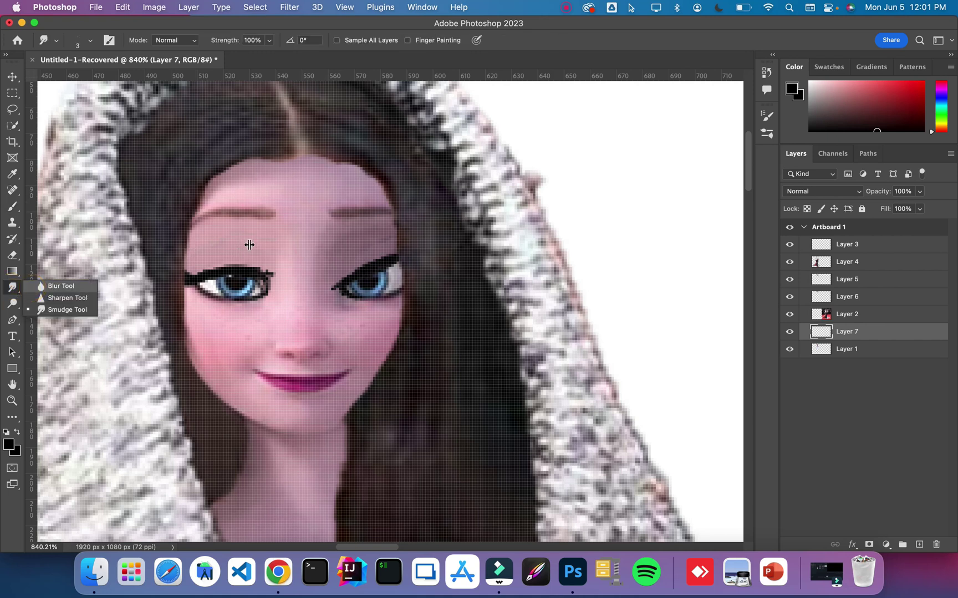
click(56, 284)
mouse_move(243, 256)
mouse_down()
mouse_move(223, 254)
mouse_move(259, 257)
mouse_move(275, 272)
mouse_move(194, 261)
mouse_up()
mouse_move(276, 268)
mouse_down()
mouse_move(262, 302)
mouse_move(226, 304)
mouse_up()
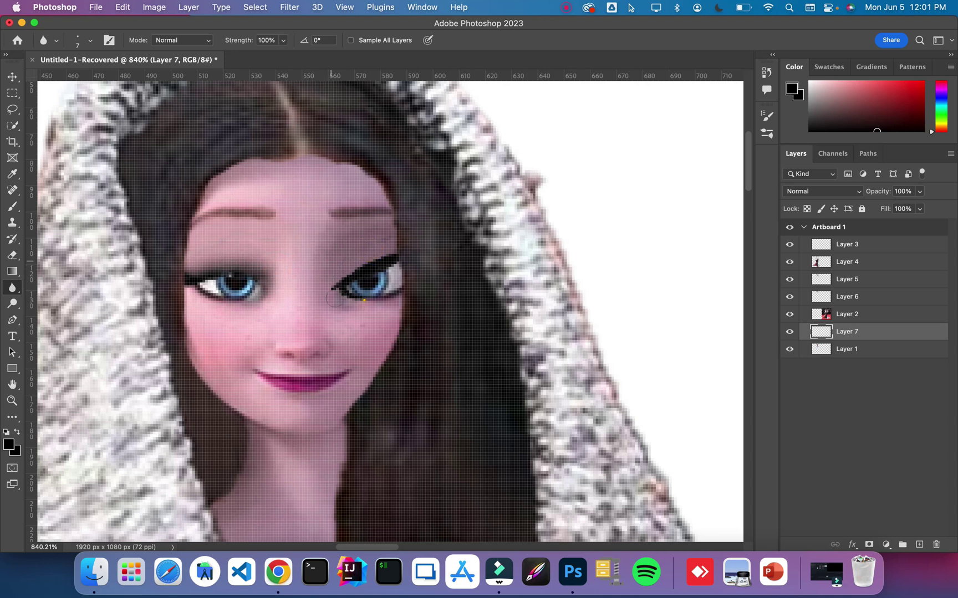
mouse_move(335, 285)
mouse_down()
mouse_move(345, 295)
mouse_move(341, 282)
mouse_up()
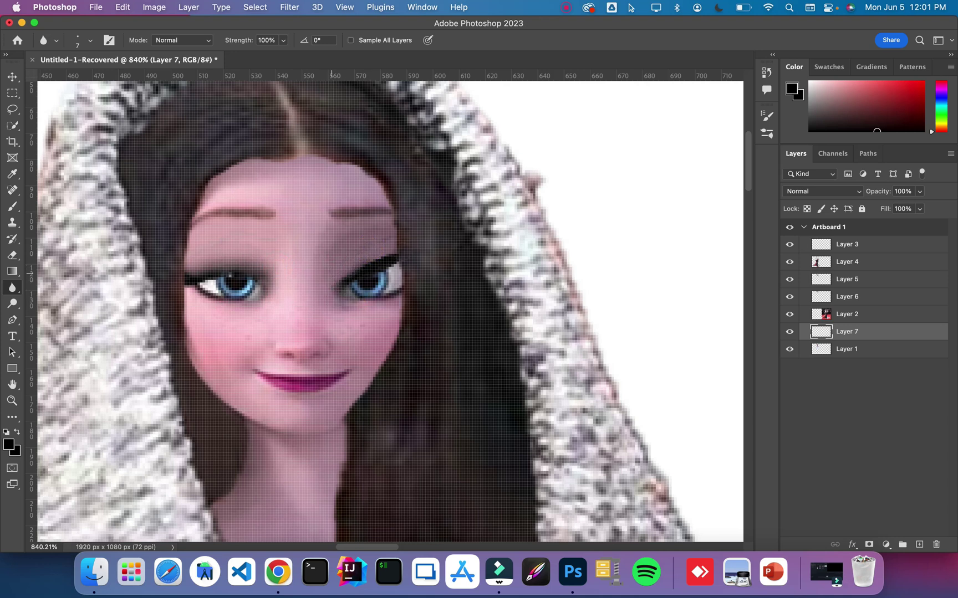
mouse_move(395, 269)
mouse_down()
mouse_move(380, 258)
mouse_move(360, 270)
mouse_move(394, 258)
mouse_move(320, 277)
mouse_up()
mouse_move(190, 310)
mouse_down()
mouse_move(208, 277)
mouse_move(203, 284)
mouse_up()
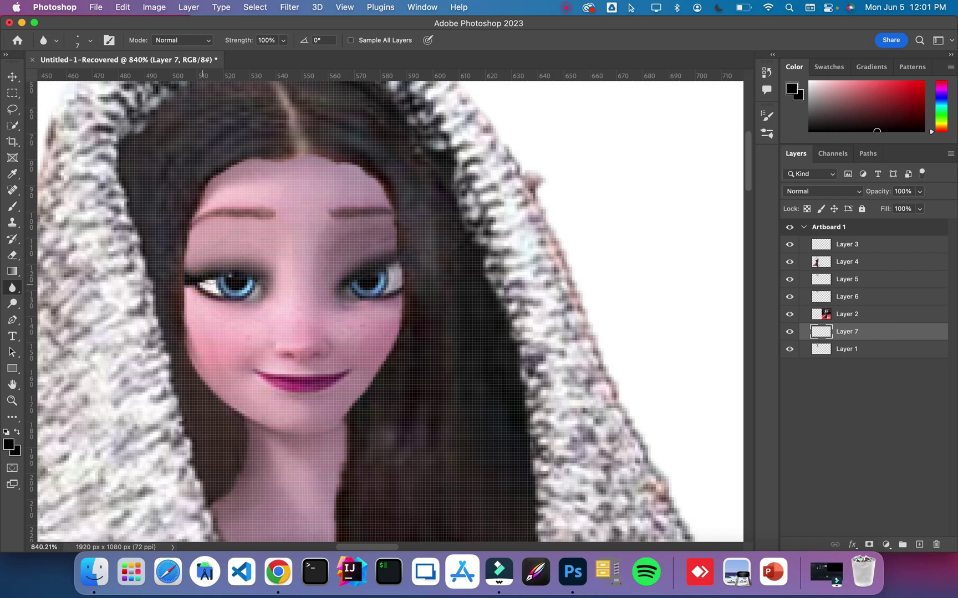
Step: Erase the blurred eyeliner around both eyes on Layer 7 with a 12 px eraser
click(10, 260)
key(e)
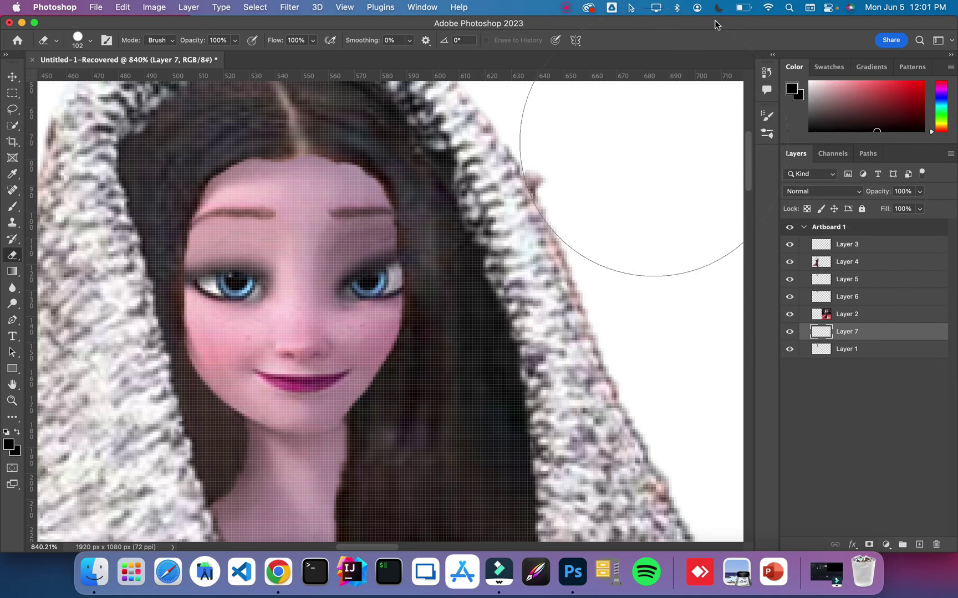
click(92, 43)
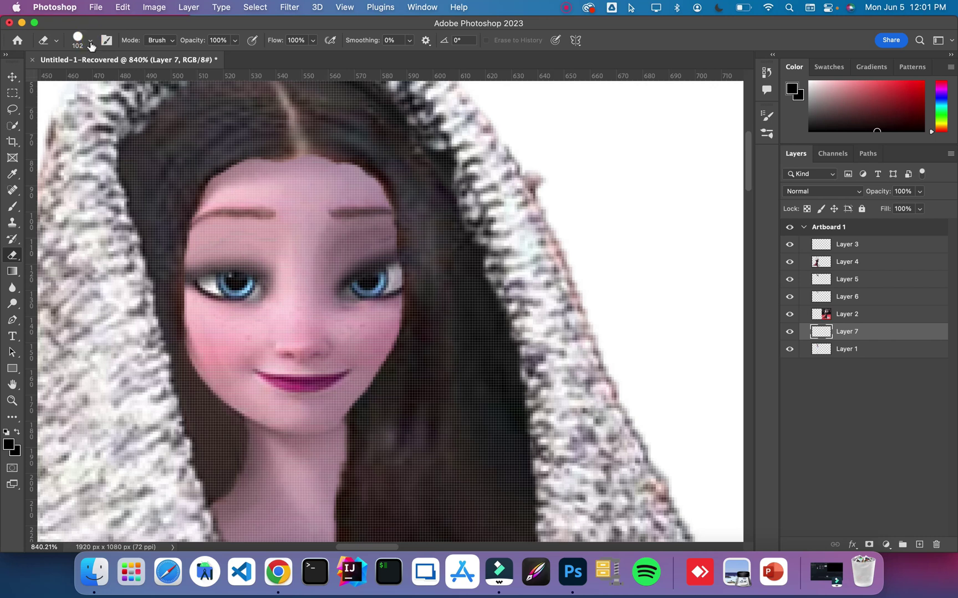
click(93, 45)
click(87, 42)
click(87, 41)
click(91, 43)
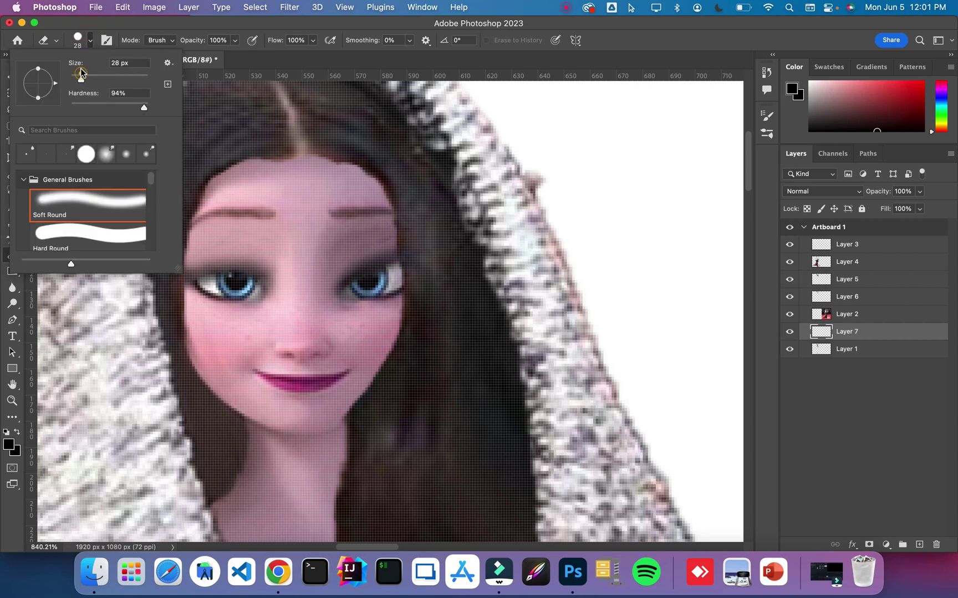
drag(81, 75, 75, 78)
click(385, 294)
drag(401, 277, 355, 289)
mouse_move(402, 259)
mouse_down()
mouse_move(329, 307)
mouse_move(314, 282)
mouse_move(191, 306)
mouse_move(177, 280)
mouse_up()
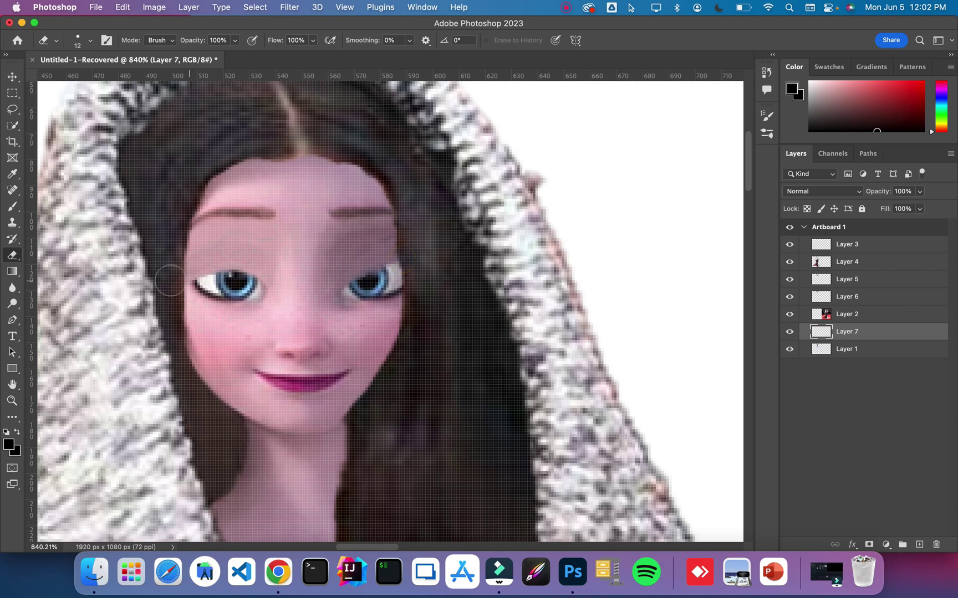
Step: Repaint crisp black upper eyeliner on both eyes with the 1 px brush, thickening it toward the outer corners
click(12, 209)
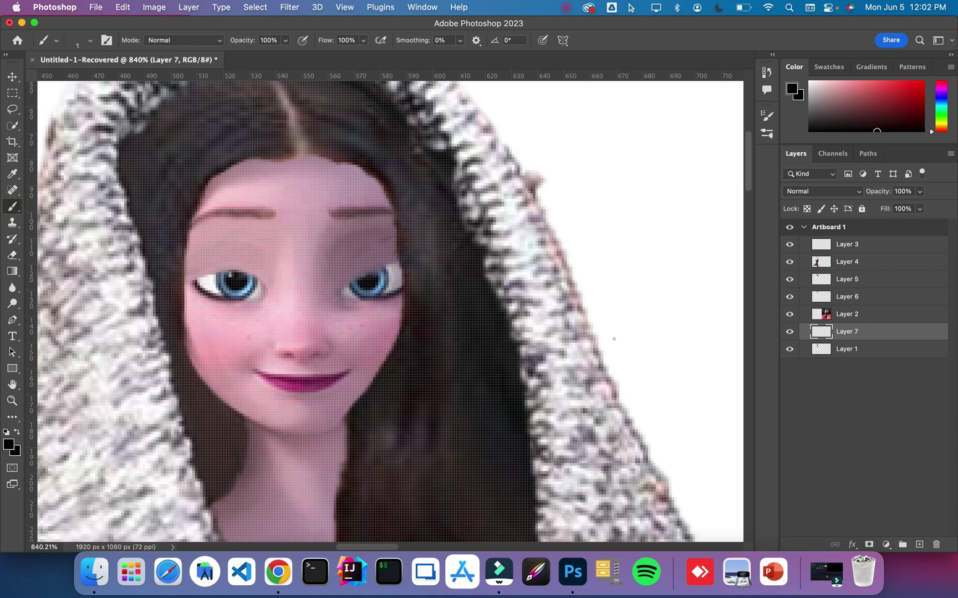
mouse_move(344, 293)
mouse_down()
mouse_move(352, 276)
mouse_move(399, 260)
mouse_move(347, 290)
mouse_move(357, 277)
mouse_up()
mouse_move(256, 286)
mouse_down()
mouse_move(246, 272)
mouse_move(224, 271)
mouse_move(188, 281)
mouse_move(226, 271)
mouse_move(262, 278)
mouse_move(191, 277)
mouse_move(231, 268)
mouse_up()
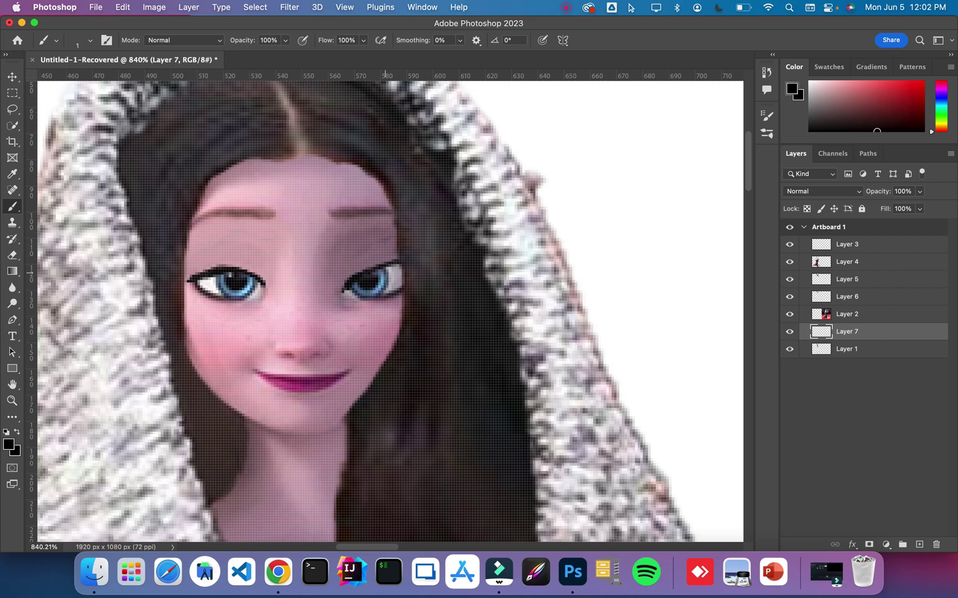
mouse_move(357, 276)
mouse_down()
mouse_move(398, 258)
mouse_move(375, 267)
mouse_move(367, 257)
mouse_move(361, 270)
mouse_up()
drag(217, 269, 189, 275)
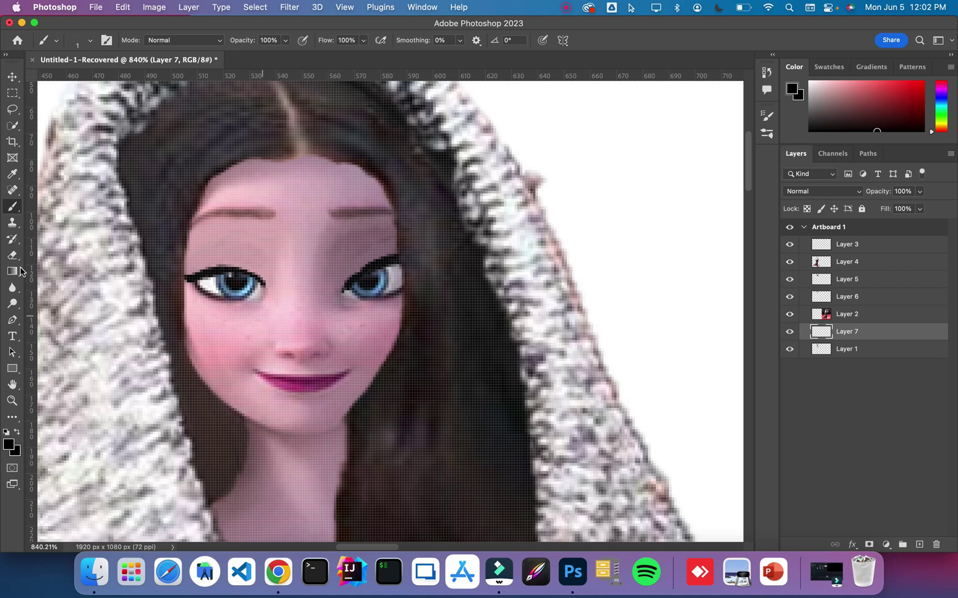
click(12, 287)
right_click(20, 294)
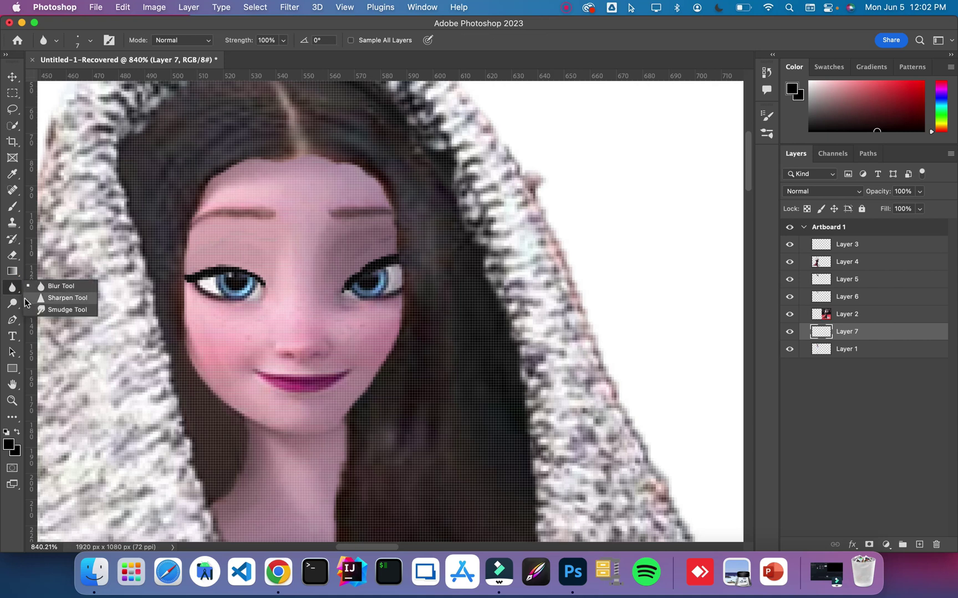
click(24, 299)
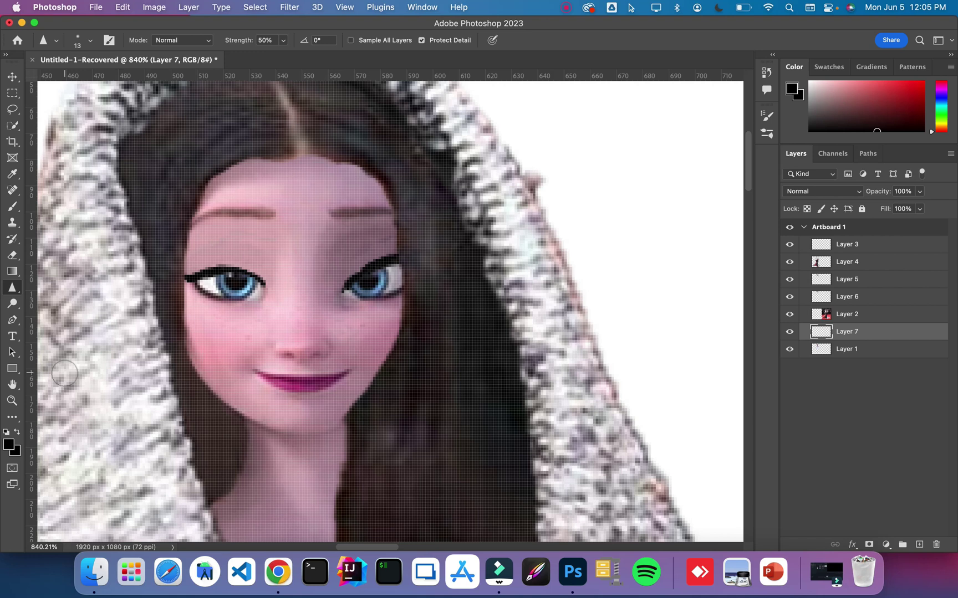
Step: Smudge the upper lip's edge upward on Layer 1 with the Smudge tool at 1 px and 100% strength
click(17, 295)
click(48, 309)
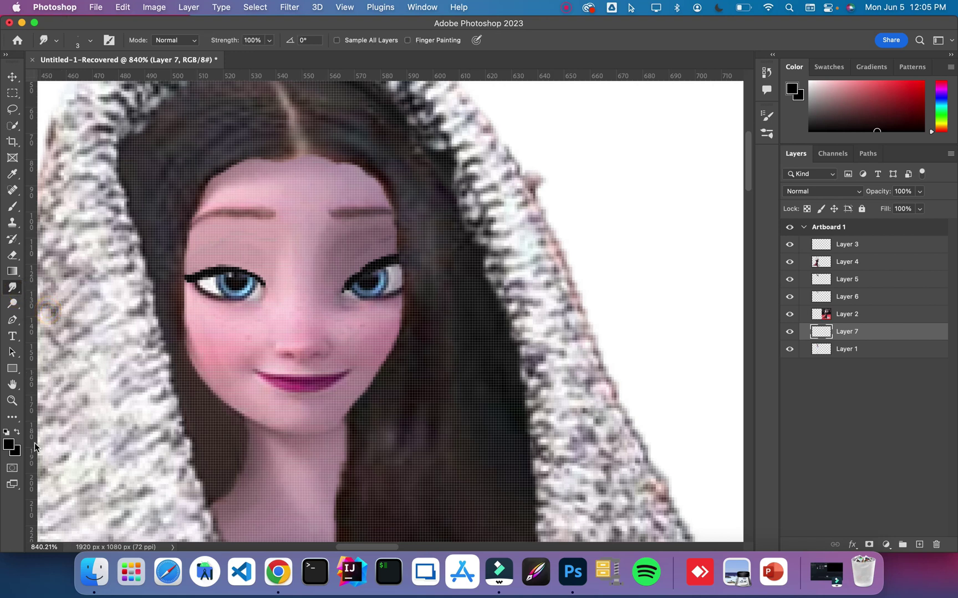
click(12, 401)
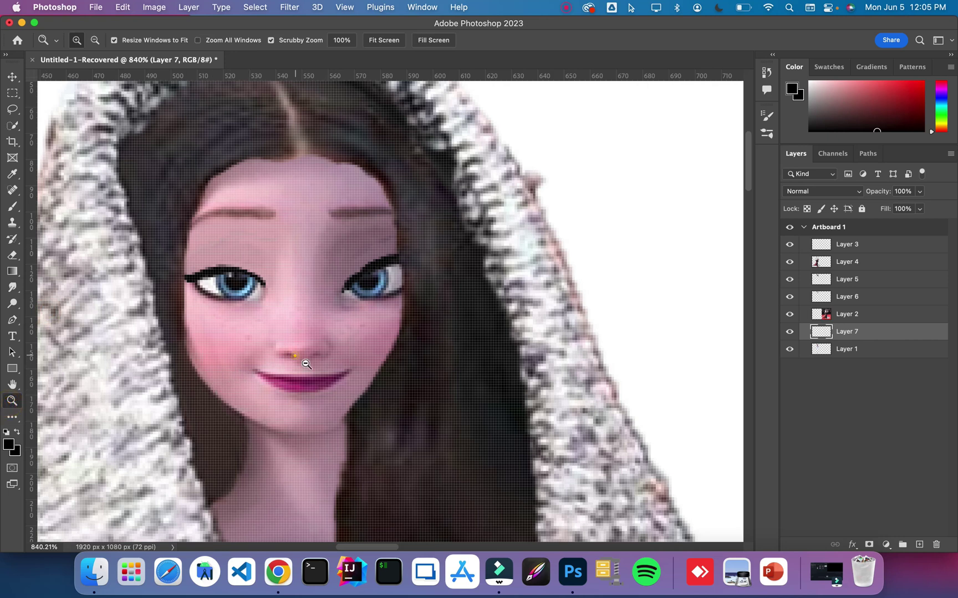
drag(294, 355, 474, 352)
drag(642, 396, 608, 368)
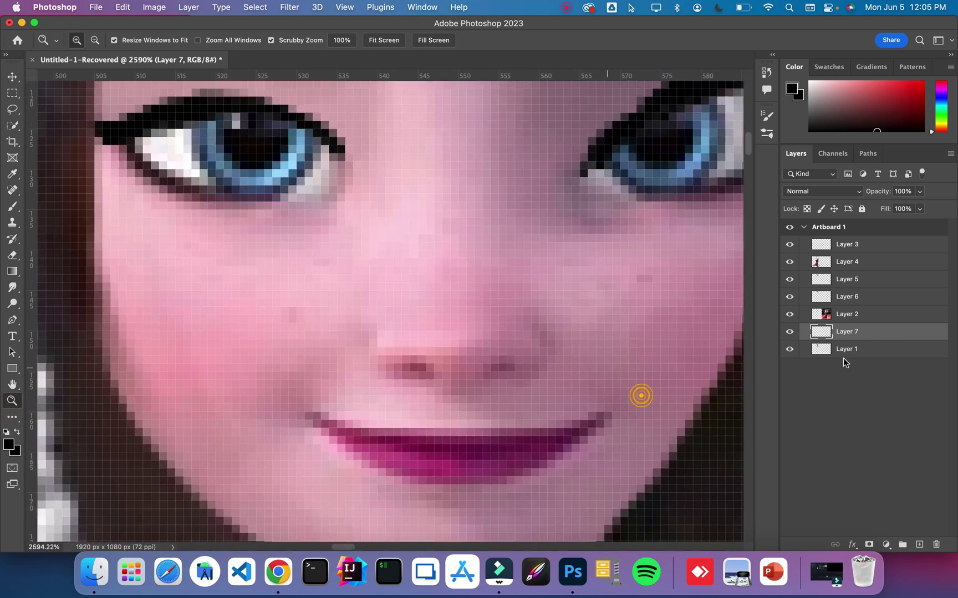
click(847, 349)
click(13, 287)
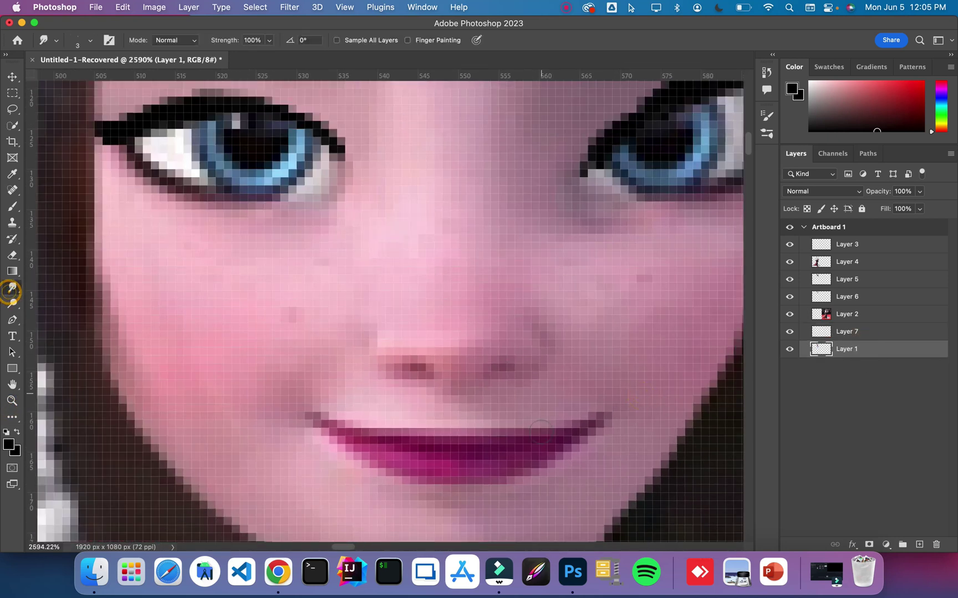
click(90, 40)
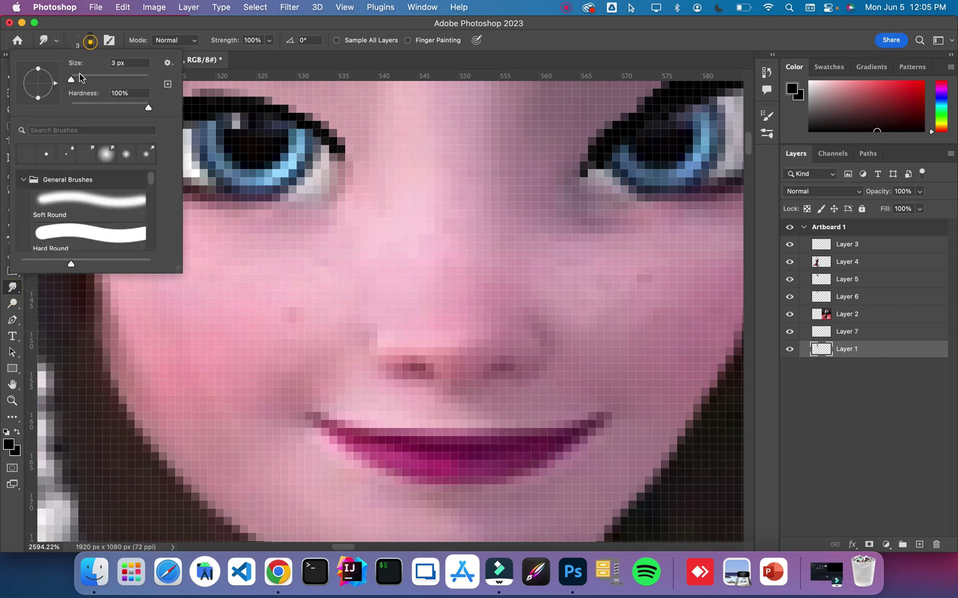
drag(73, 80, 70, 79)
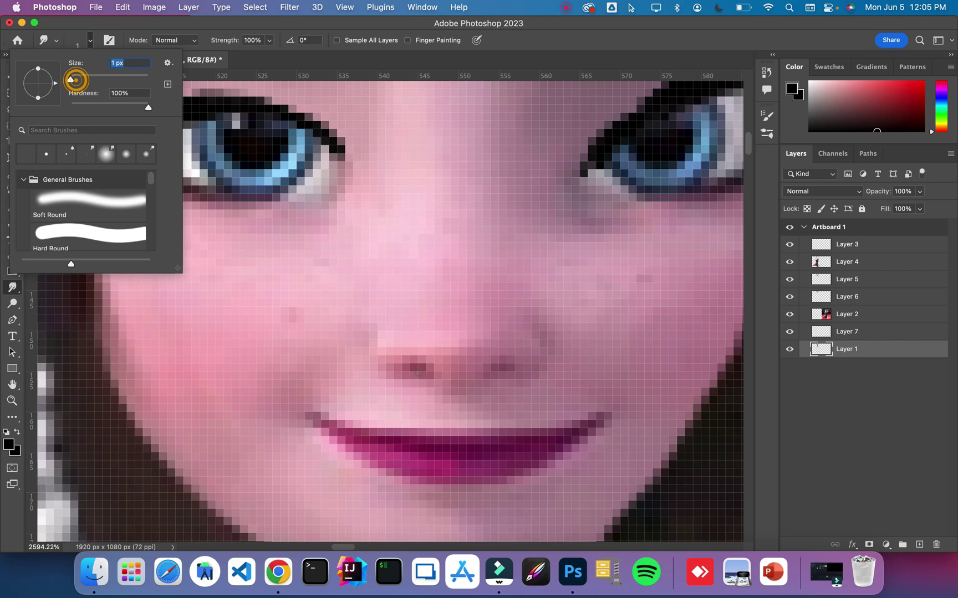
key(Return)
click(459, 438)
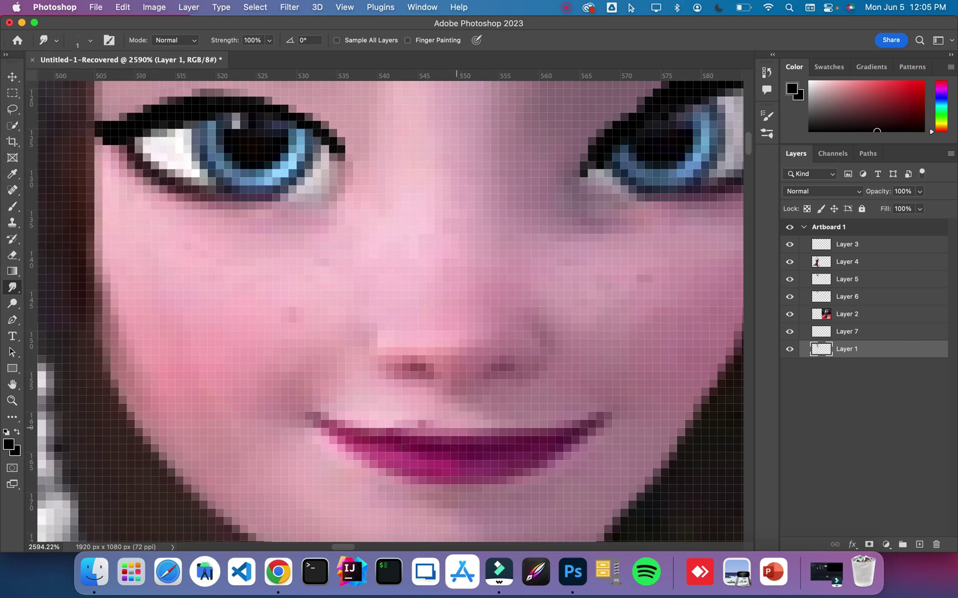
click(388, 452)
click(532, 435)
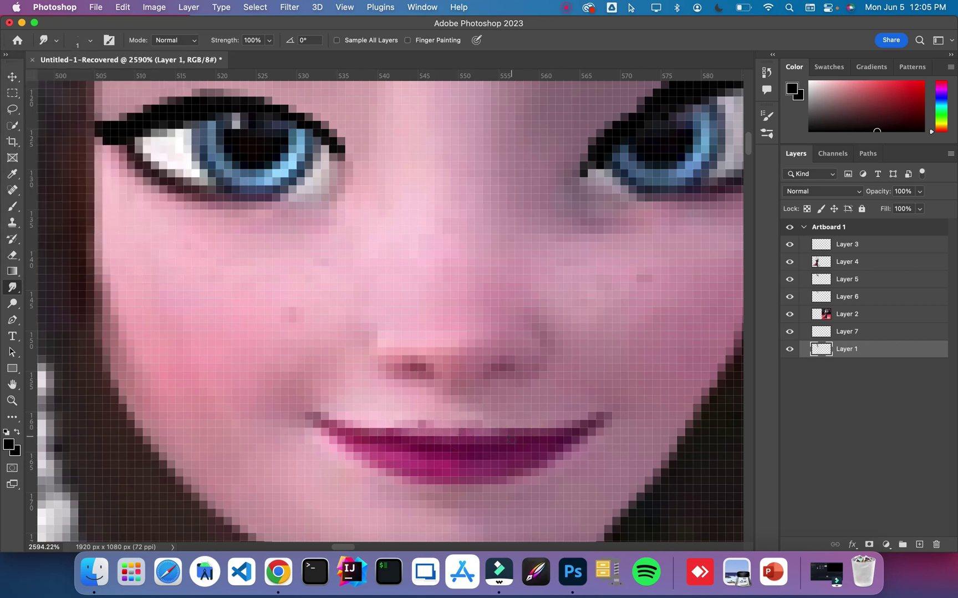
drag(513, 439, 398, 440)
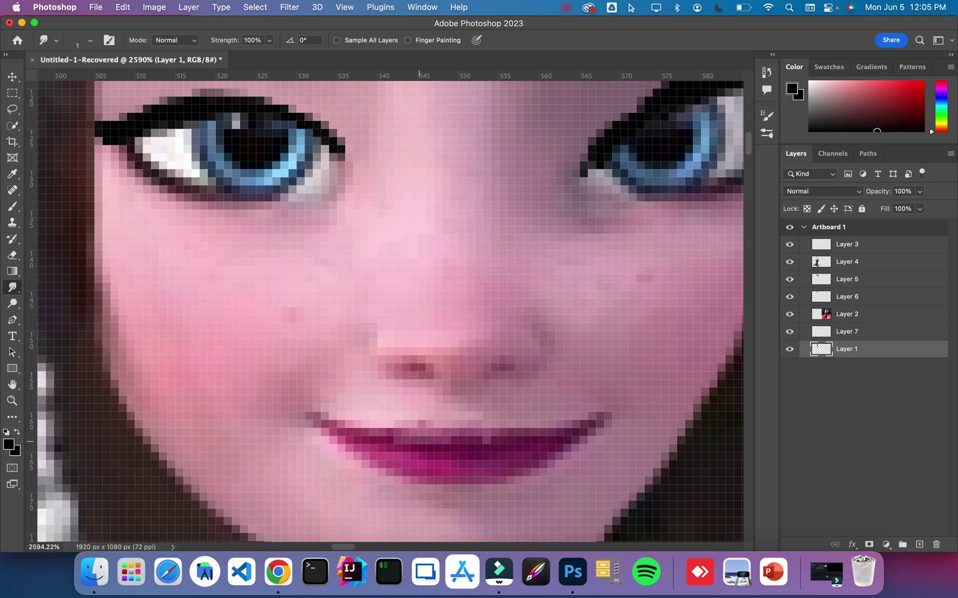
Step: Smudge the lower lip's edge downward to make it fuller and even out its outline
mouse_move(473, 450)
mouse_down()
mouse_move(377, 430)
mouse_move(502, 413)
mouse_move(548, 429)
mouse_move(377, 431)
mouse_move(446, 416)
mouse_move(438, 431)
mouse_move(521, 432)
mouse_move(484, 426)
mouse_move(544, 416)
mouse_move(561, 425)
mouse_move(369, 420)
mouse_move(373, 472)
mouse_move(412, 509)
mouse_move(501, 511)
mouse_move(548, 458)
mouse_move(470, 490)
mouse_up()
key(super+z)
mouse_move(378, 462)
mouse_down()
mouse_move(440, 489)
mouse_move(504, 472)
mouse_up()
mouse_move(552, 448)
mouse_down()
mouse_move(493, 468)
mouse_move(480, 496)
mouse_up()
mouse_move(504, 465)
mouse_down()
mouse_move(465, 491)
mouse_move(475, 474)
mouse_move(467, 493)
mouse_up()
drag(465, 474, 454, 488)
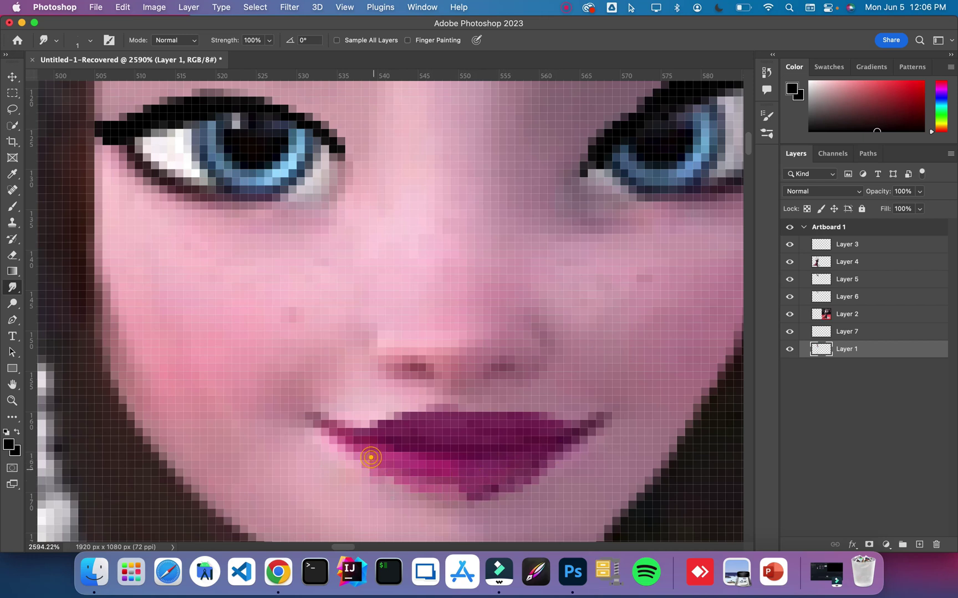
drag(369, 455, 488, 500)
key(super+z)
mouse_move(382, 462)
mouse_down()
mouse_move(416, 494)
mouse_move(462, 489)
mouse_up()
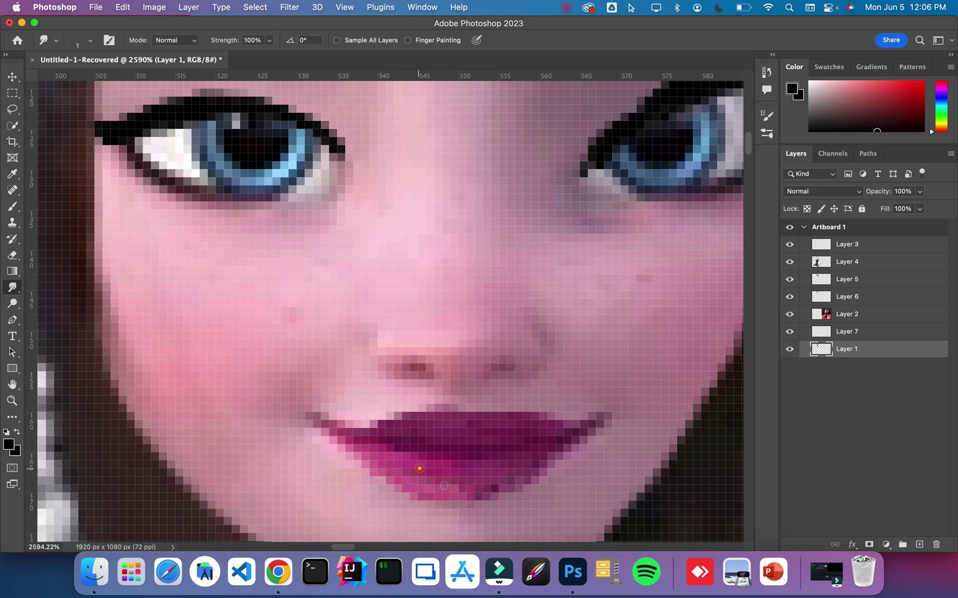
drag(543, 463, 480, 481)
Step: Soften the reshaped lips with the Blur tool at 7 px and 100% strength
click(13, 400)
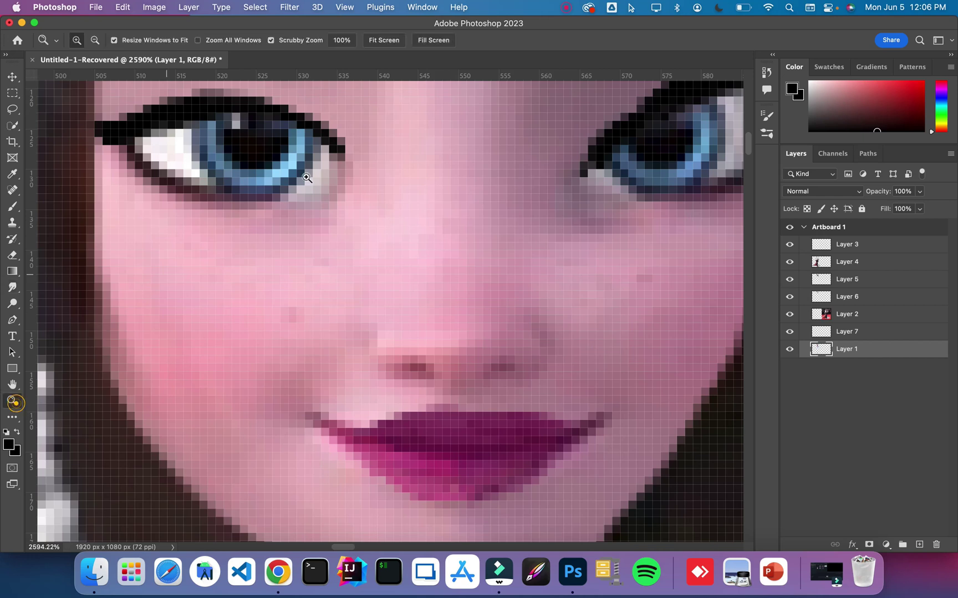
click(395, 41)
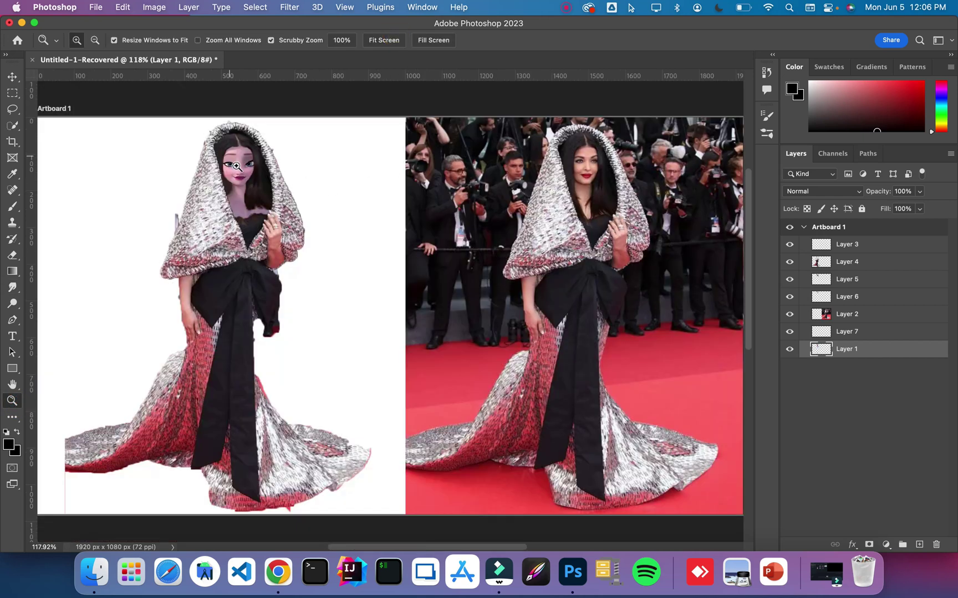
drag(235, 165, 331, 151)
drag(261, 170, 304, 169)
click(10, 286)
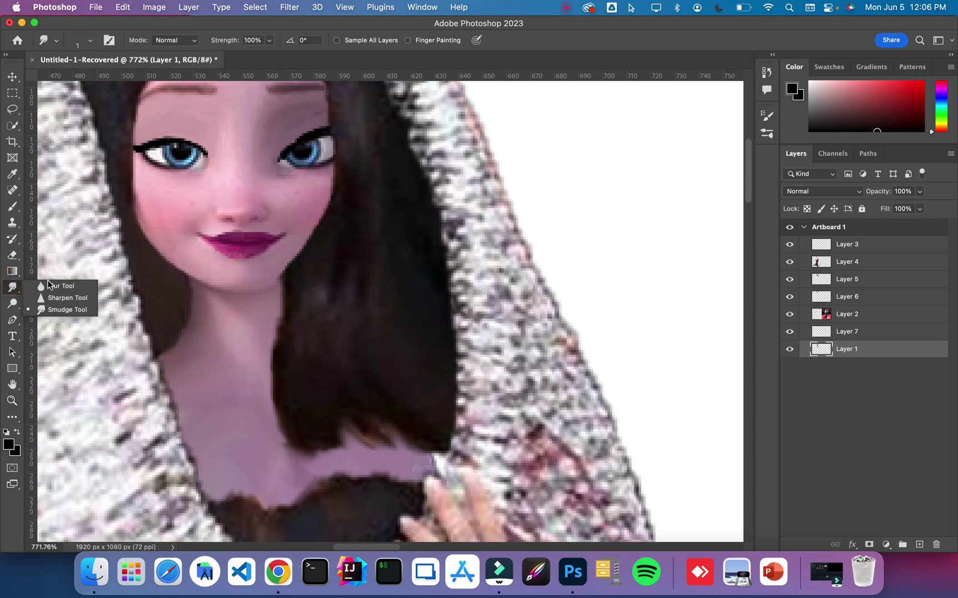
click(54, 286)
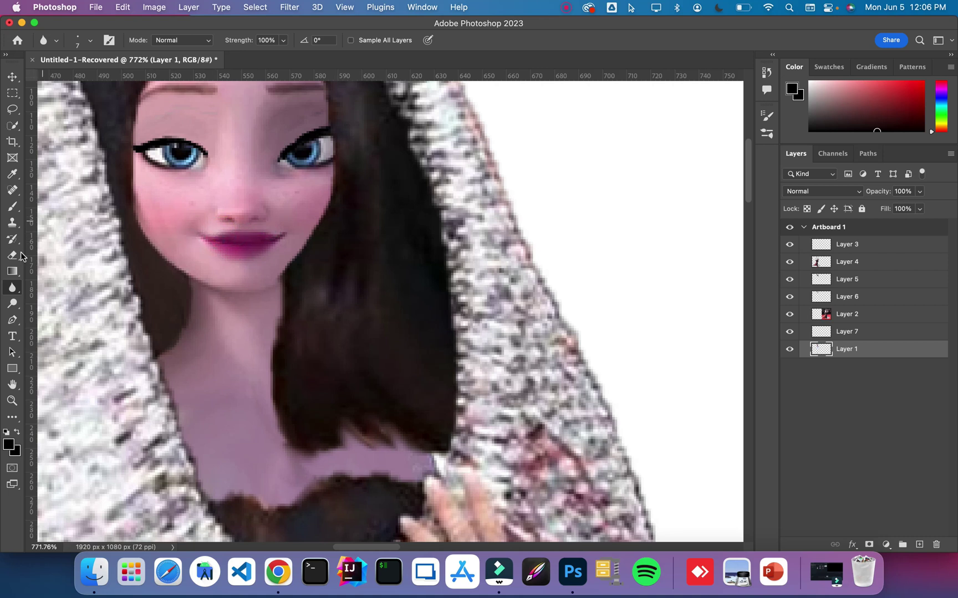
Step: Smudge the lip color outward to extend the figure's right mouth corner using the 1 px Smudge tool
click(10, 288)
click(41, 310)
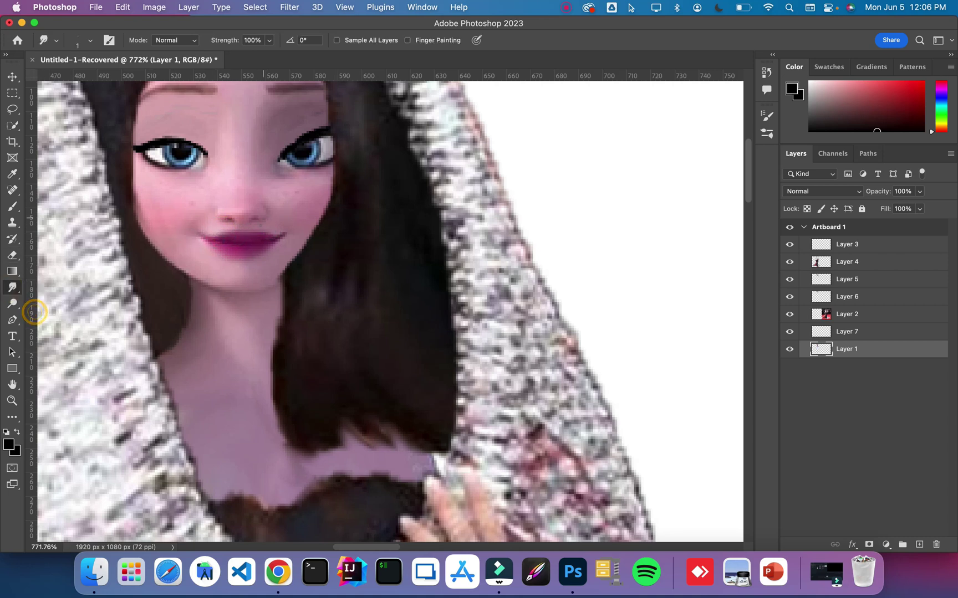
drag(227, 242, 202, 237)
Step: Add two new layers above Layer 1 and paint the lips deep red on the upper one with a 3 px brush
click(918, 545)
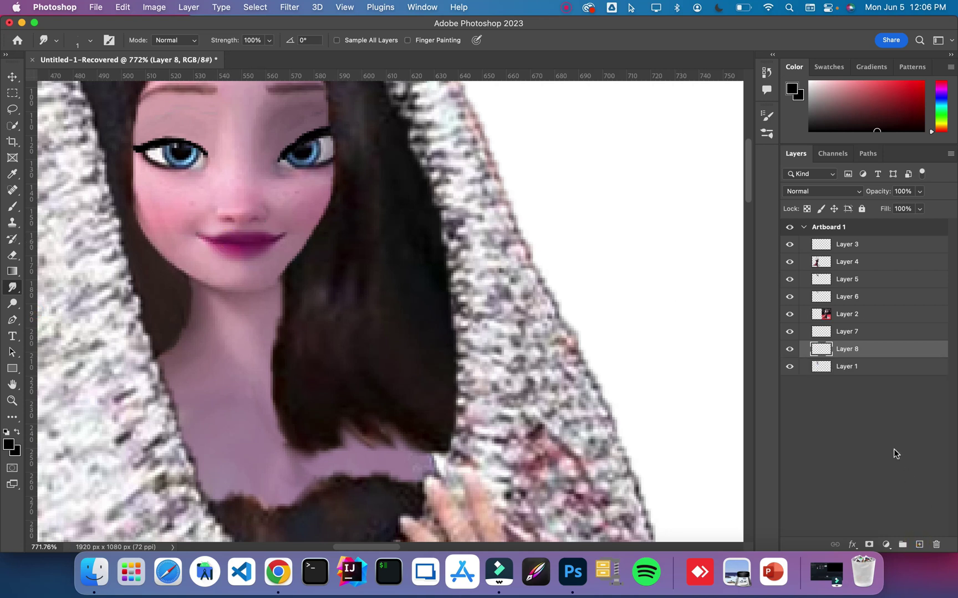
click(918, 546)
click(901, 106)
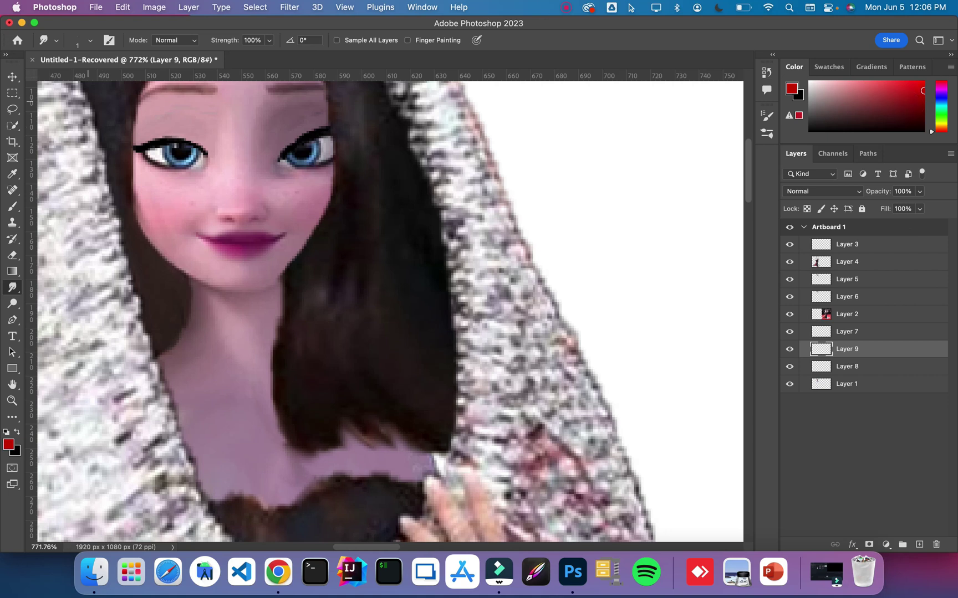
click(12, 207)
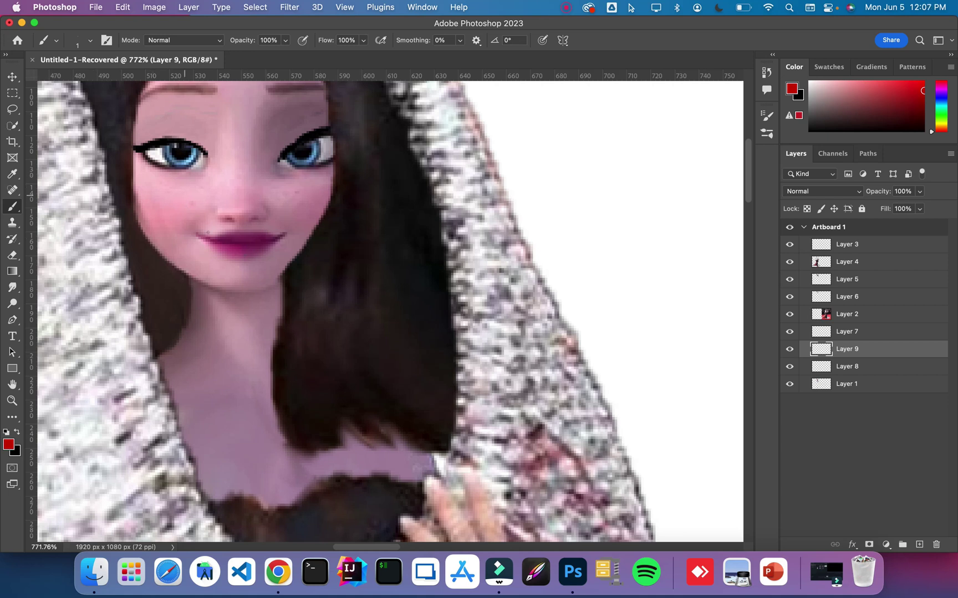
click(85, 41)
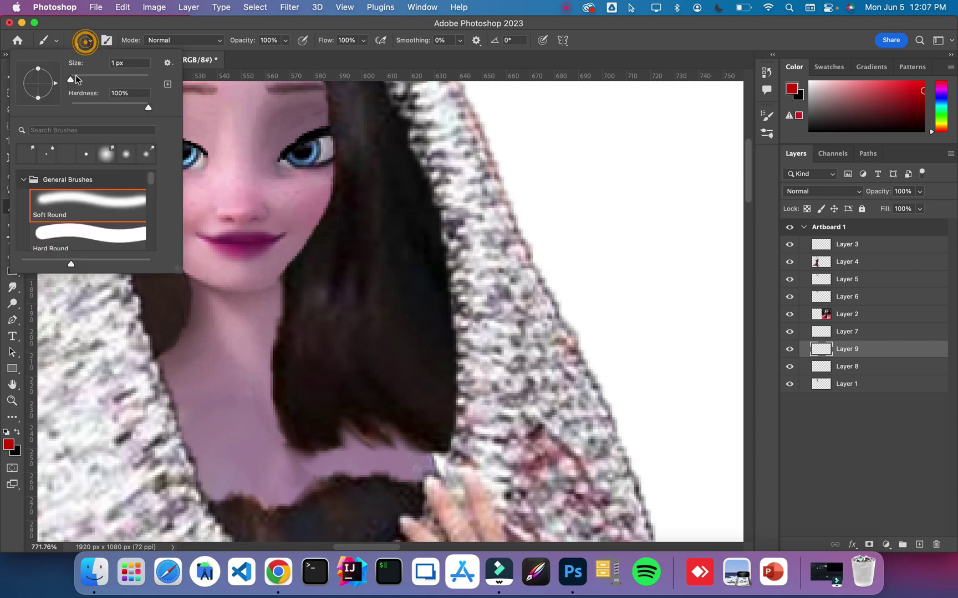
click(74, 79)
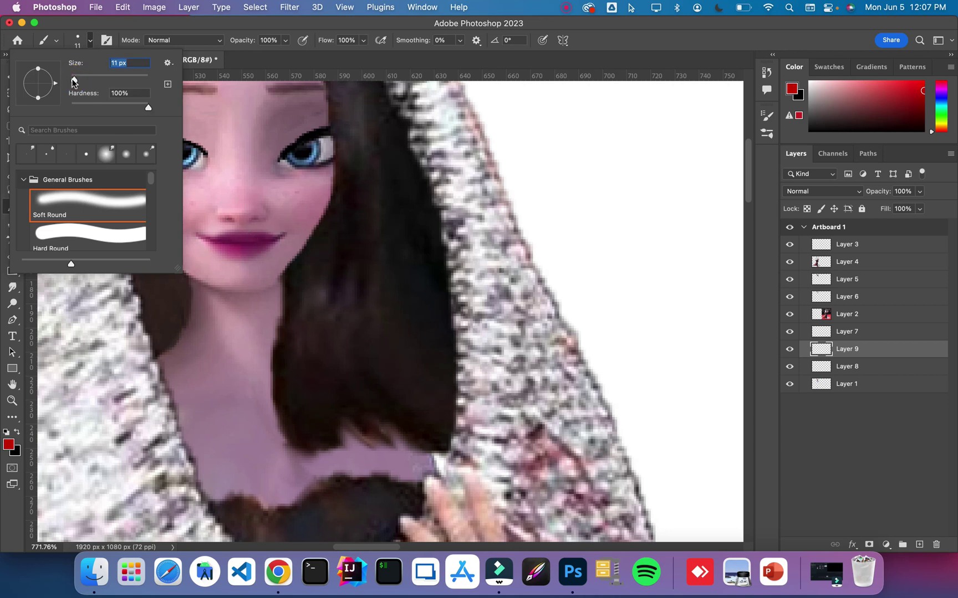
drag(75, 79, 72, 79)
mouse_move(235, 248)
mouse_down()
mouse_move(252, 245)
mouse_move(216, 242)
mouse_move(267, 238)
mouse_move(260, 242)
mouse_move(219, 241)
mouse_move(275, 236)
mouse_move(233, 244)
mouse_move(272, 226)
mouse_up()
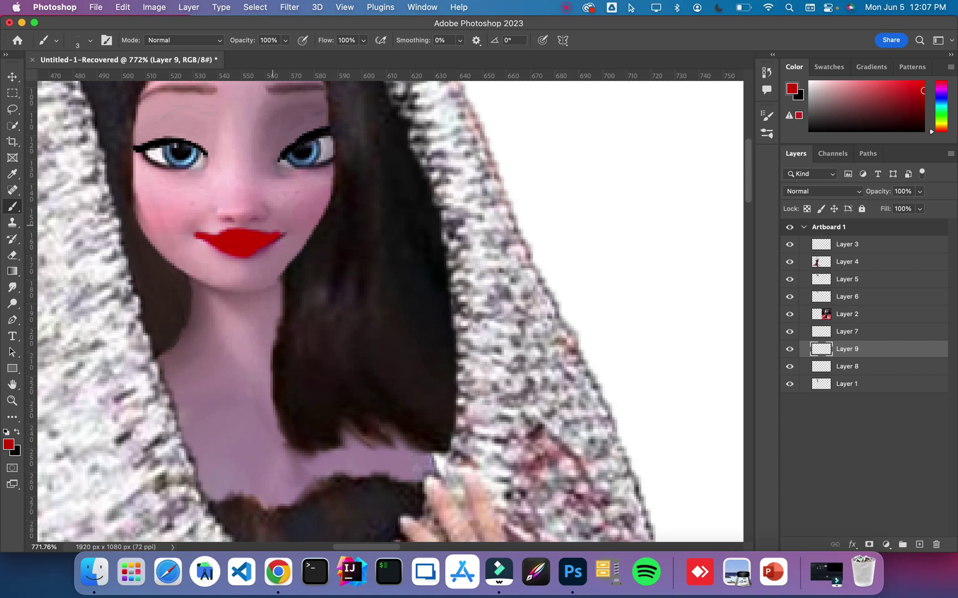
Step: Set the red lip layer's blend mode to Hue and view the whole artboard
click(812, 193)
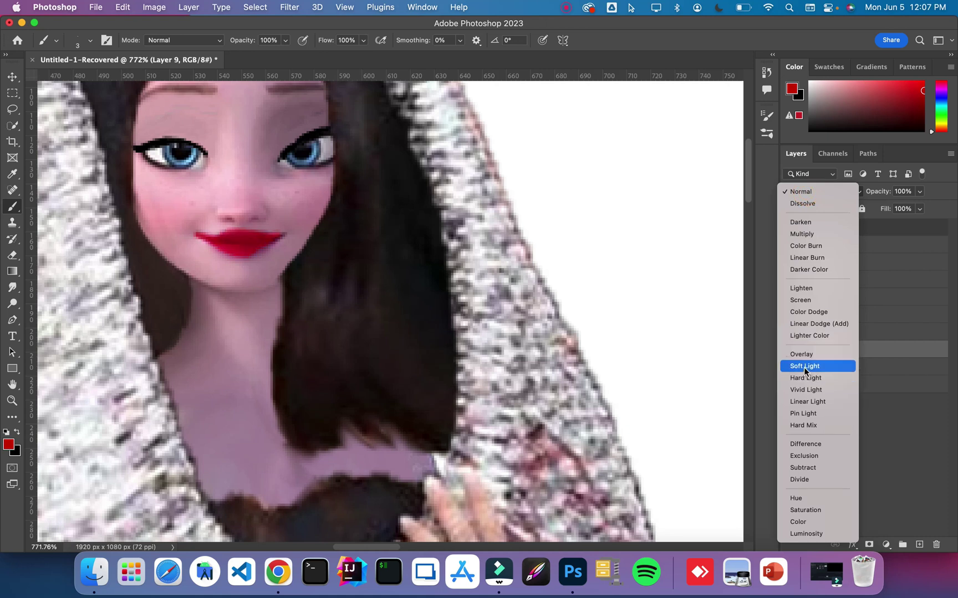
click(793, 499)
click(12, 401)
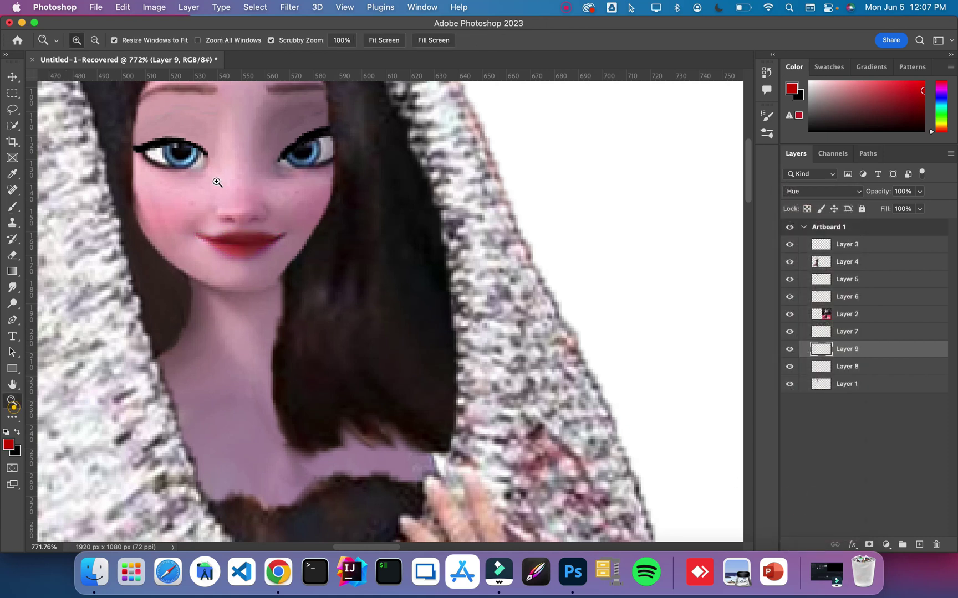
click(384, 40)
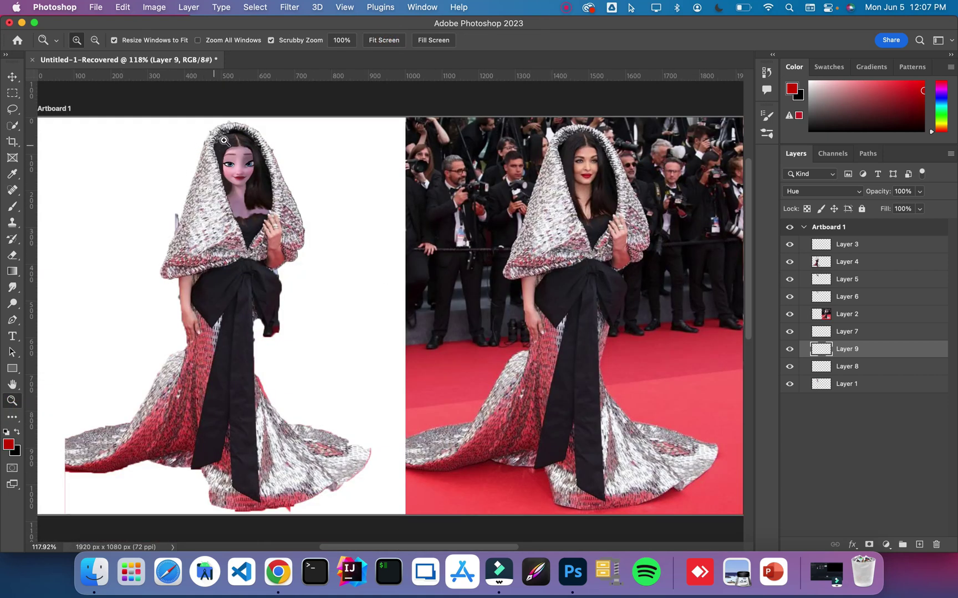
Step: Smudge the figure's left eyebrow on Layer 1 with the 1 px Smudge tool, raising its arch and extending its inner end
mouse_move(277, 176)
mouse_down()
mouse_move(314, 199)
mouse_move(349, 247)
mouse_move(393, 244)
mouse_up()
click(12, 288)
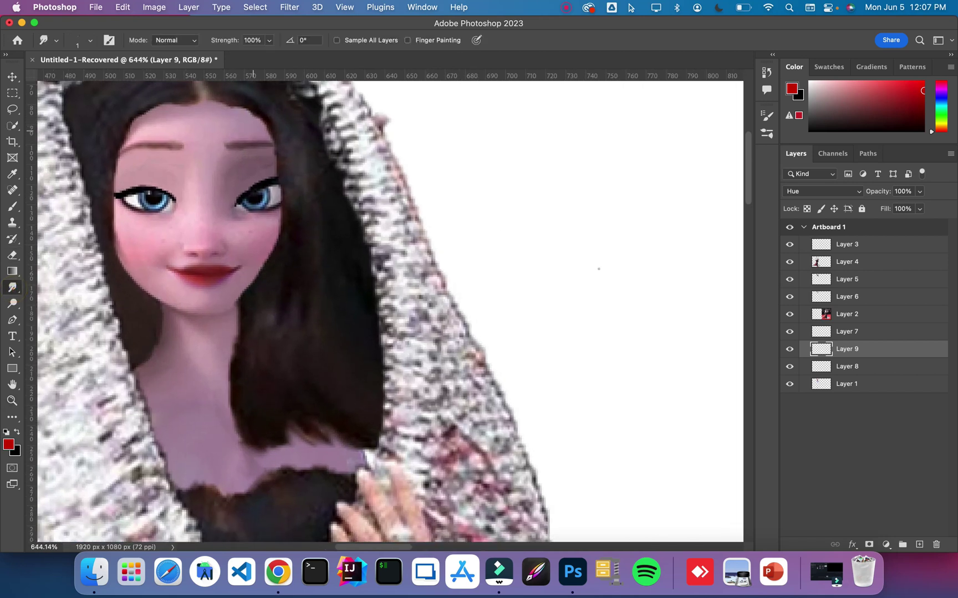
click(831, 375)
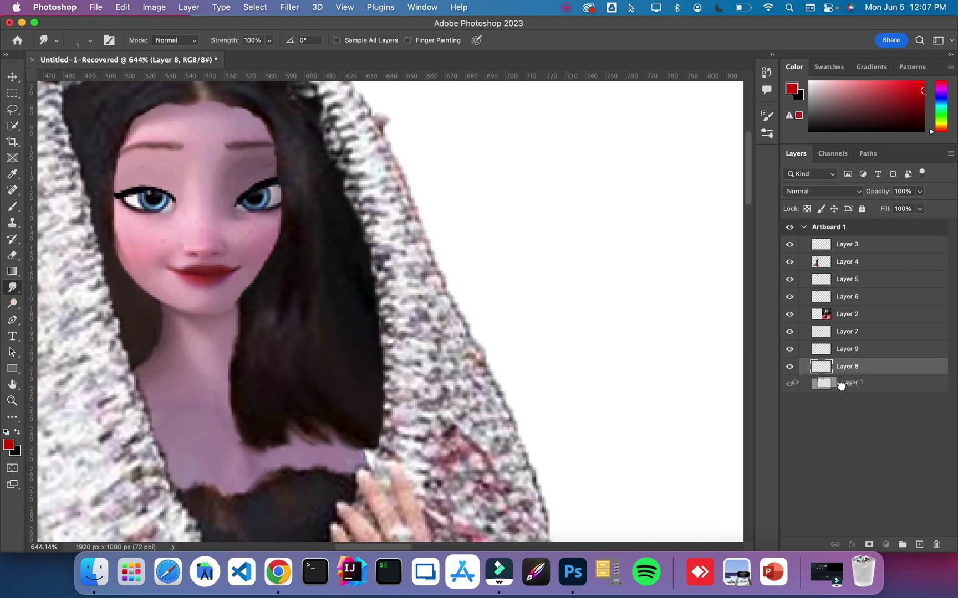
click(843, 386)
click(246, 149)
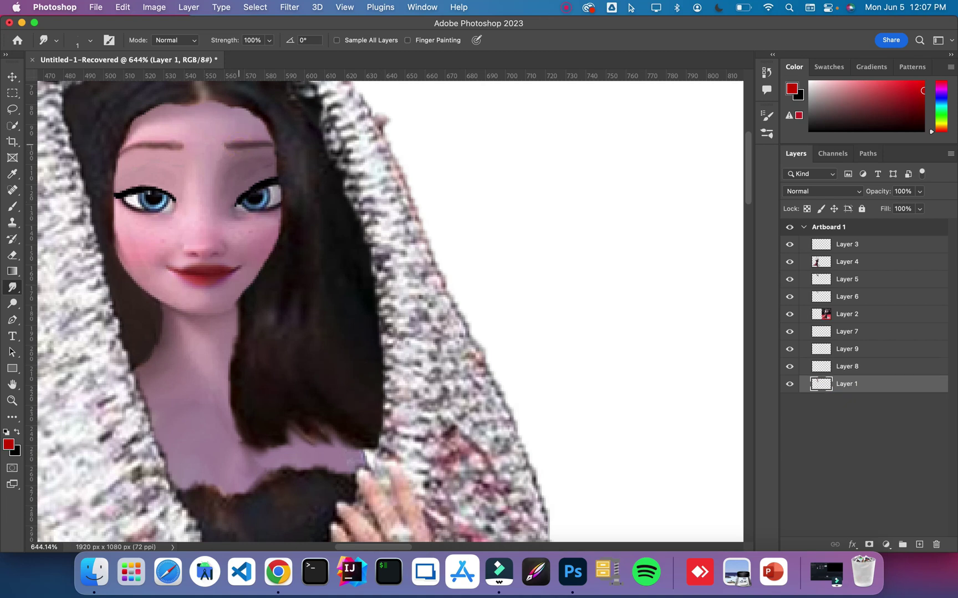
click(231, 129)
drag(236, 142, 229, 153)
drag(225, 166, 229, 160)
mouse_move(220, 143)
mouse_down()
mouse_move(214, 181)
mouse_move(227, 145)
mouse_up()
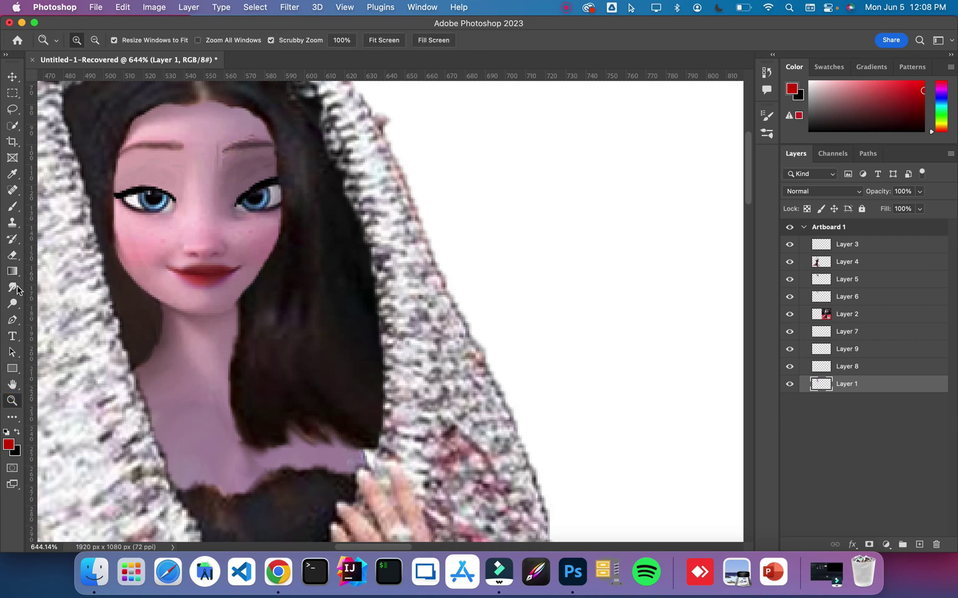
Step: Soften the smudged left eyebrow and the forehead streak beside it with the Blur tool at 7 px and 100% strength
click(17, 288)
click(39, 292)
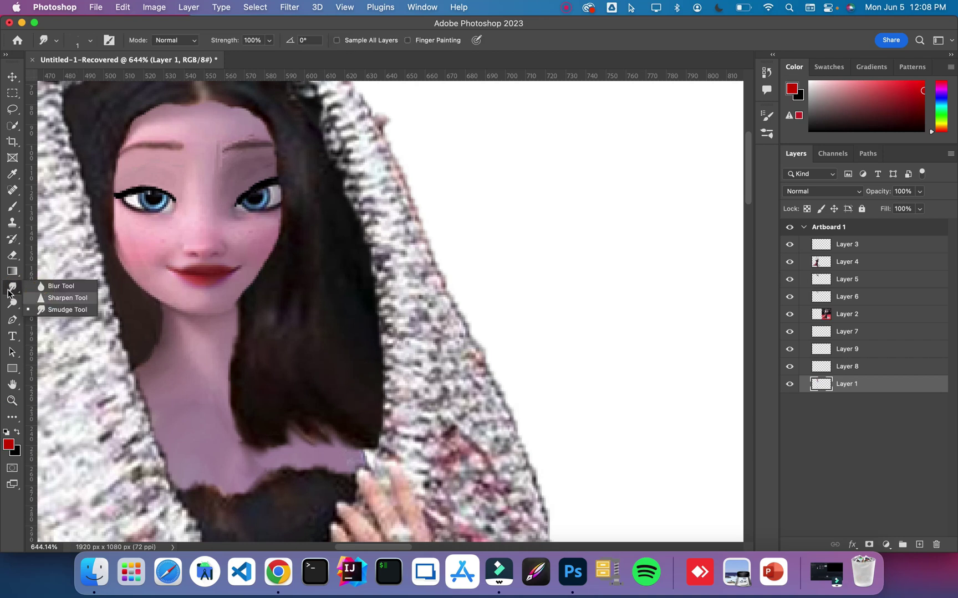
click(41, 297)
click(40, 291)
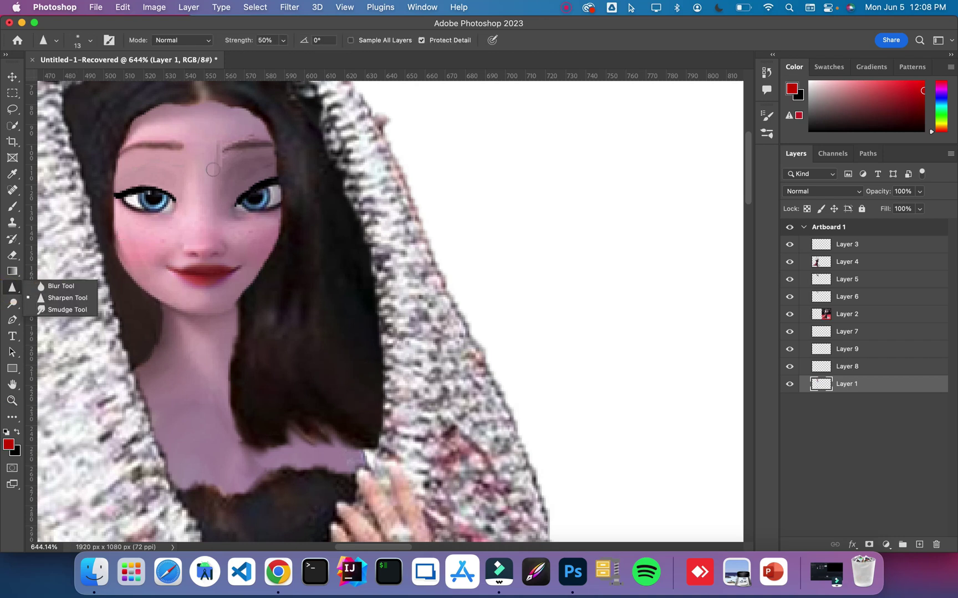
click(44, 284)
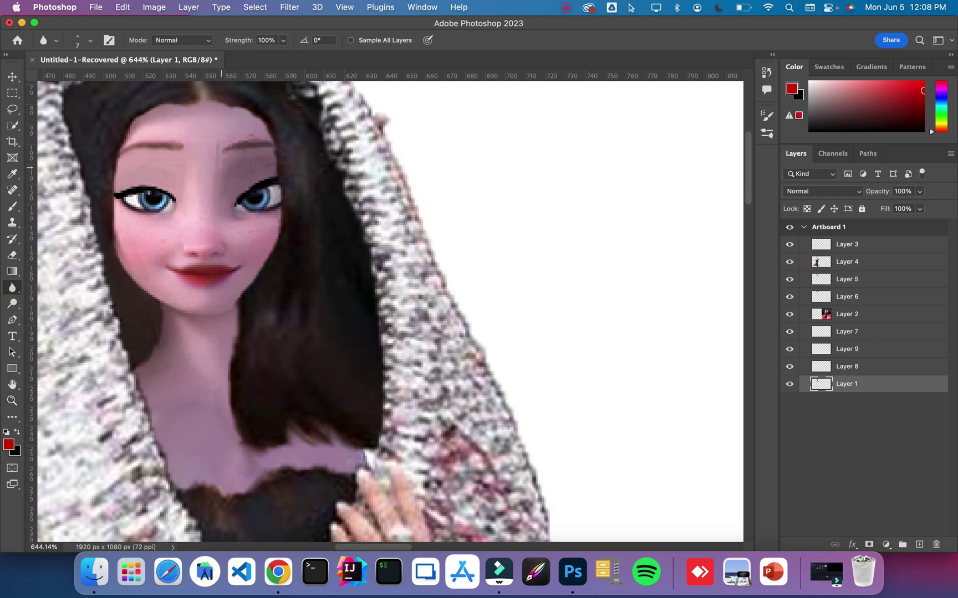
click(265, 124)
Step: Add a new layer above Layer 9 and paint both irises dark brown on it with a 3 px brush
click(12, 399)
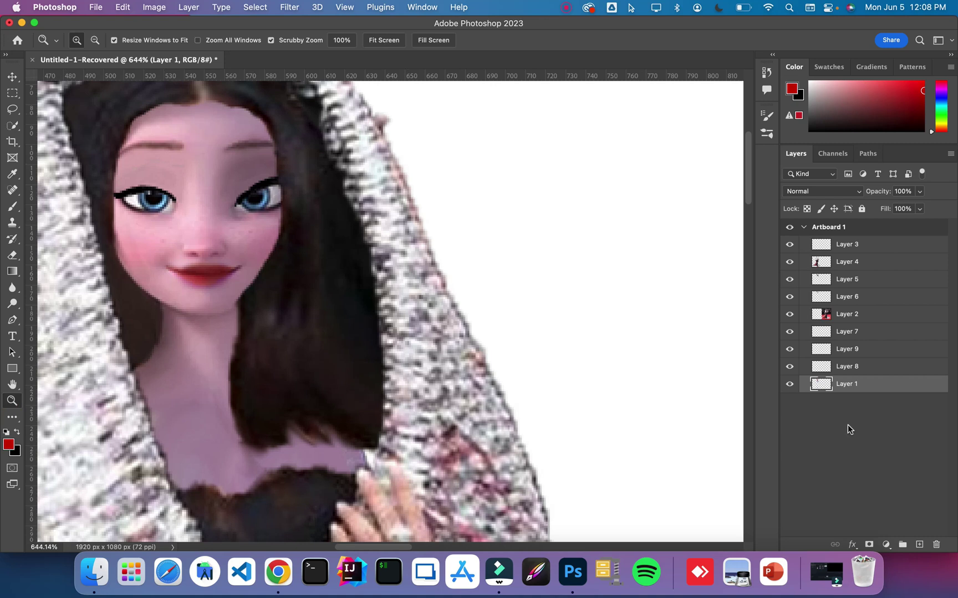
click(920, 544)
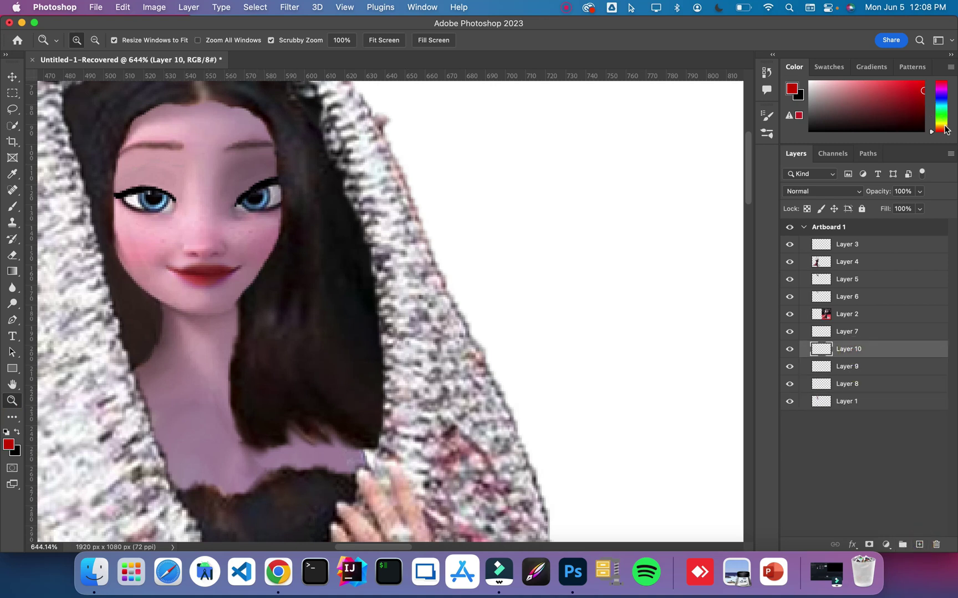
drag(942, 129, 936, 138)
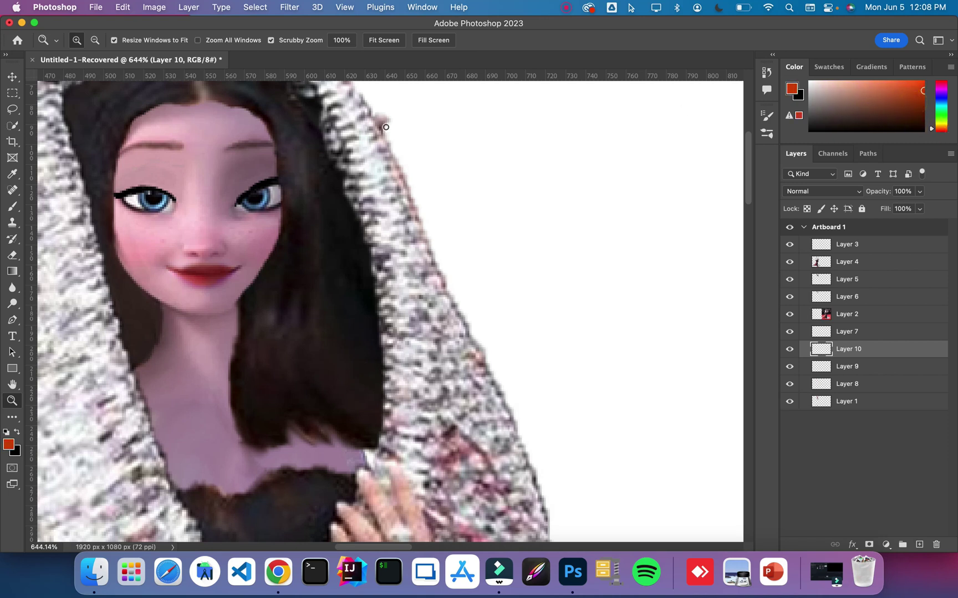
click(12, 204)
key(b)
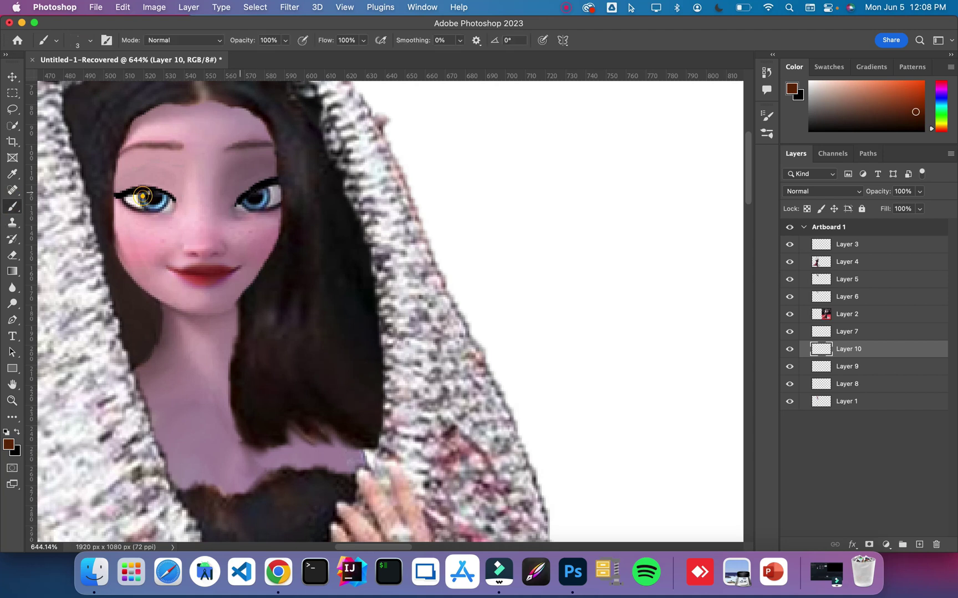
drag(142, 197, 164, 203)
mouse_move(261, 192)
mouse_down()
mouse_move(266, 198)
mouse_move(252, 206)
mouse_up()
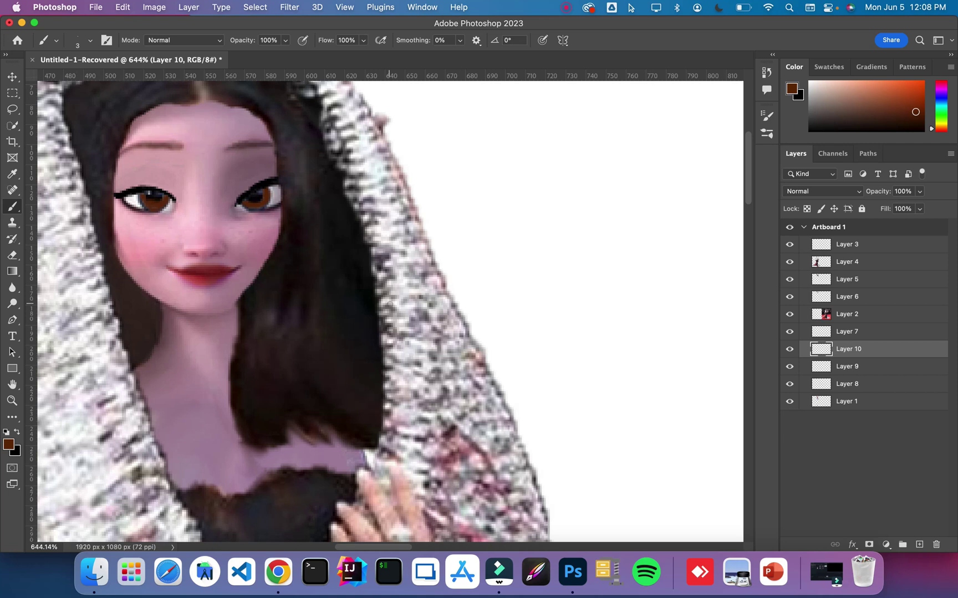
Step: Set the brown iris layer's blend mode to Color and view the whole artboard
click(845, 193)
click(847, 192)
click(831, 191)
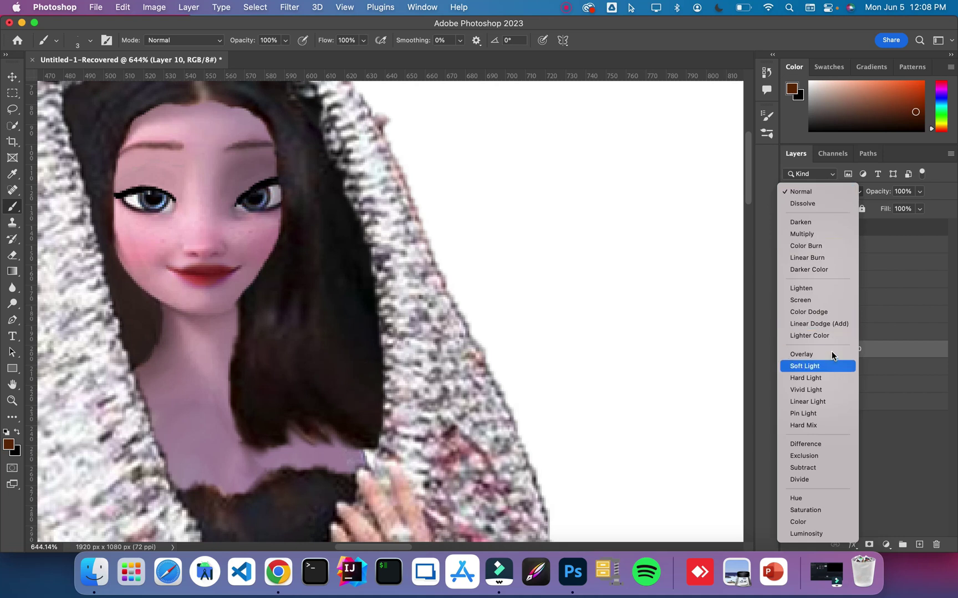
click(822, 522)
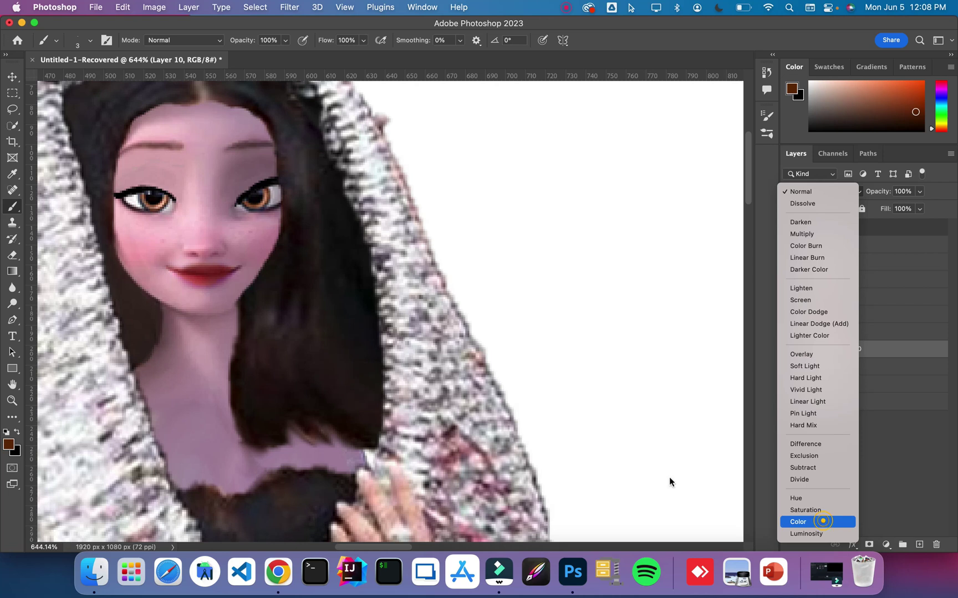
click(12, 401)
click(385, 40)
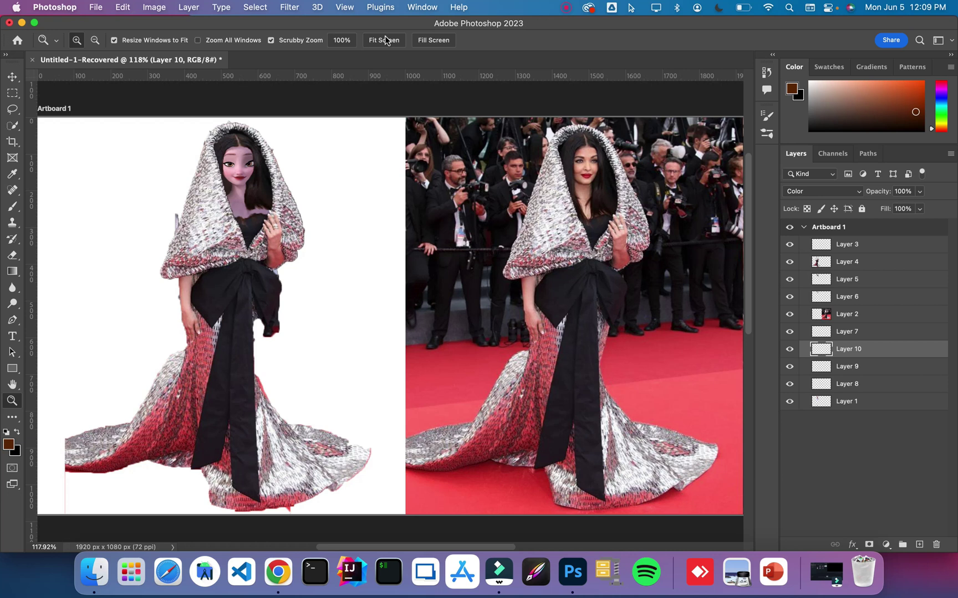
Step: Add a new layer directly above Layer 1 and sample the skin tone from the dressed figure's bare forearm
click(849, 401)
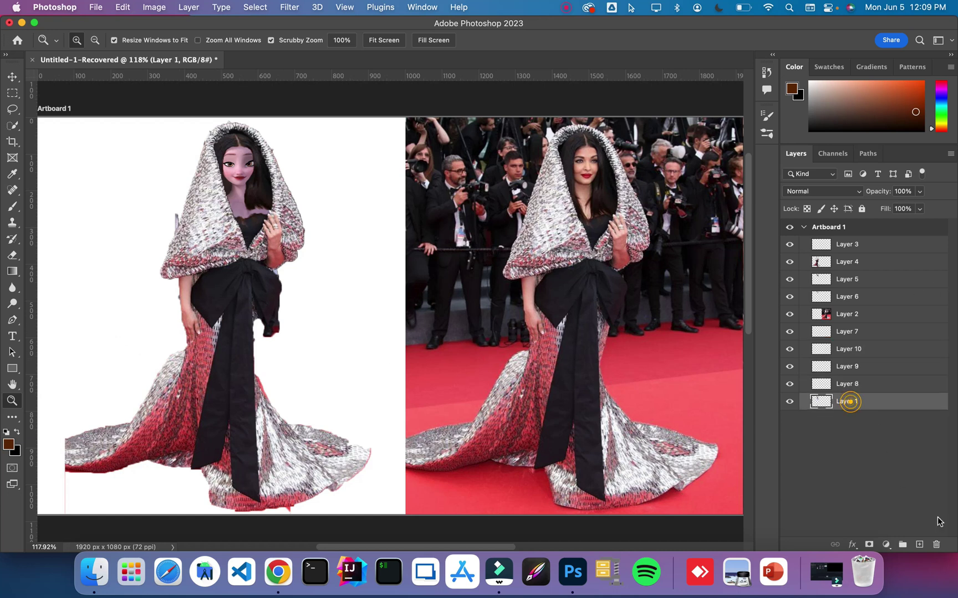
click(919, 544)
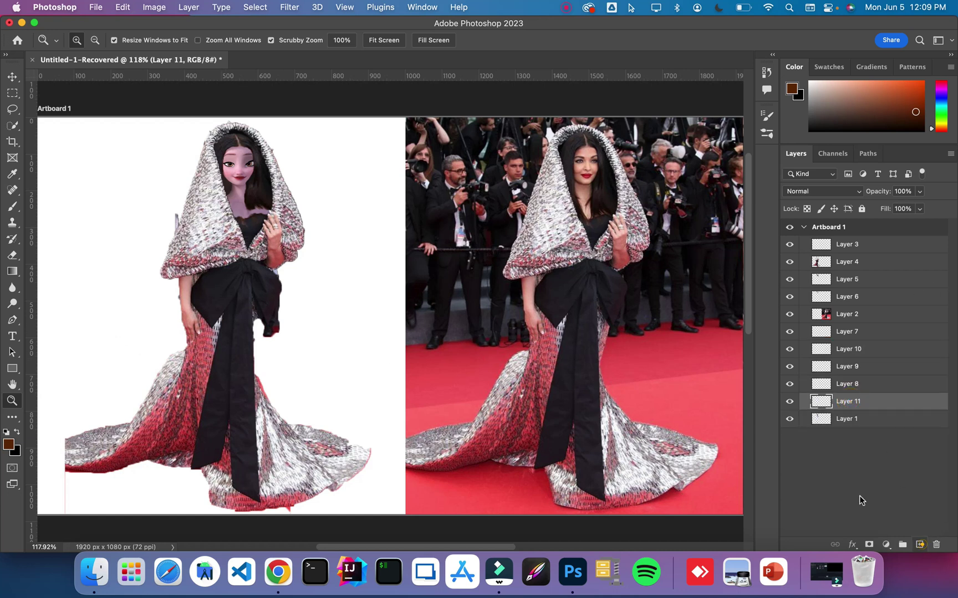
click(12, 173)
click(187, 296)
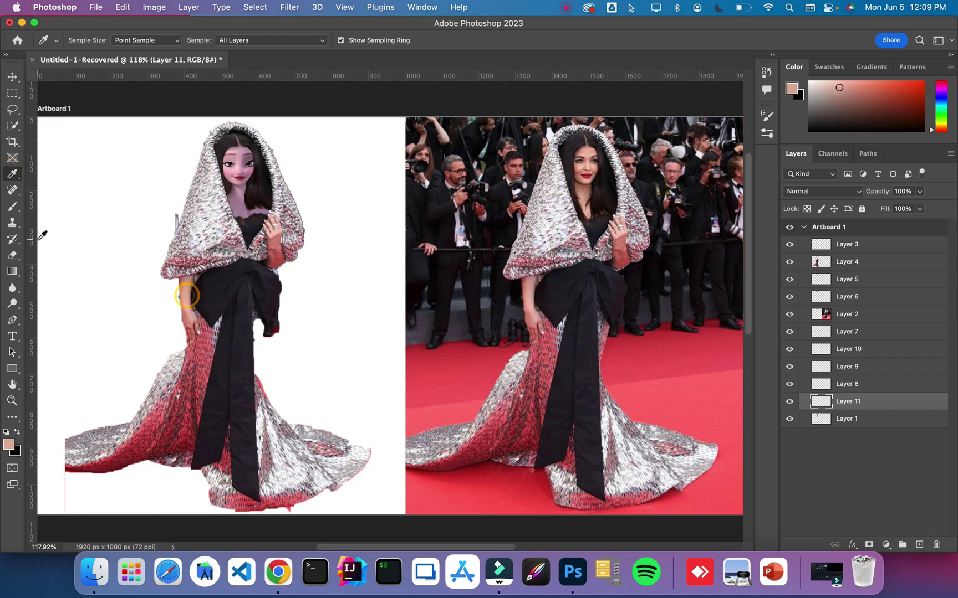
Step: Paint the sampled skin tone over the figure's face, neck and chest on Layer 11, using a brush down to 23 px
click(12, 206)
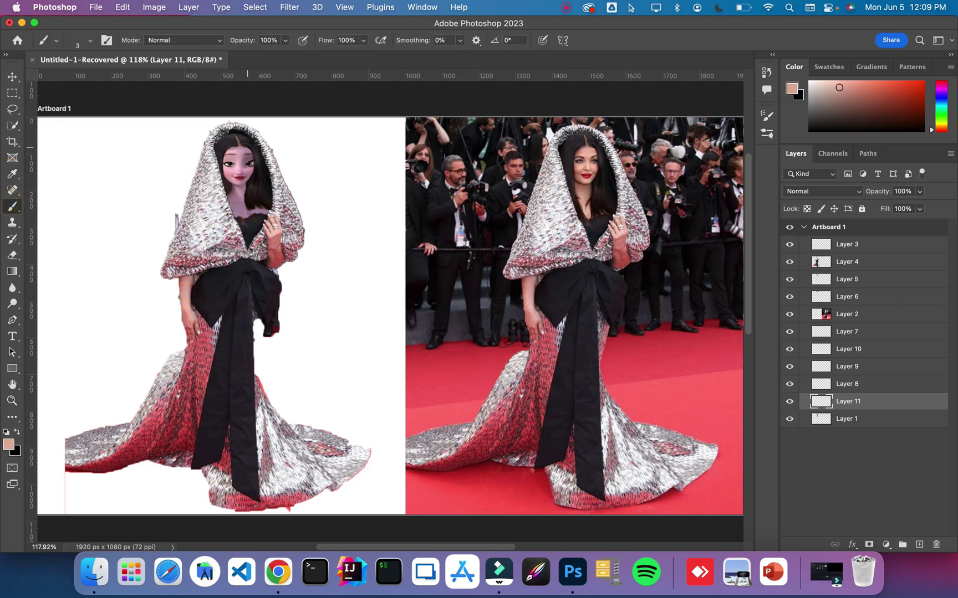
click(12, 400)
drag(159, 198, 171, 174)
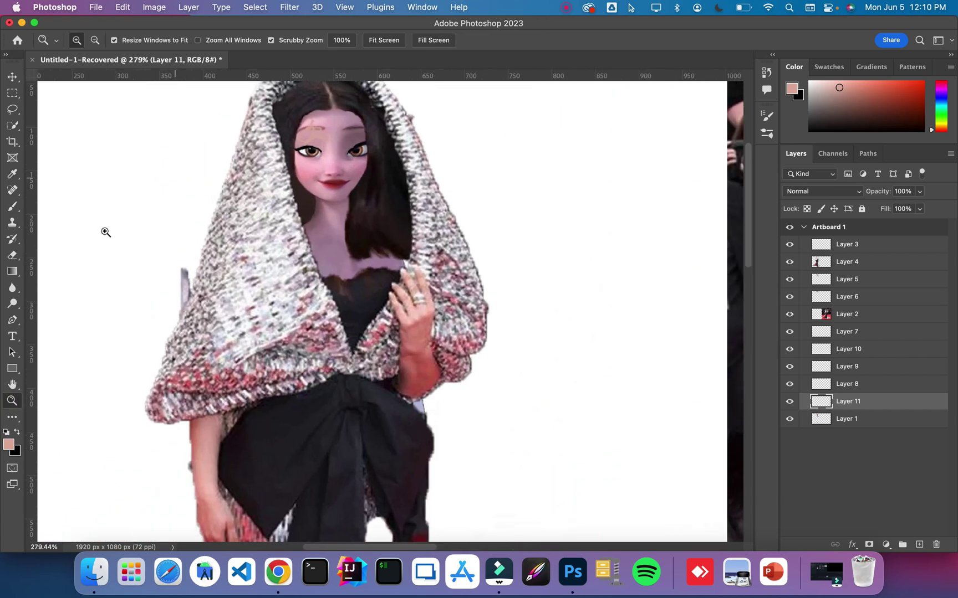
click(12, 206)
click(90, 40)
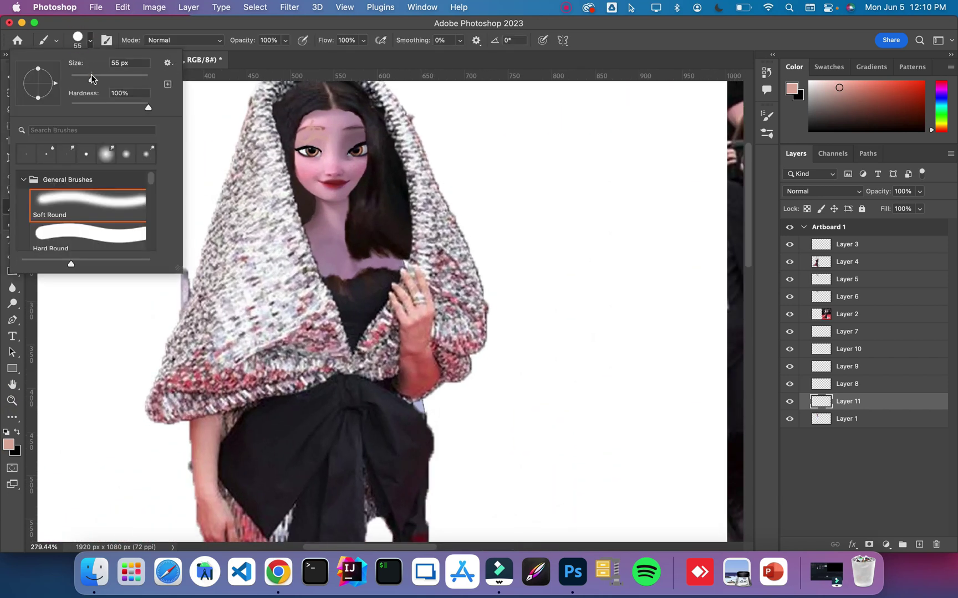
drag(95, 75, 92, 72)
mouse_move(325, 112)
mouse_down()
mouse_move(351, 114)
mouse_move(341, 123)
mouse_move(327, 107)
mouse_move(331, 168)
mouse_move(333, 141)
mouse_move(341, 161)
mouse_move(363, 162)
mouse_move(339, 174)
mouse_move(297, 169)
mouse_move(319, 191)
mouse_move(351, 189)
mouse_move(357, 165)
mouse_move(333, 210)
mouse_move(307, 229)
mouse_move(338, 228)
mouse_move(329, 247)
mouse_move(368, 285)
mouse_move(391, 240)
mouse_move(359, 211)
mouse_up()
click(85, 38)
click(80, 78)
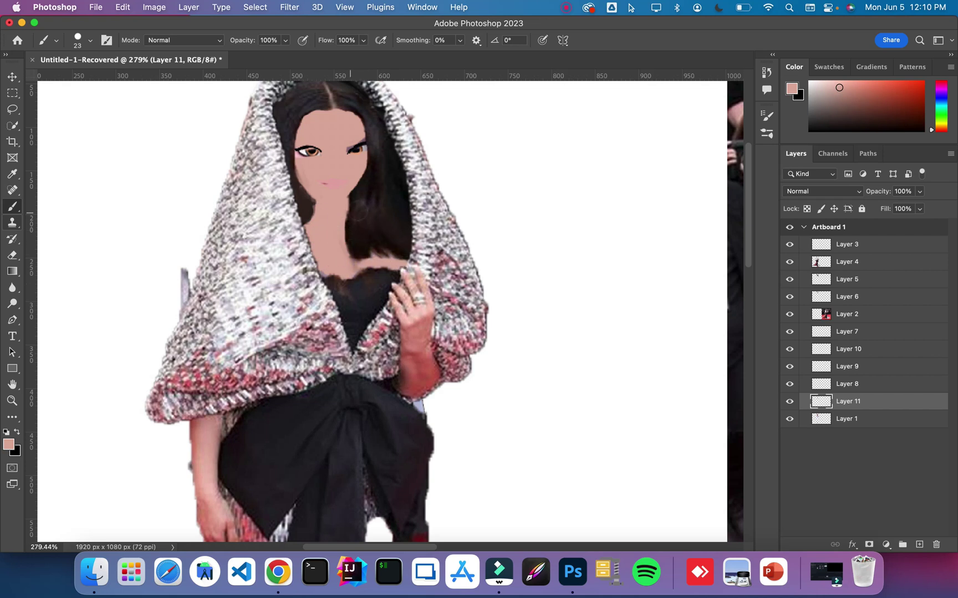
Step: Try the Hue blend mode on the skin-tone layer and set it to Color
click(809, 191)
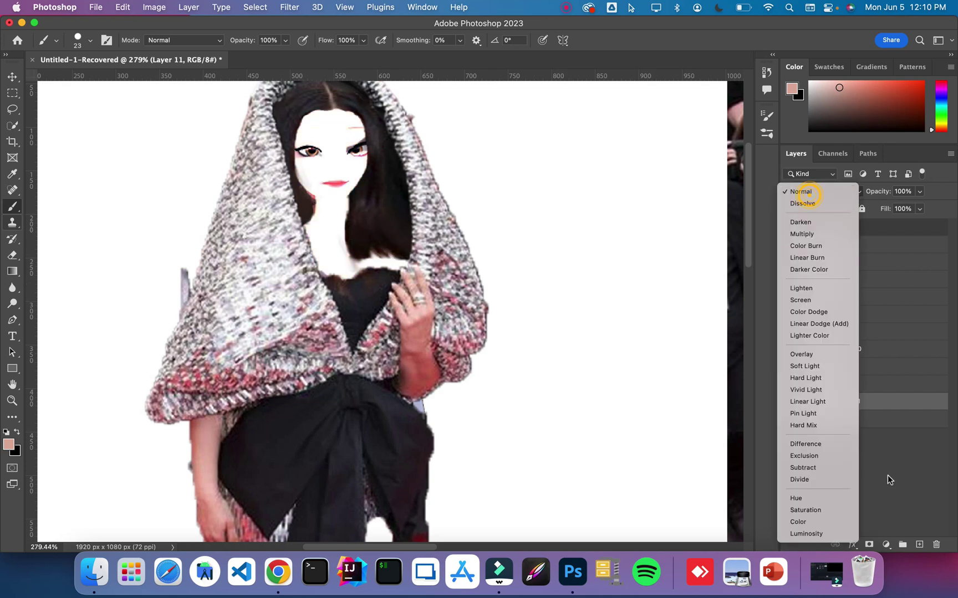
click(821, 498)
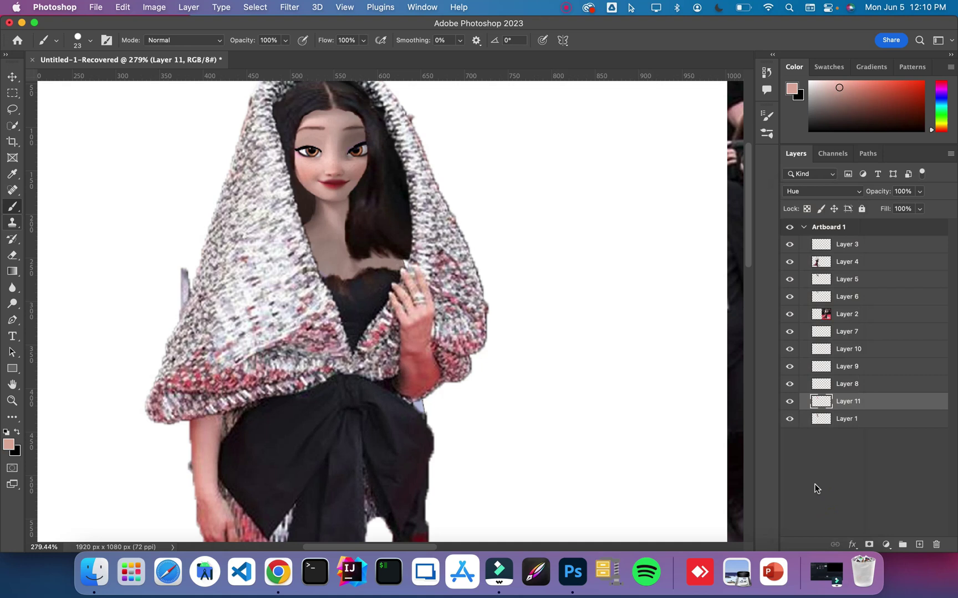
click(798, 195)
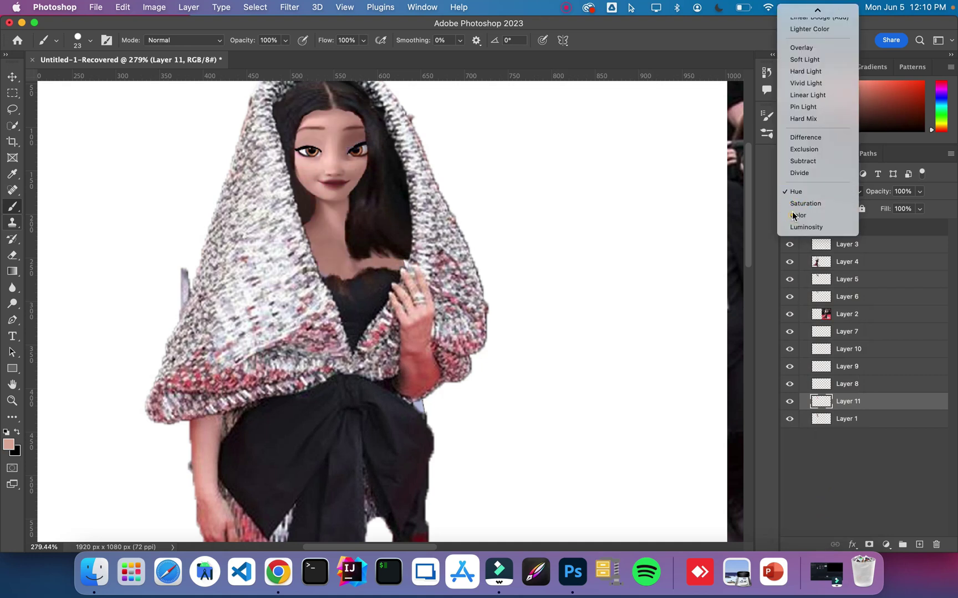
click(797, 215)
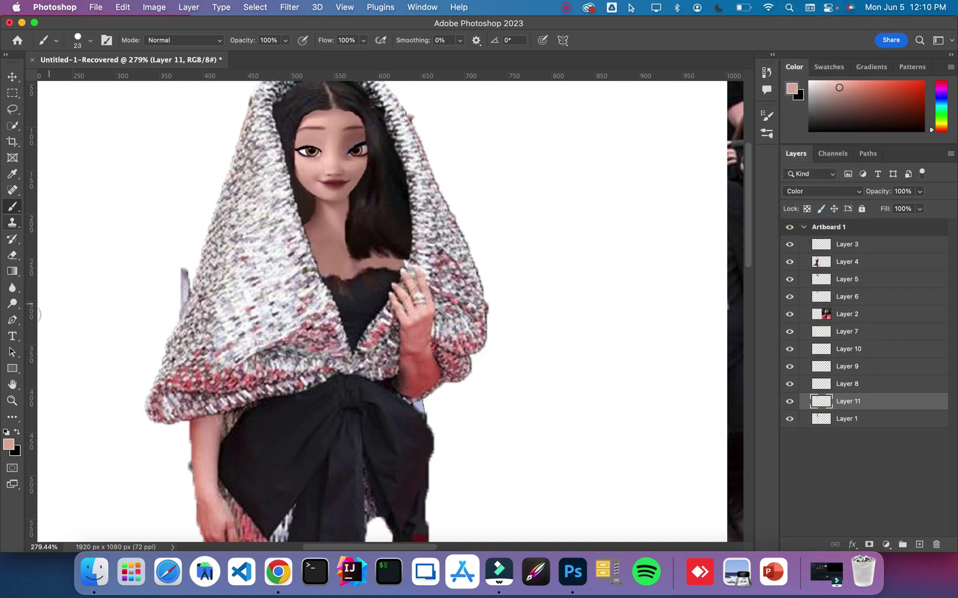
Step: Erase the skin-tone paint over the lips with the 12 px Eraser and view the whole artboard
click(12, 256)
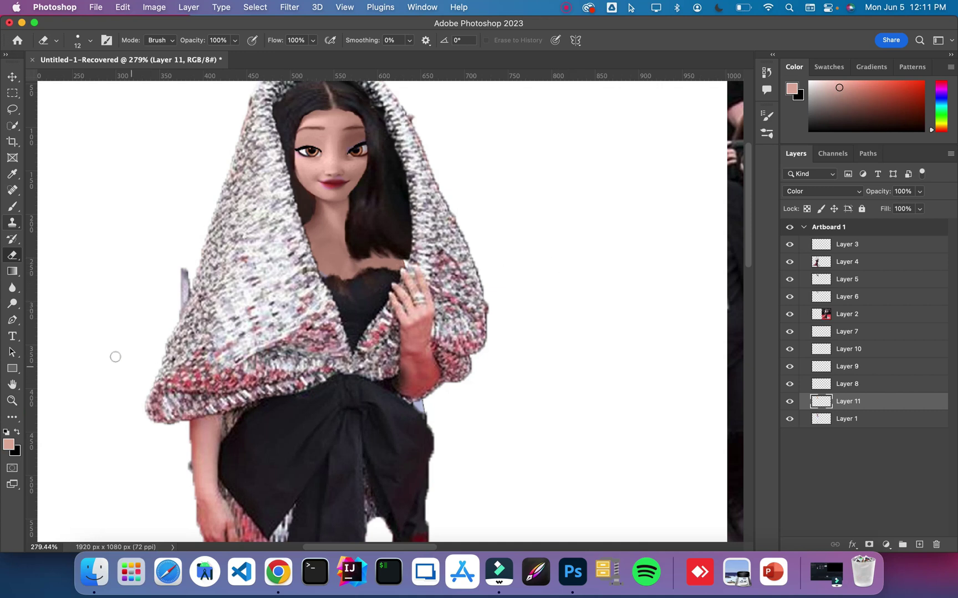
click(12, 401)
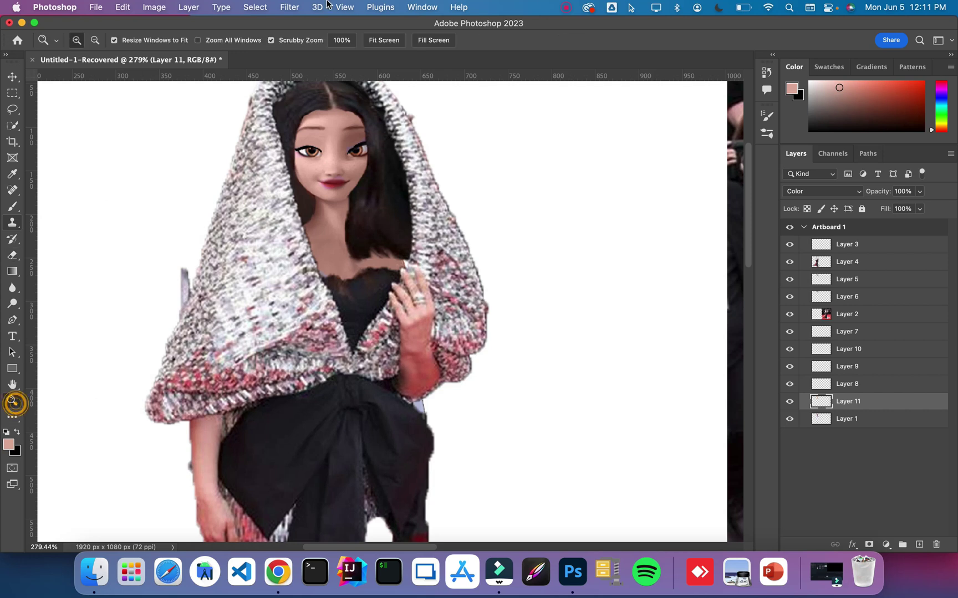
click(386, 41)
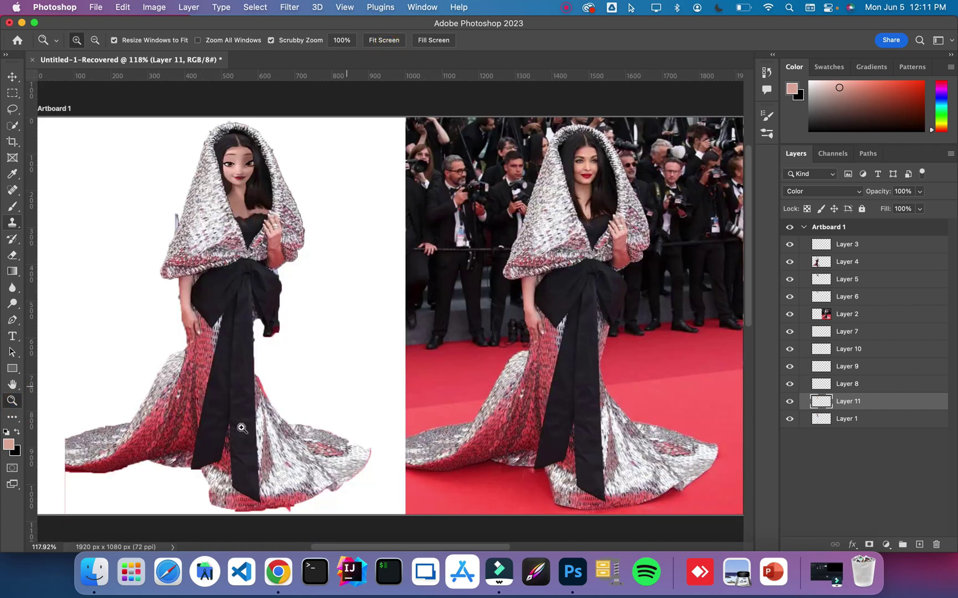
click(13, 259)
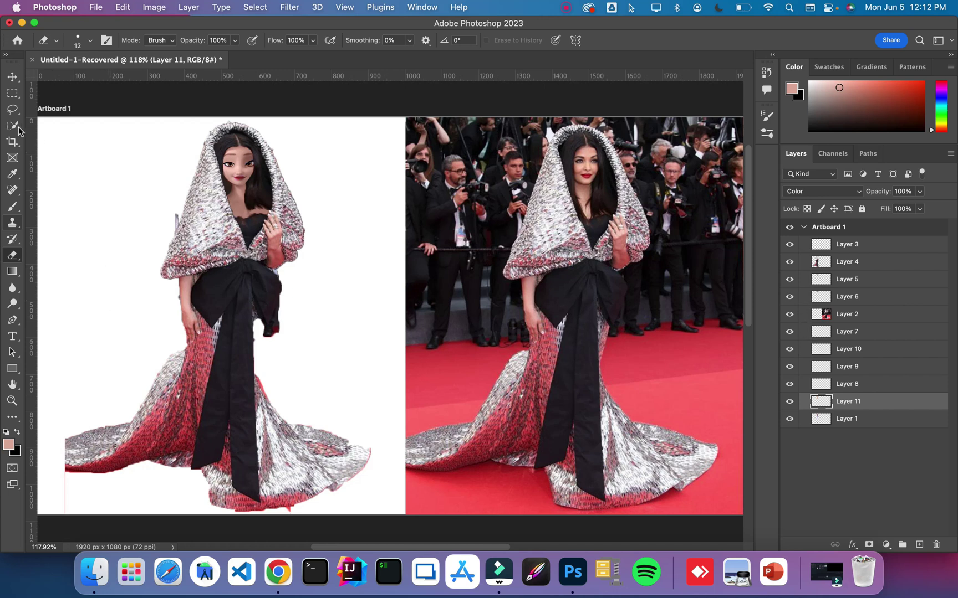
Step: Paste the red-carpet image as a new layer, shift it down about 26 px and place it at the bottom of the layer stack
click(12, 77)
click(515, 288)
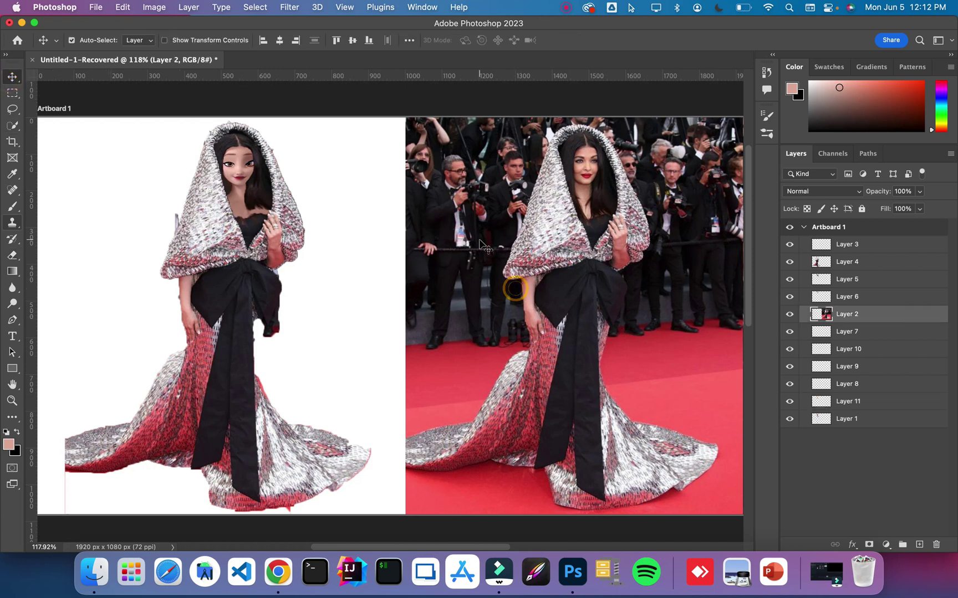
key(super+v)
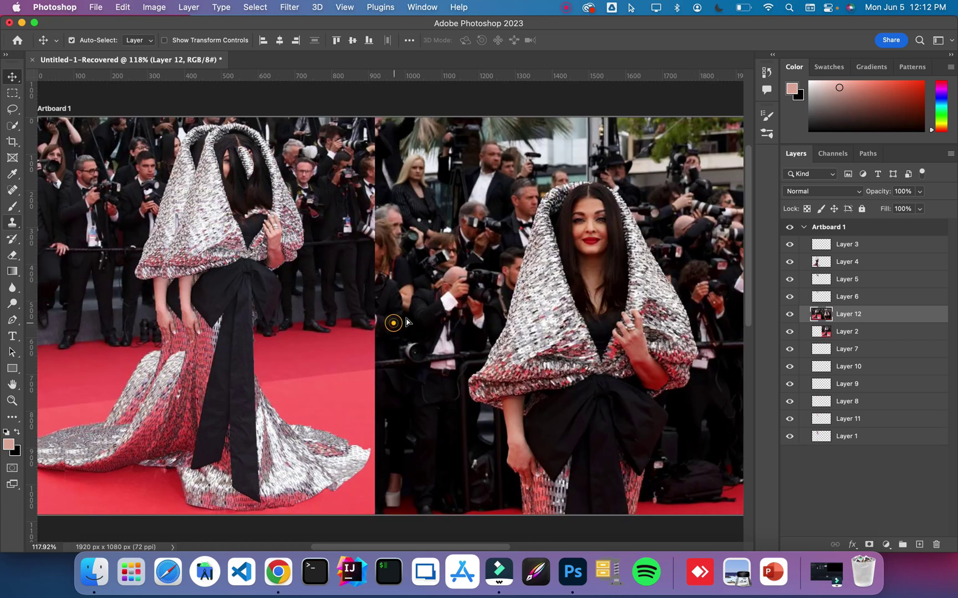
mouse_move(391, 322)
mouse_down()
mouse_move(416, 325)
mouse_move(396, 338)
mouse_up()
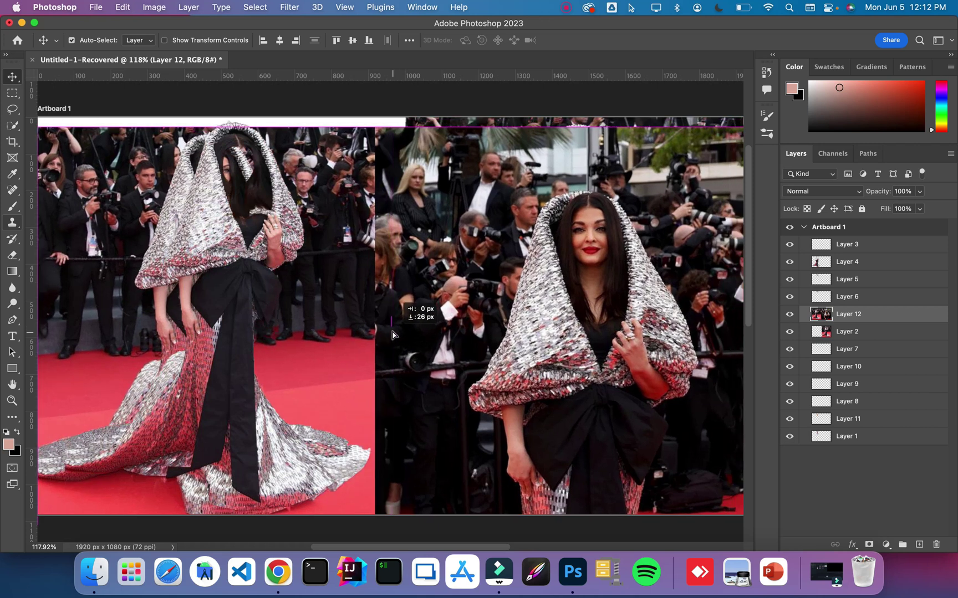
drag(866, 318, 865, 444)
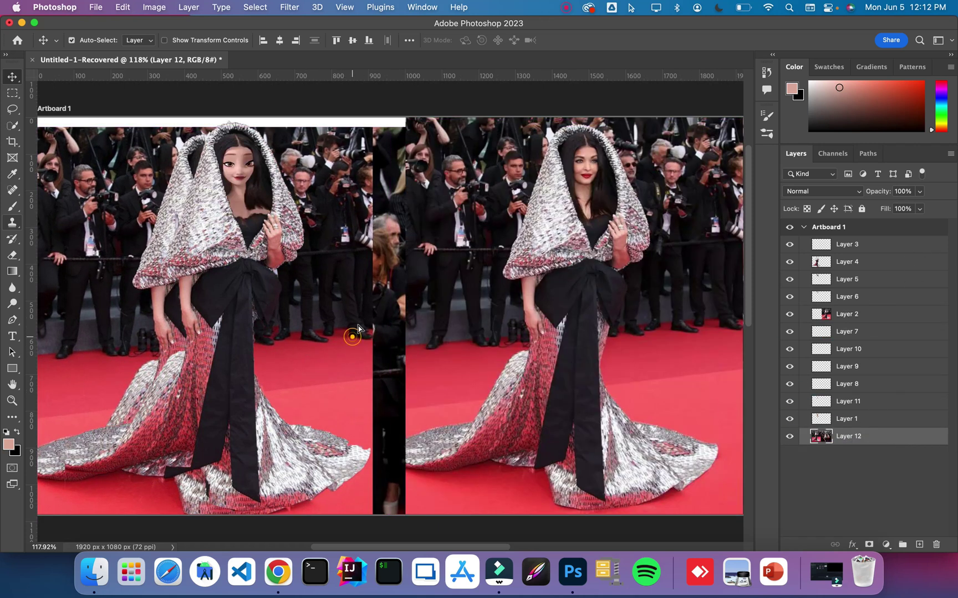
mouse_move(350, 336)
mouse_down()
mouse_move(357, 327)
mouse_move(357, 337)
mouse_up()
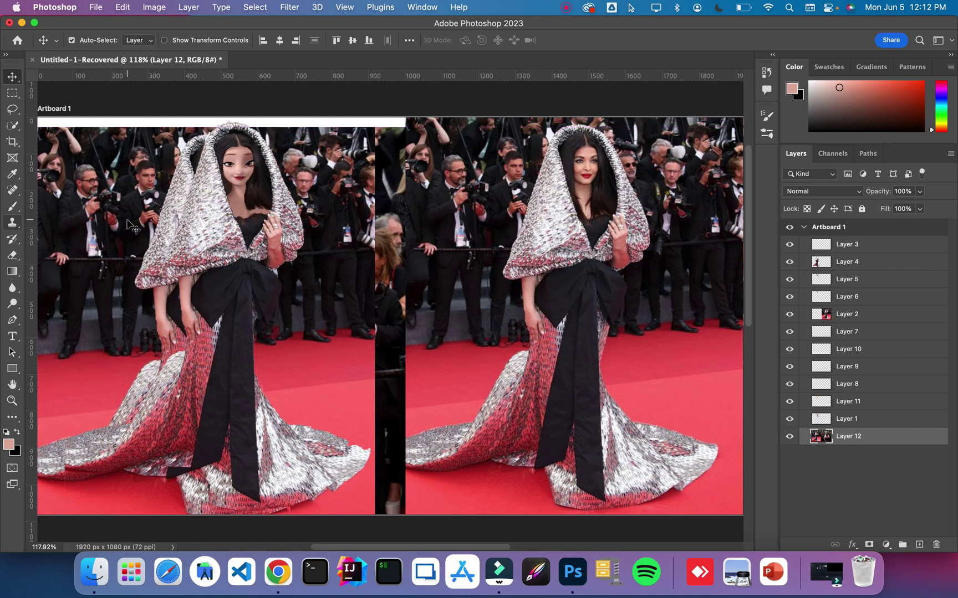
Step: Stretch the background photo upward to the artboard's top edge, at 100% width and 102.40% height
key(super+t)
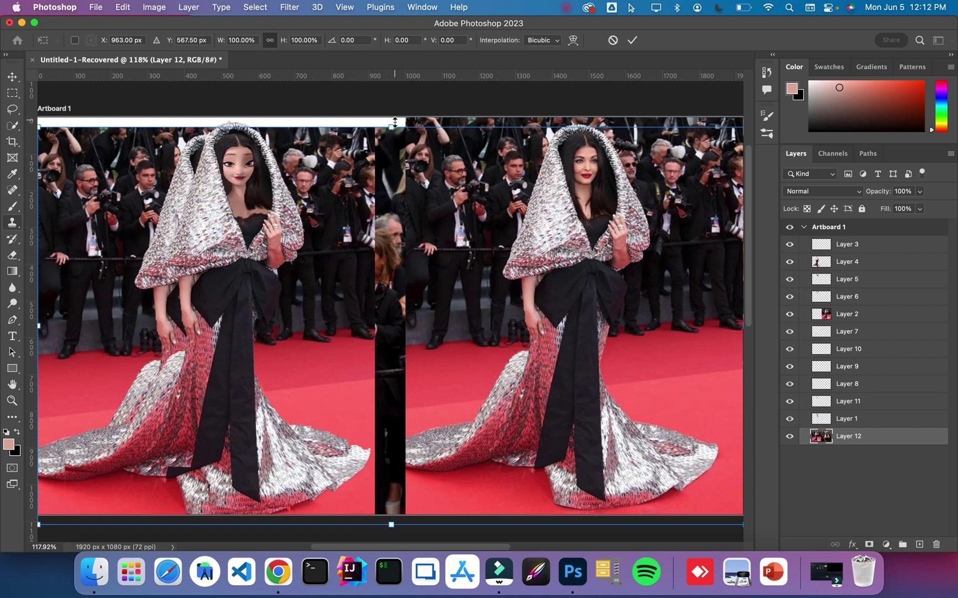
drag(395, 122, 392, 116)
scroll(436, 542, left, 5)
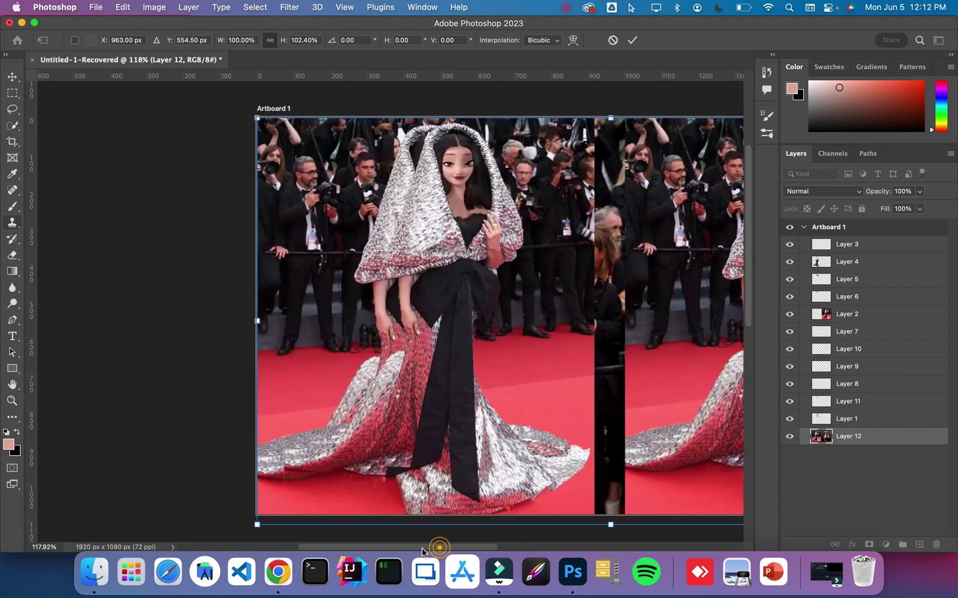
scroll(440, 541, right, 1)
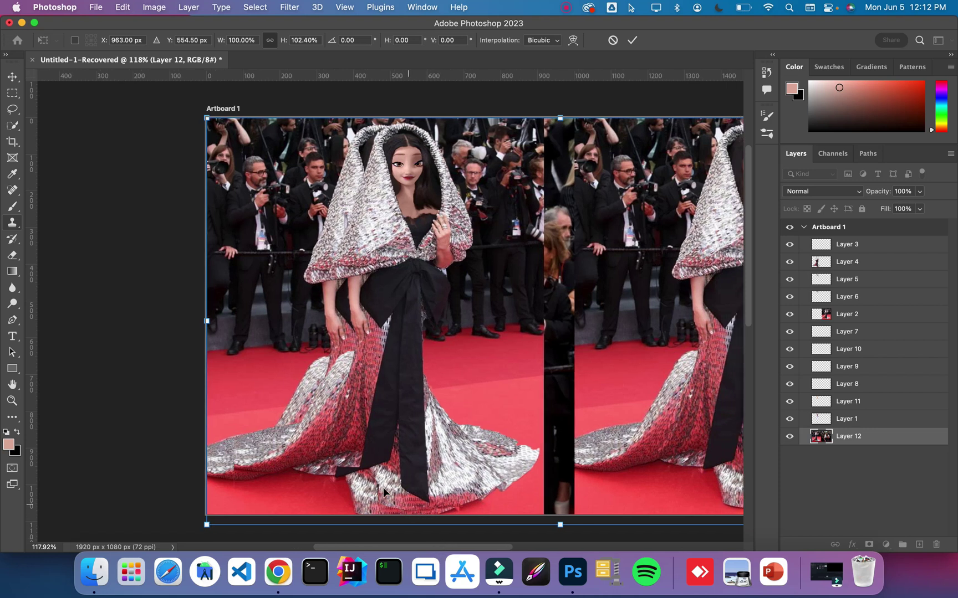
click(14, 285)
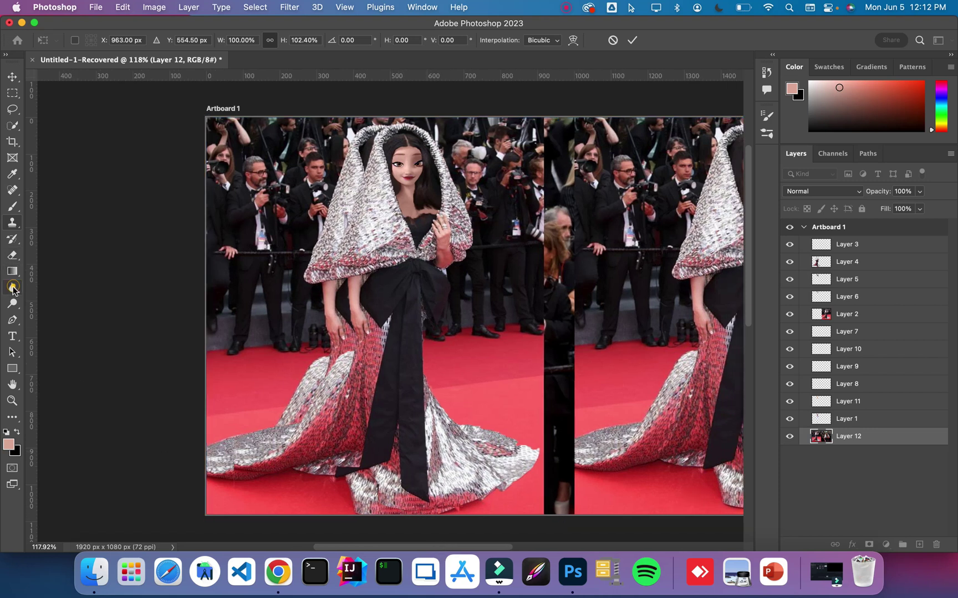
Step: Paint out the photographed figure behind the cartoon on the red-carpet layer with the 158 px Spot Healing Brush set to Content-Aware
click(17, 293)
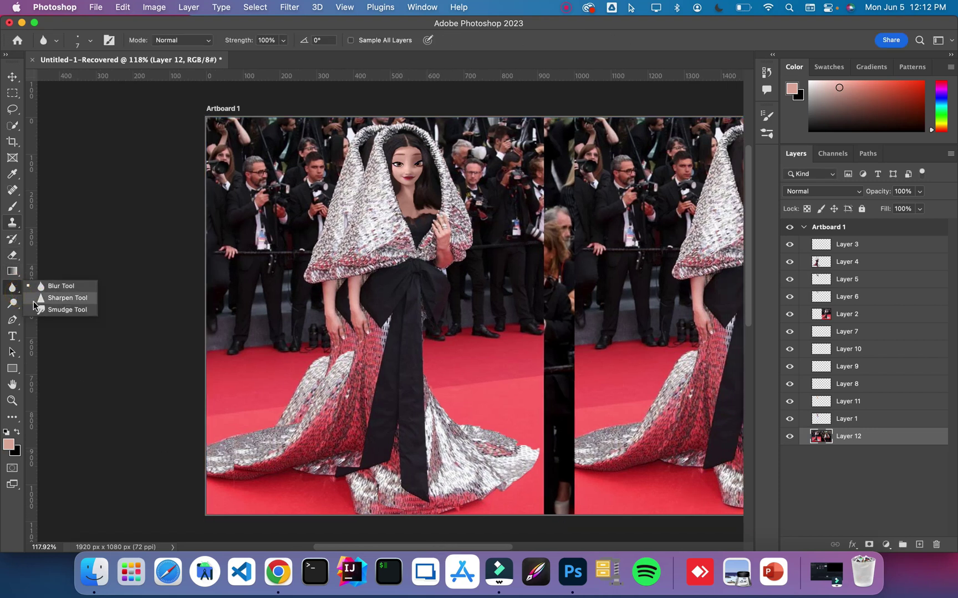
click(65, 309)
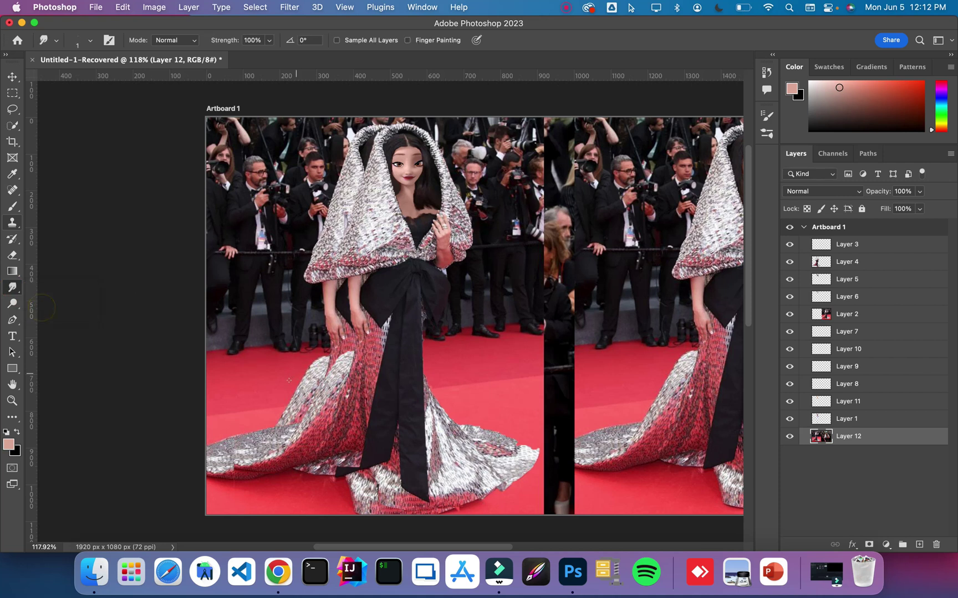
right_click(12, 287)
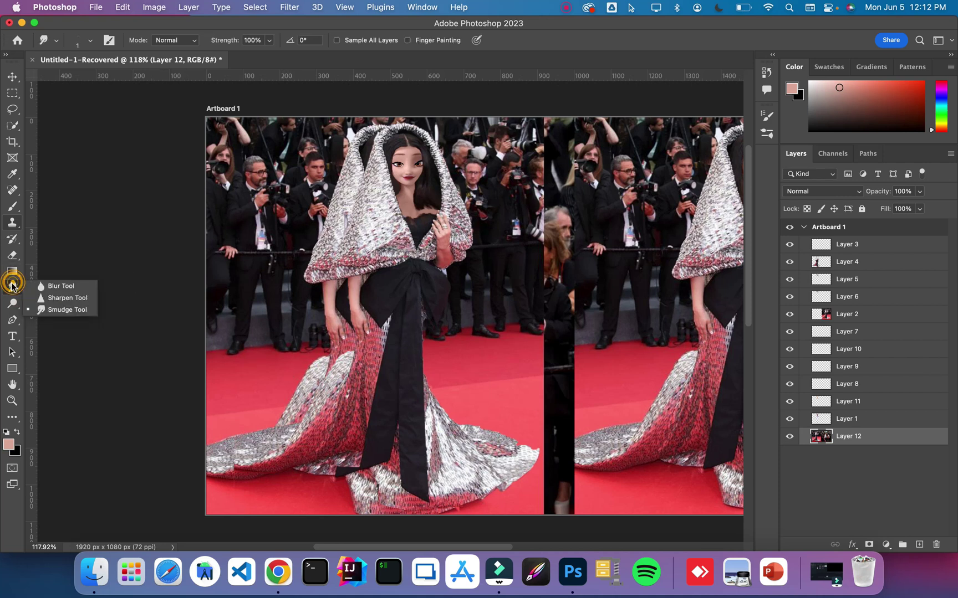
click(12, 126)
right_click(12, 126)
click(15, 190)
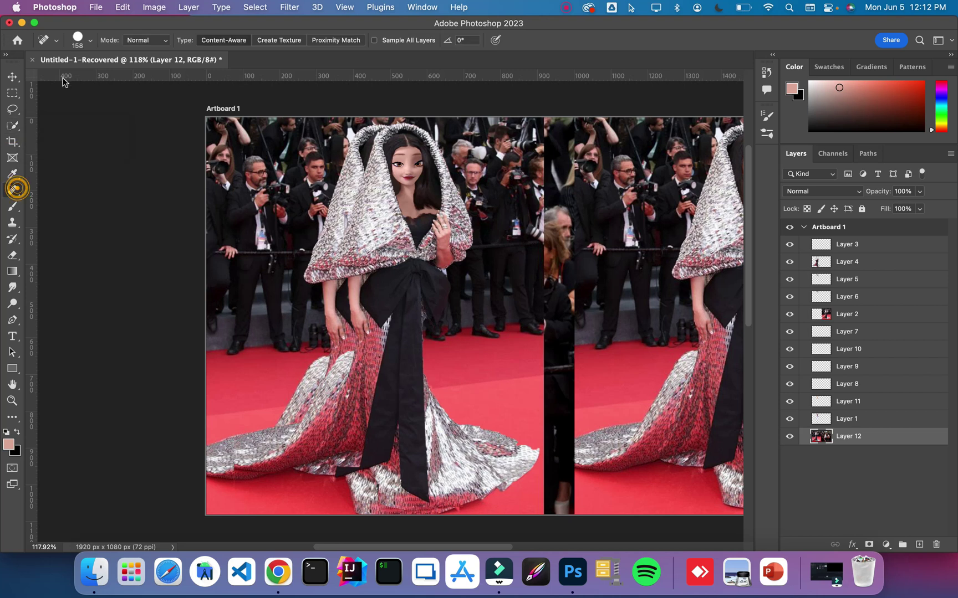
mouse_move(300, 373)
mouse_down()
mouse_move(266, 390)
mouse_move(296, 382)
mouse_move(273, 403)
mouse_move(296, 390)
mouse_move(262, 402)
mouse_move(323, 338)
mouse_move(299, 379)
mouse_move(397, 290)
mouse_move(330, 320)
mouse_move(350, 285)
mouse_move(380, 129)
mouse_move(411, 121)
mouse_move(476, 256)
mouse_move(465, 358)
mouse_move(438, 307)
mouse_move(438, 378)
mouse_move(512, 435)
mouse_move(418, 512)
mouse_move(368, 517)
mouse_move(350, 503)
mouse_move(371, 468)
mouse_move(315, 470)
mouse_move(336, 449)
mouse_move(388, 441)
mouse_move(419, 363)
mouse_move(450, 350)
mouse_up()
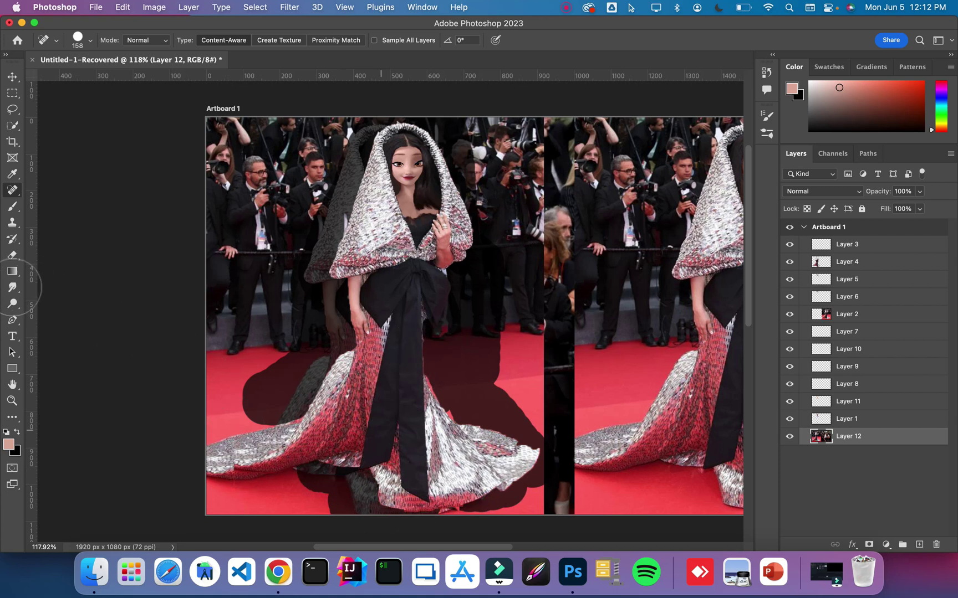
mouse_move(16, 286)
mouse_down()
mouse_move(39, 302)
mouse_move(57, 280)
mouse_move(42, 294)
mouse_up()
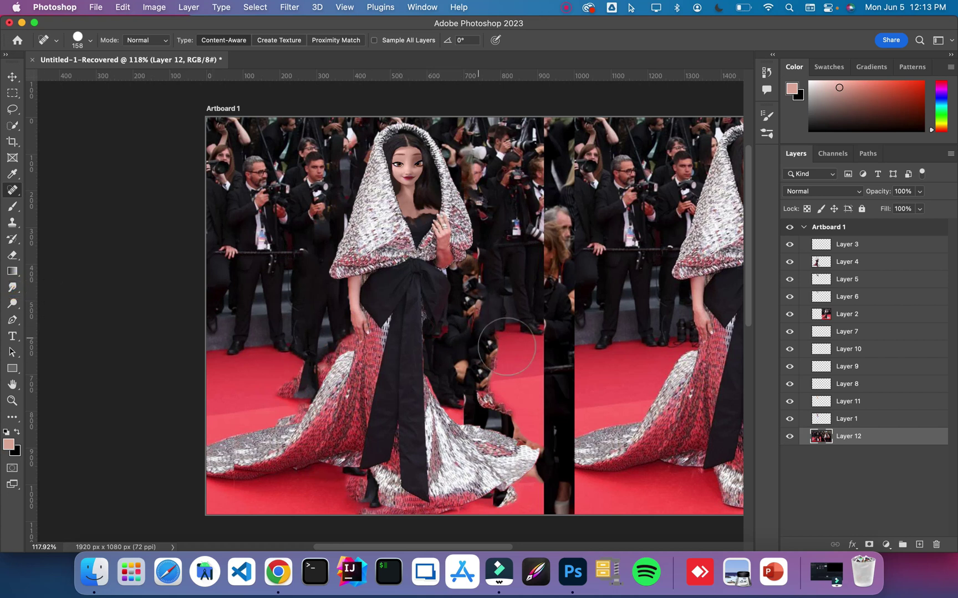
Step: Smudge the red carpet's edge over the dark patches beside the skirt with a 19 px Smudge tool and undo the last stroke
click(12, 287)
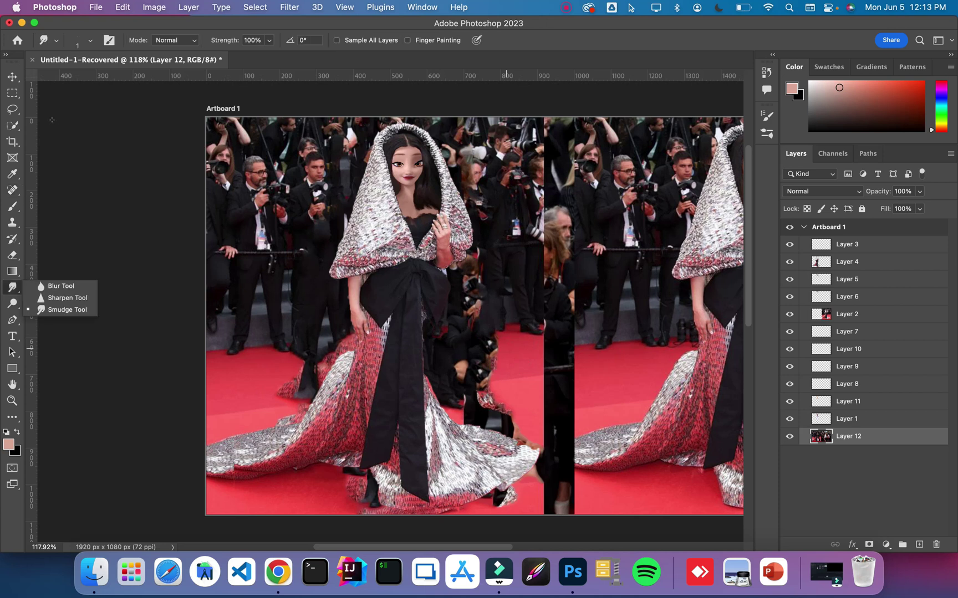
click(82, 41)
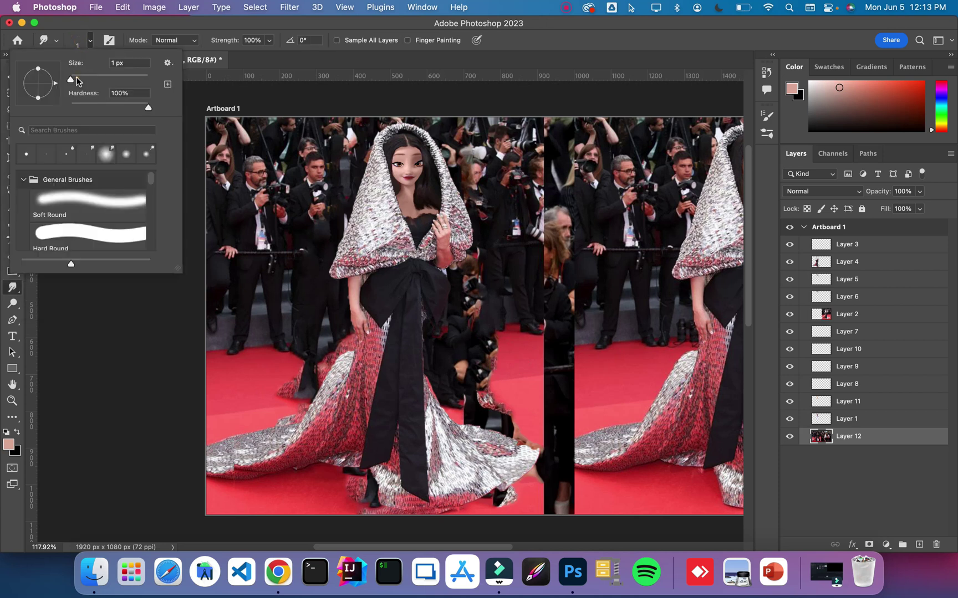
click(77, 79)
click(499, 355)
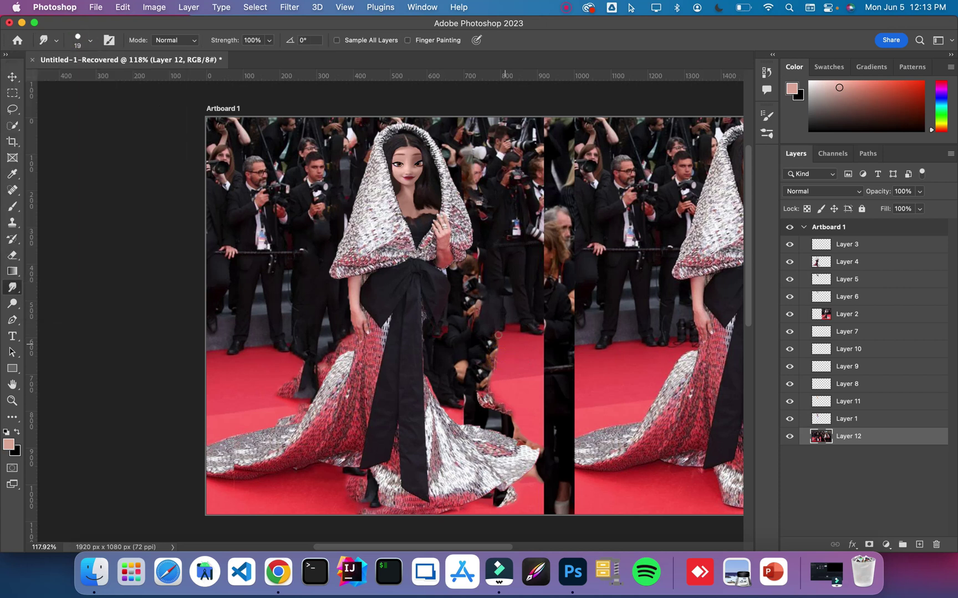
drag(496, 337, 419, 351)
drag(505, 333, 406, 344)
mouse_move(481, 336)
mouse_down()
mouse_move(427, 344)
mouse_move(539, 314)
mouse_move(416, 343)
mouse_move(516, 317)
mouse_move(429, 339)
mouse_move(520, 342)
mouse_up()
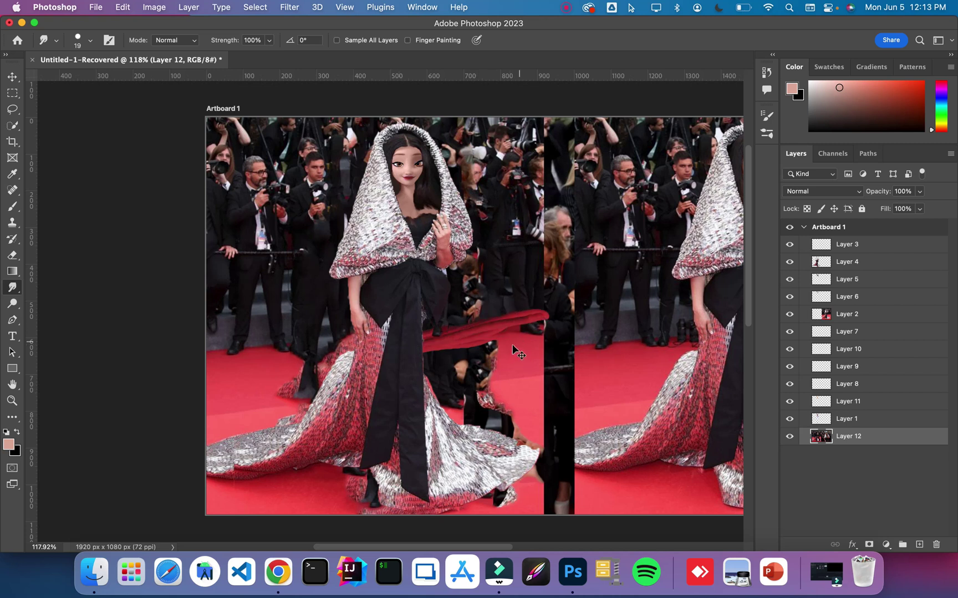
key(super+z)
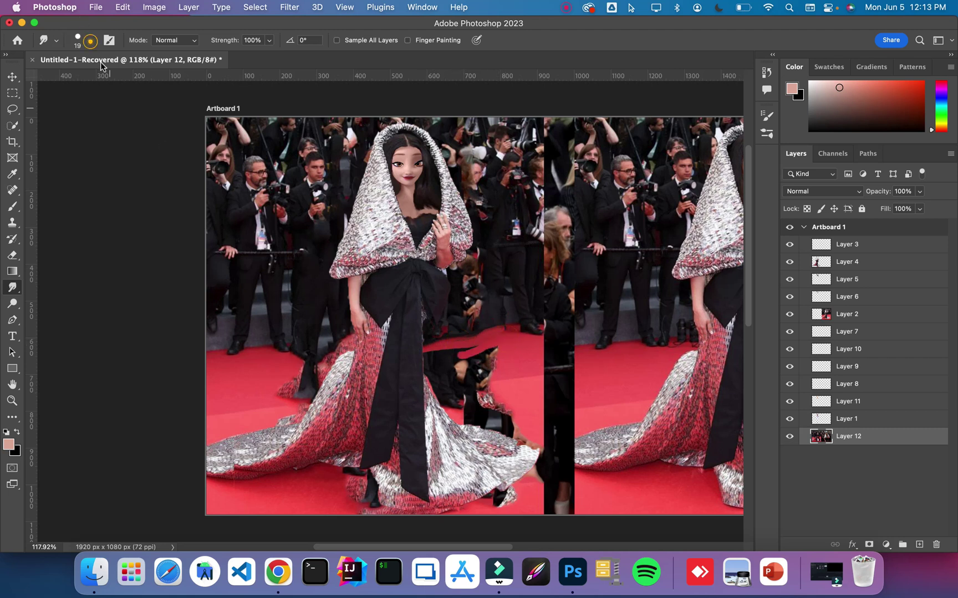
Step: Smear red carpet over the remaining dark patches beside the skirt and around the train's outer edge with the Smudge tool at 100 px
click(90, 40)
click(109, 76)
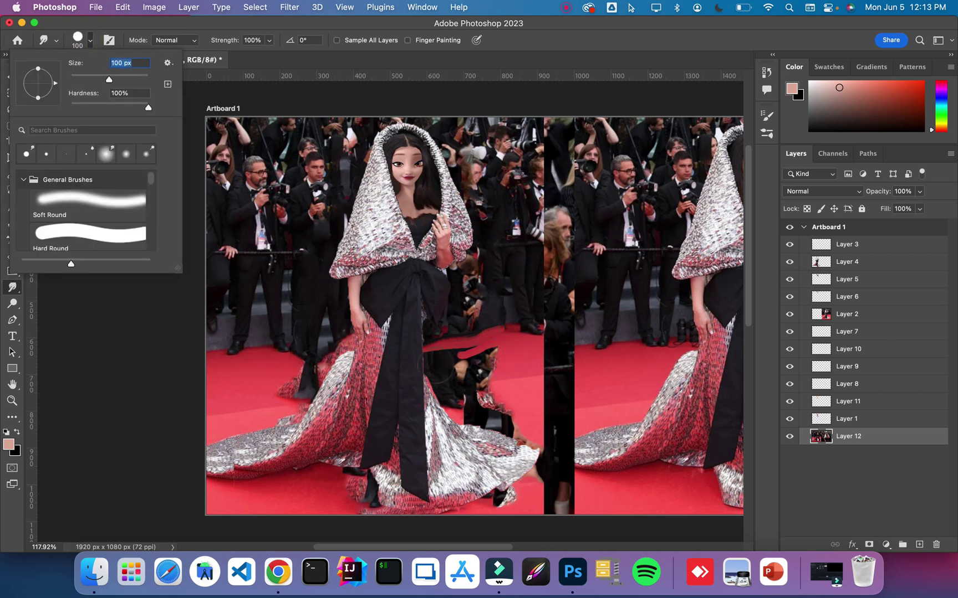
mouse_move(492, 359)
mouse_down()
mouse_move(398, 360)
mouse_move(440, 365)
mouse_move(424, 367)
mouse_move(406, 349)
mouse_up()
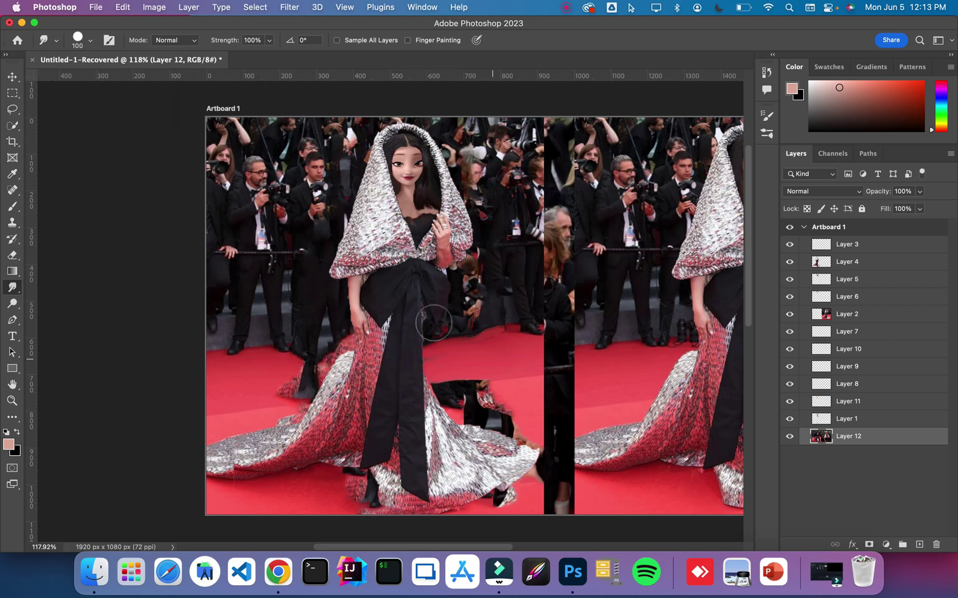
mouse_move(501, 380)
mouse_down()
mouse_move(408, 407)
mouse_move(467, 374)
mouse_move(466, 394)
mouse_move(453, 379)
mouse_move(411, 392)
mouse_up()
mouse_move(511, 405)
mouse_down()
mouse_move(494, 419)
mouse_move(507, 416)
mouse_move(494, 389)
mouse_move(504, 413)
mouse_move(460, 417)
mouse_up()
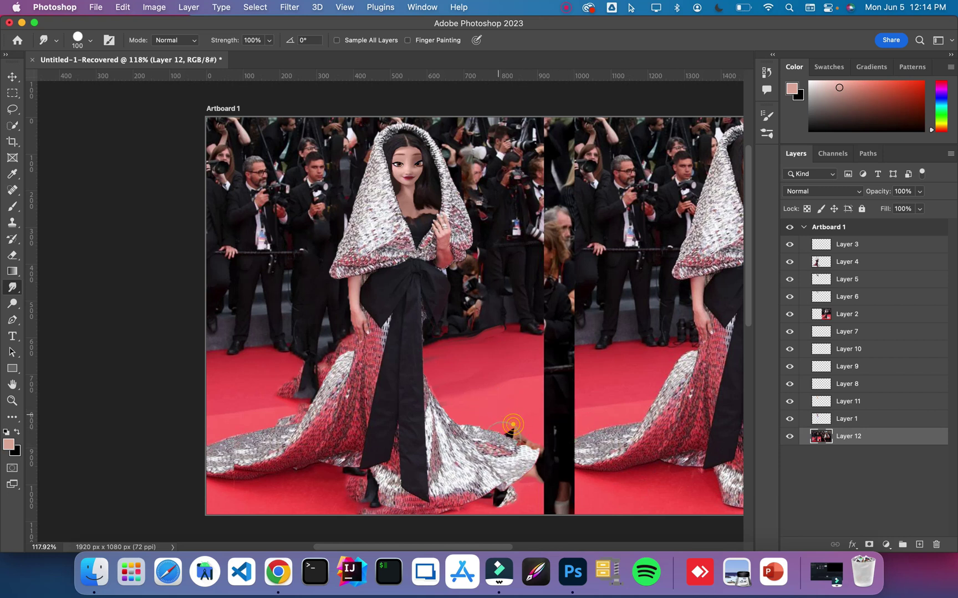
drag(520, 430, 529, 481)
mouse_move(528, 504)
mouse_down()
mouse_move(523, 468)
mouse_move(515, 473)
mouse_move(524, 493)
mouse_move(501, 487)
mouse_move(485, 507)
mouse_move(460, 479)
mouse_move(499, 499)
mouse_move(491, 488)
mouse_move(461, 511)
mouse_move(476, 483)
mouse_move(491, 502)
mouse_move(443, 501)
mouse_up()
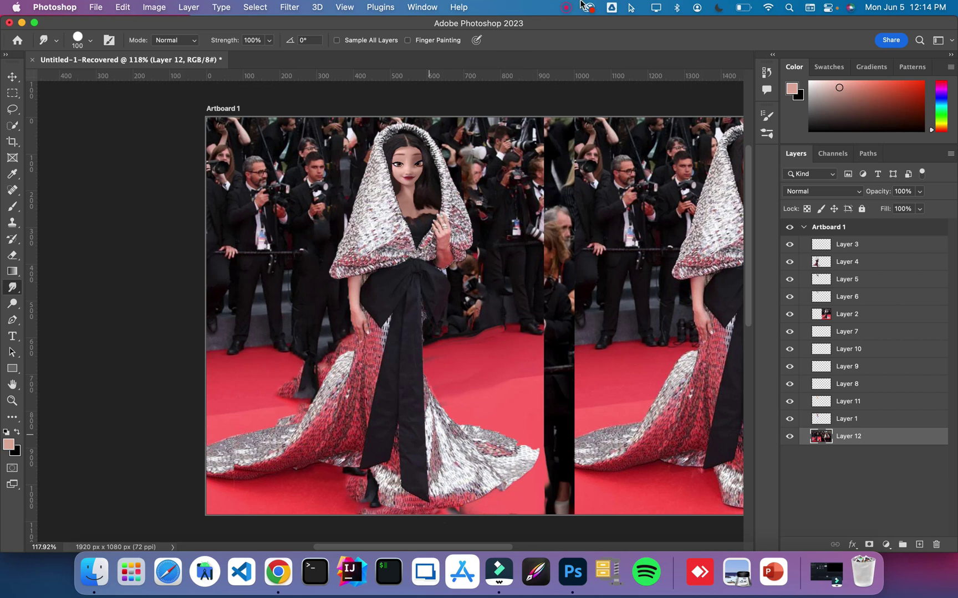